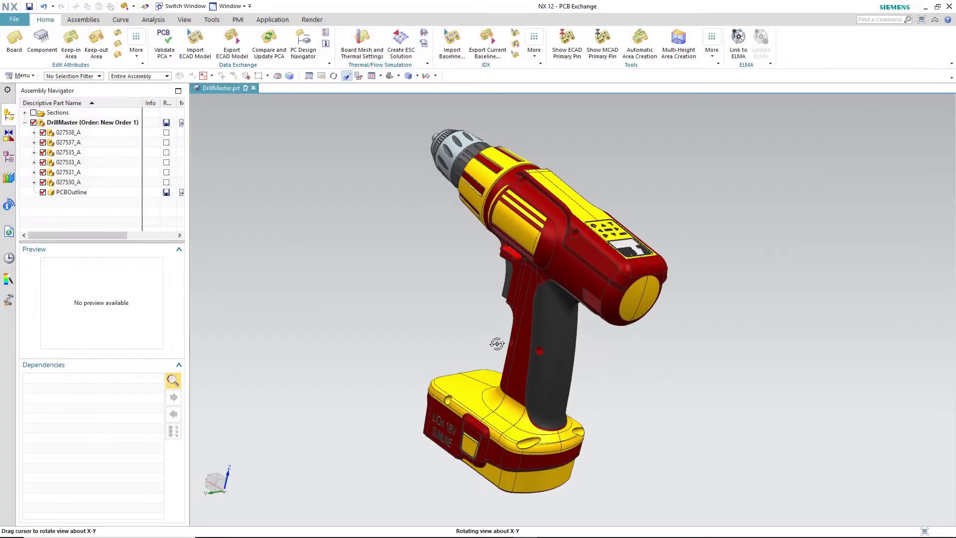
# Hide components 027538_A, 027537_A, 027535_A and 027530_A of the drill assembly to expose its motor, wiring and circuit board.
pyautogui.moveTo(495, 342)
pyautogui.mouseDown(button='middle')
pyautogui.moveTo(506, 350)
pyautogui.moveTo(478, 342)
pyautogui.moveTo(498, 348)
pyautogui.mouseUp(button='middle')
pyautogui.click(43, 132)
pyautogui.click(43, 142)
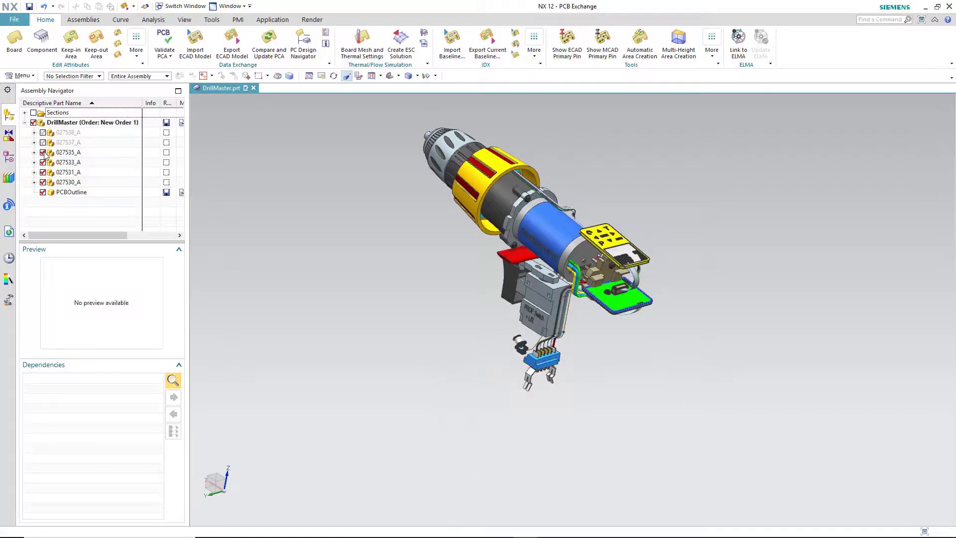
pyautogui.click(43, 162)
pyautogui.click(42, 152)
pyautogui.click(43, 182)
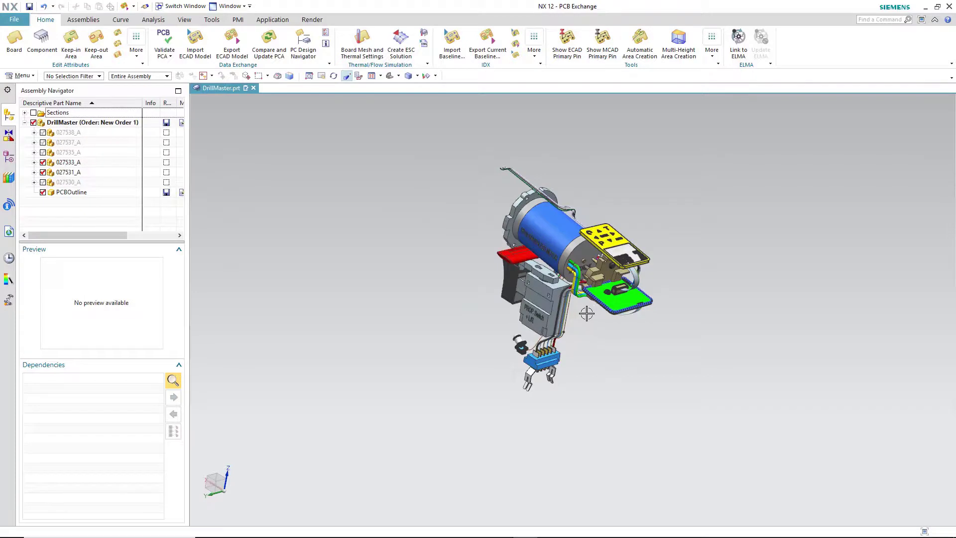
pyautogui.scroll(6, 586, 312)
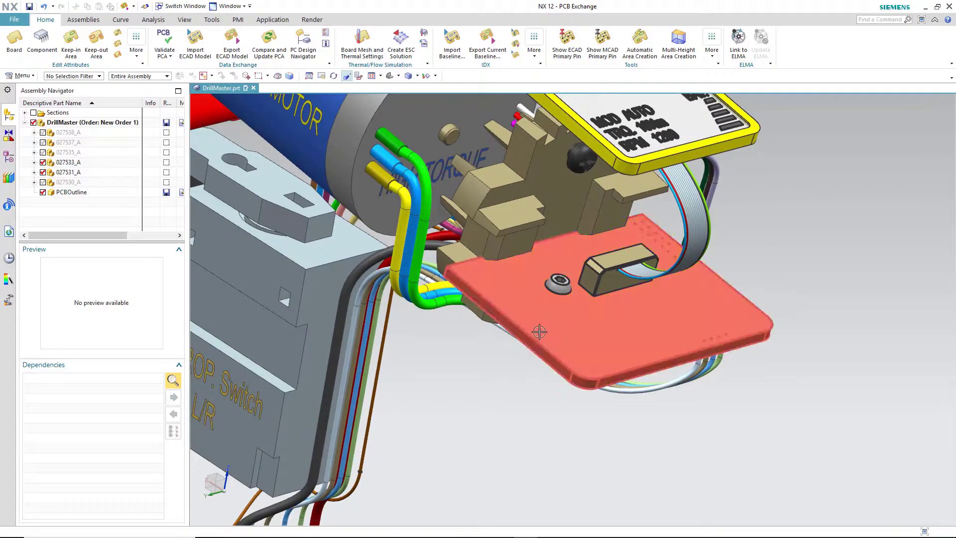
pyautogui.scroll(-3, 539, 331)
pyautogui.scroll(3, 539, 332)
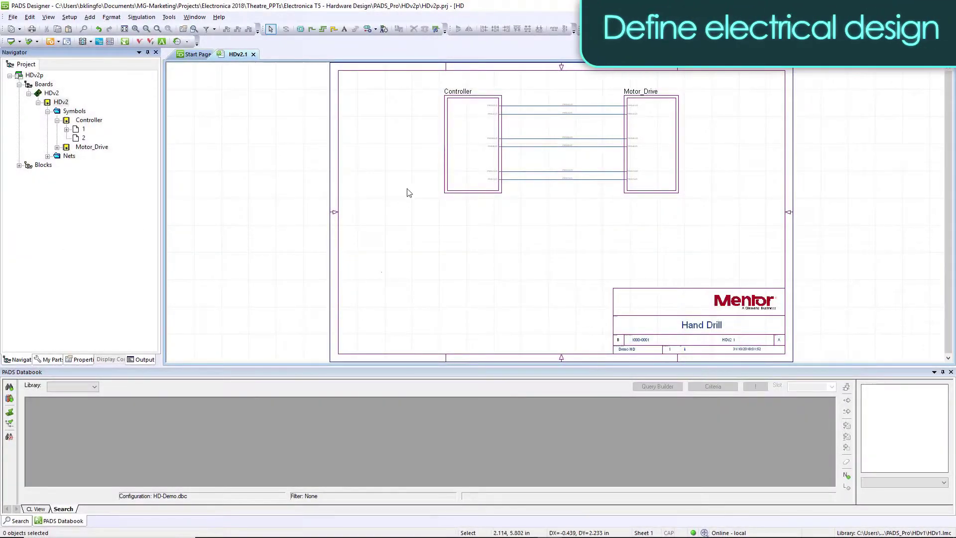
# Switch to PADS Designer, open the Controller block's schematic from the Hand Drill sheet, and list the ICs parts library.
pyautogui.doubleClick(466, 165)
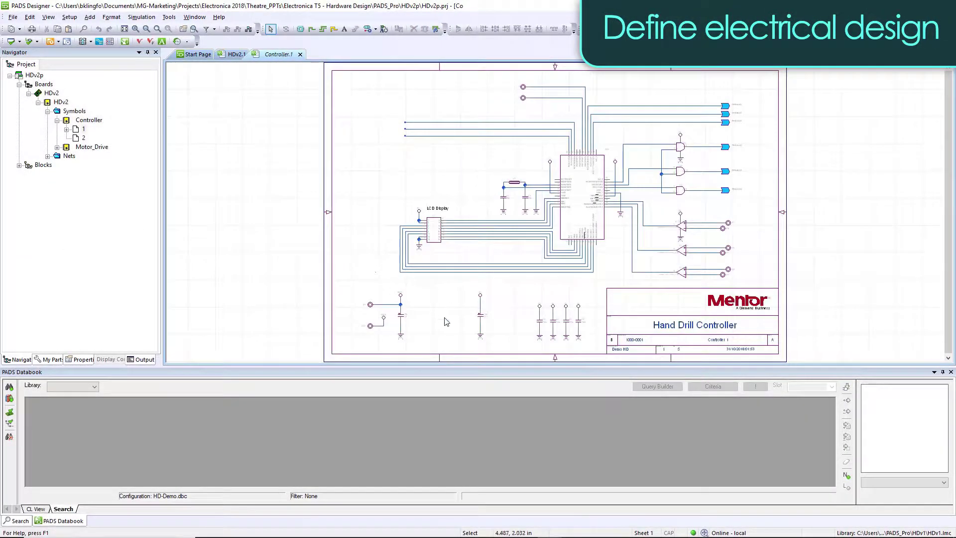
pyautogui.scroll(4, 440, 326)
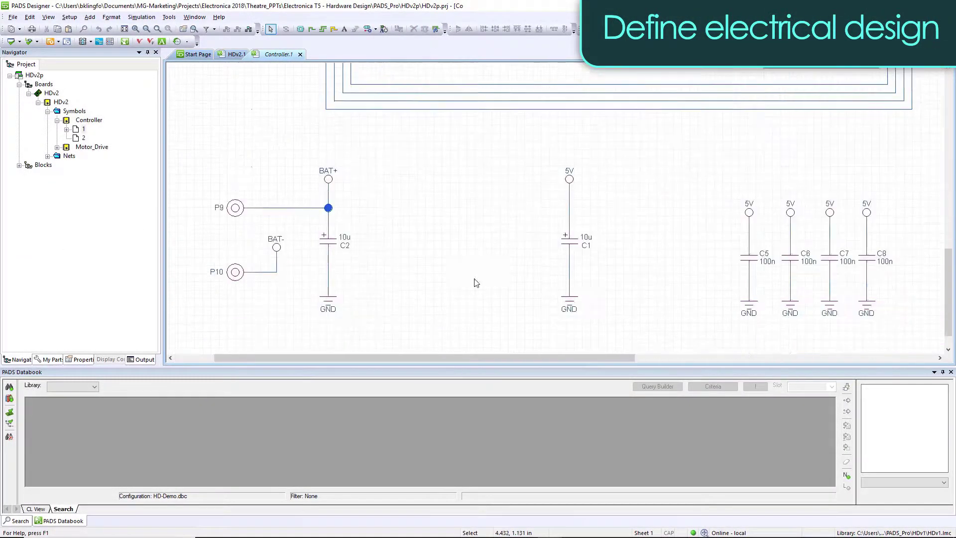
pyautogui.click(69, 387)
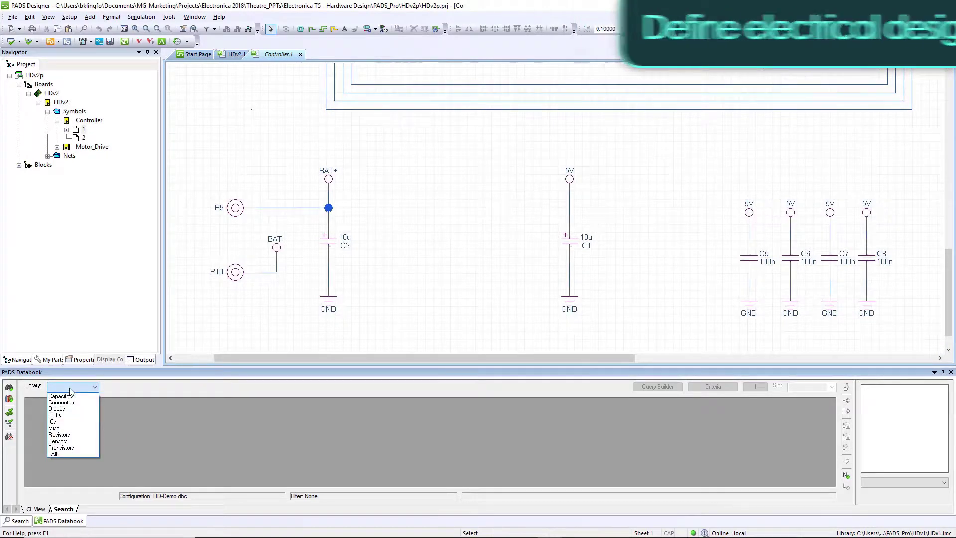
pyautogui.click(68, 425)
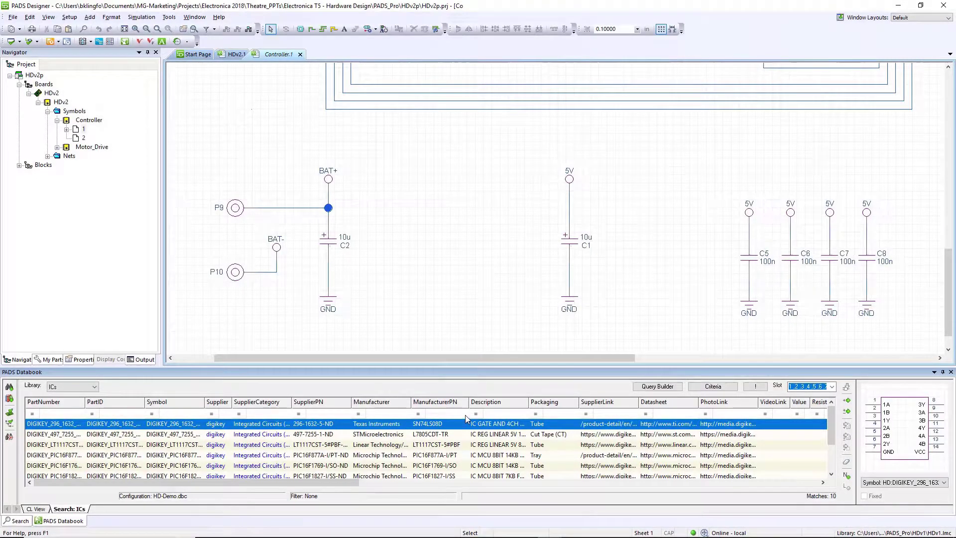
# Filter the ICs by manufacturer part number LT1117CST-5#PBF and place that regulator between C2 and C1, mirrored so IN faces C2.
pyautogui.click(465, 414)
pyautogui.click(484, 414)
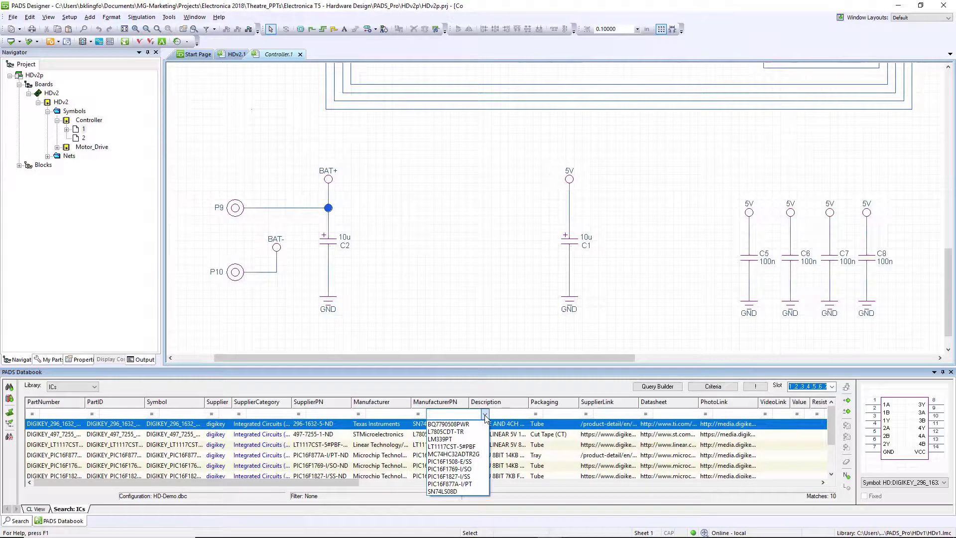
pyautogui.click(468, 447)
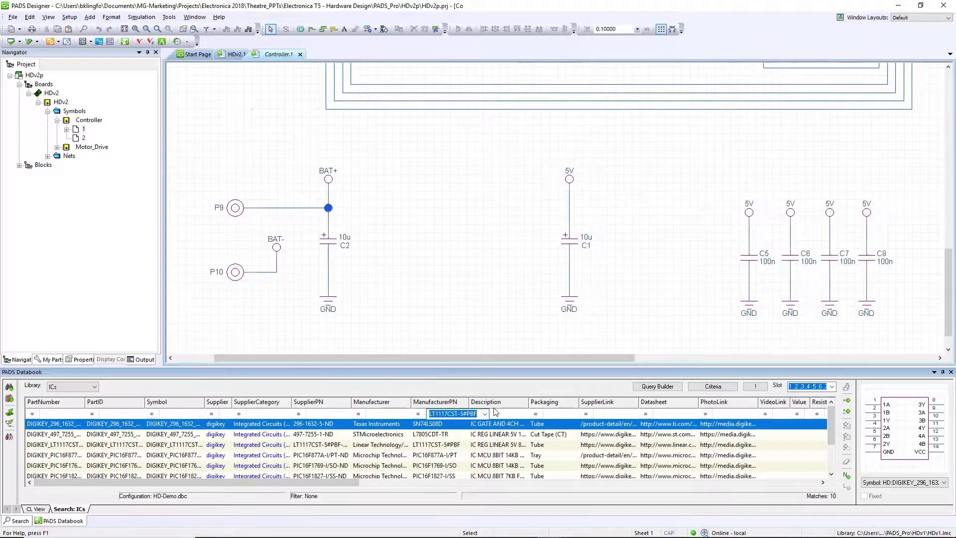
pyautogui.press('Return')
pyautogui.click(467, 425)
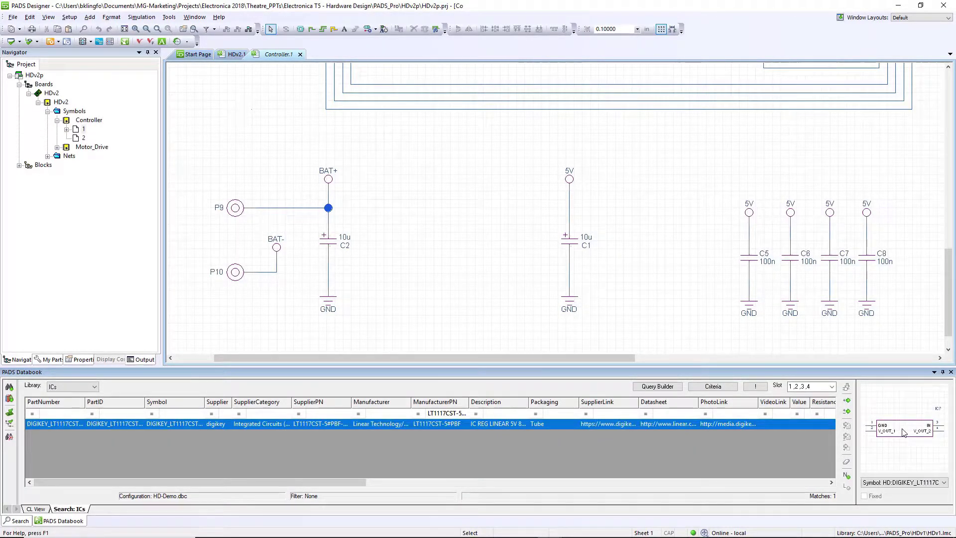
pyautogui.moveTo(902, 429); pyautogui.dragTo(384, 207)
pyautogui.click(468, 29)
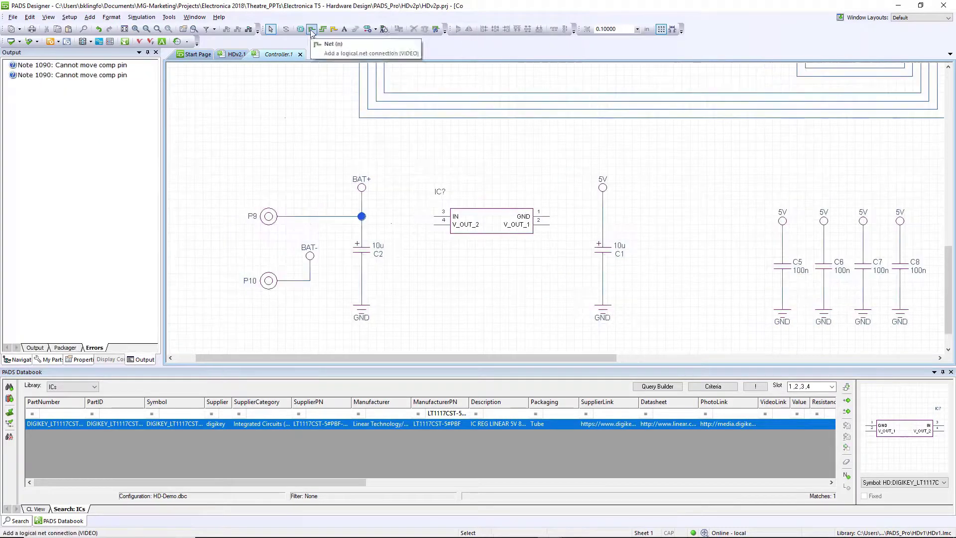
# Wire the regulator's IN pin to the BAT+ net and its V_OUT_1 and V_OUT_2 pins to the 5V net at C1.
pyautogui.click(311, 29)
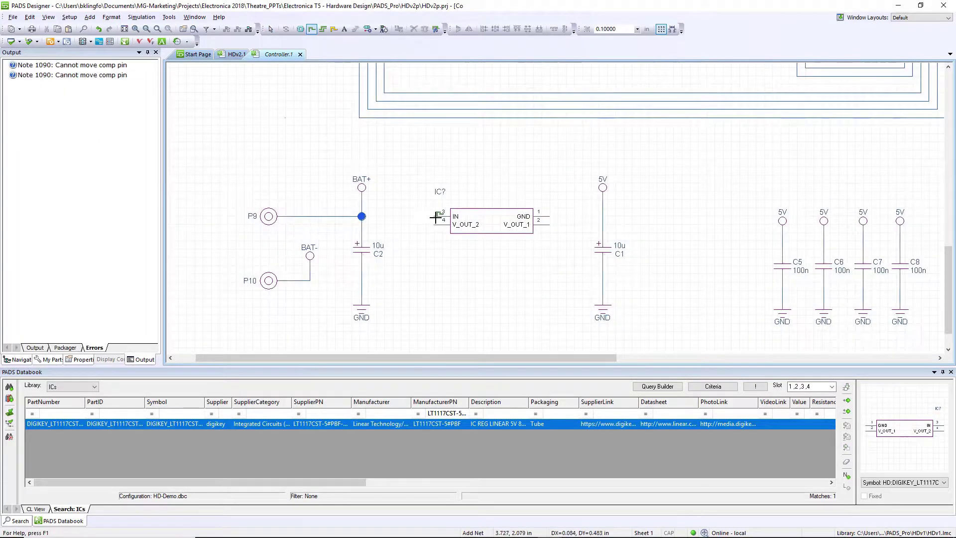
pyautogui.moveTo(436, 217); pyautogui.dragTo(363, 216)
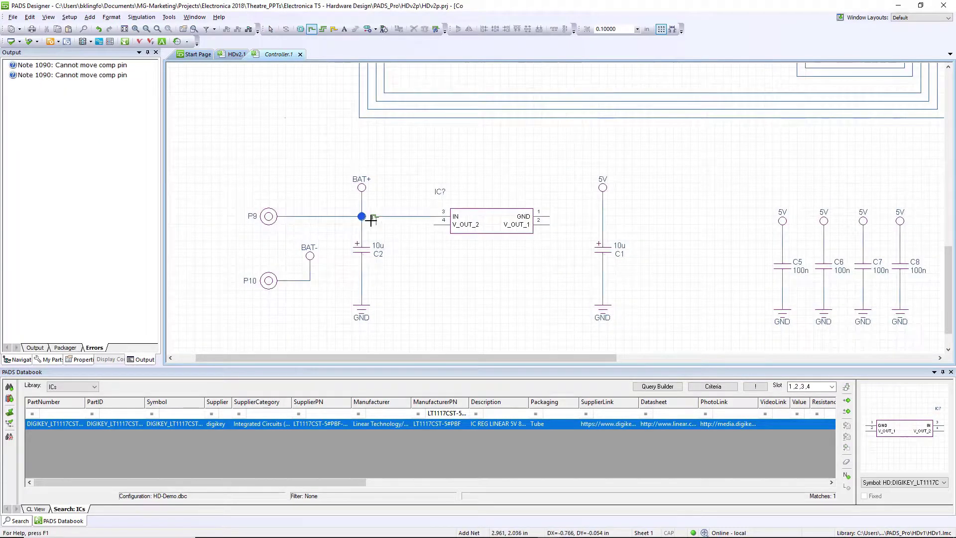
pyautogui.moveTo(551, 224)
pyautogui.mouseDown()
pyautogui.moveTo(557, 239)
pyautogui.moveTo(512, 248)
pyautogui.moveTo(427, 247)
pyautogui.moveTo(420, 226)
pyautogui.moveTo(432, 225)
pyautogui.mouseUp()
pyautogui.click(552, 225)
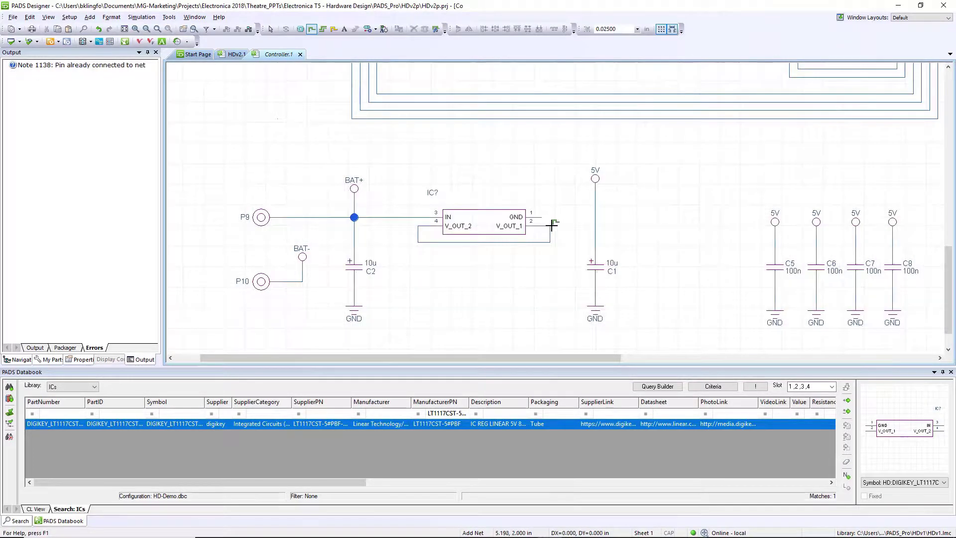
pyautogui.moveTo(551, 225); pyautogui.dragTo(595, 225)
pyautogui.press('Escape')
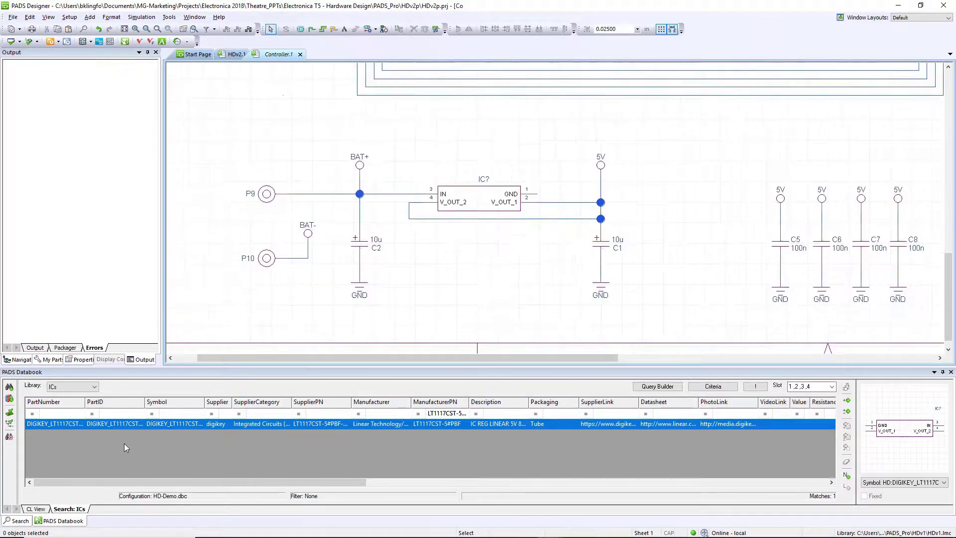
# Filter the Resistors library by value 4700 and place the 4.7K resistor below the regulator.
pyautogui.click(92, 387)
pyautogui.click(65, 431)
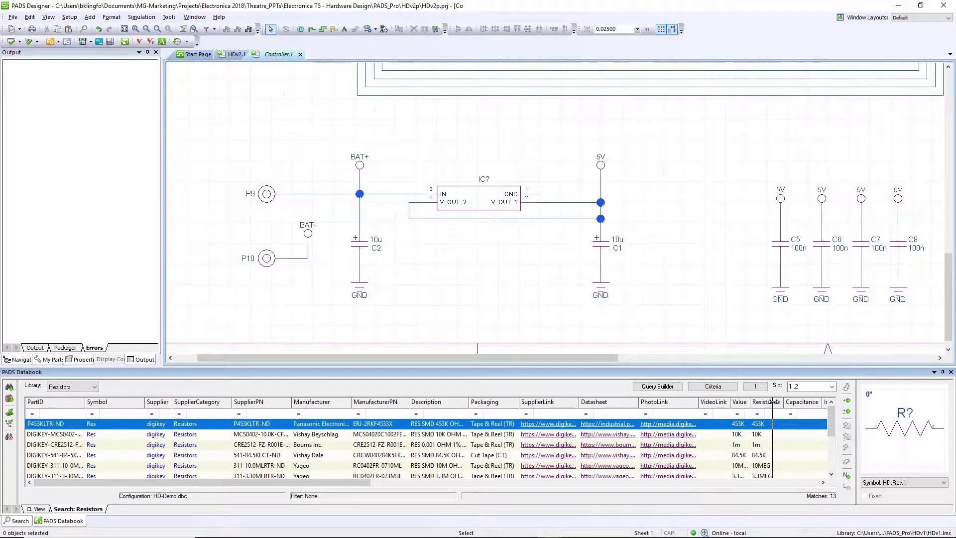
pyautogui.moveTo(771, 402); pyautogui.dragTo(774, 402)
pyautogui.click(763, 414)
pyautogui.write('46')
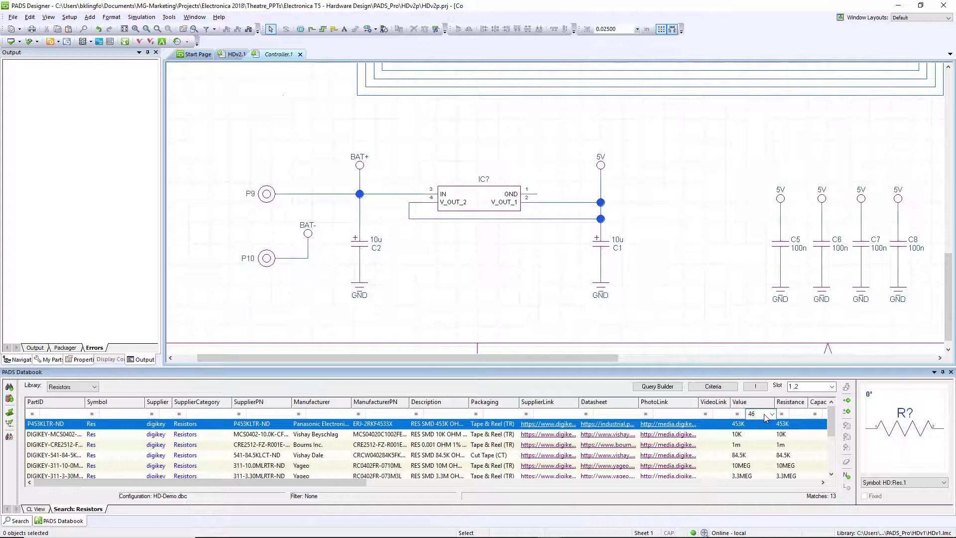
pyautogui.press('BackSpace')
pyautogui.write('700')
pyautogui.press('Return')
pyautogui.click(706, 425)
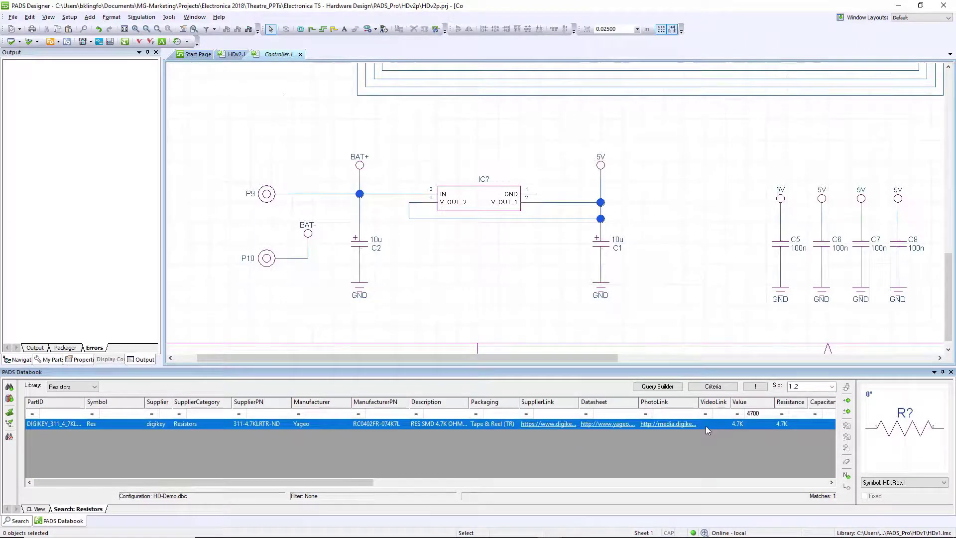
pyautogui.moveTo(901, 432); pyautogui.dragTo(443, 243)
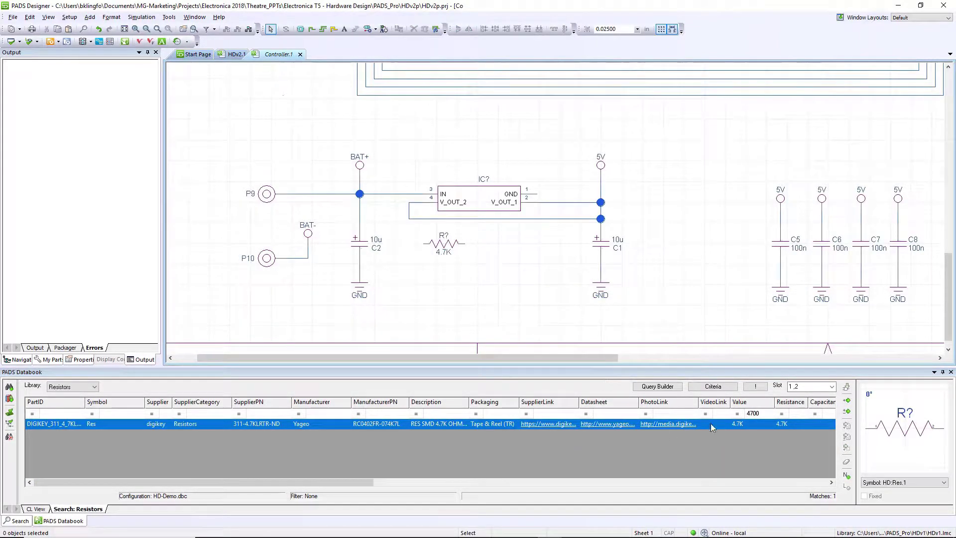
# Filter the resistors by value 22000, place the 22K resistor beside C1, and move the 4.7K resistor level with it.
pyautogui.click(766, 416)
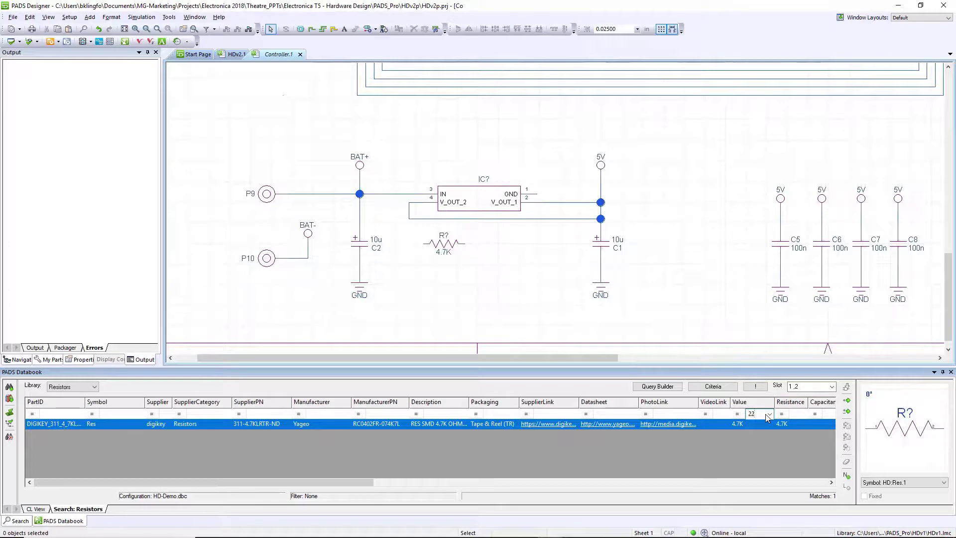
pyautogui.write('22000')
pyautogui.press('Return')
pyautogui.moveTo(752, 427); pyautogui.dragTo(527, 272)
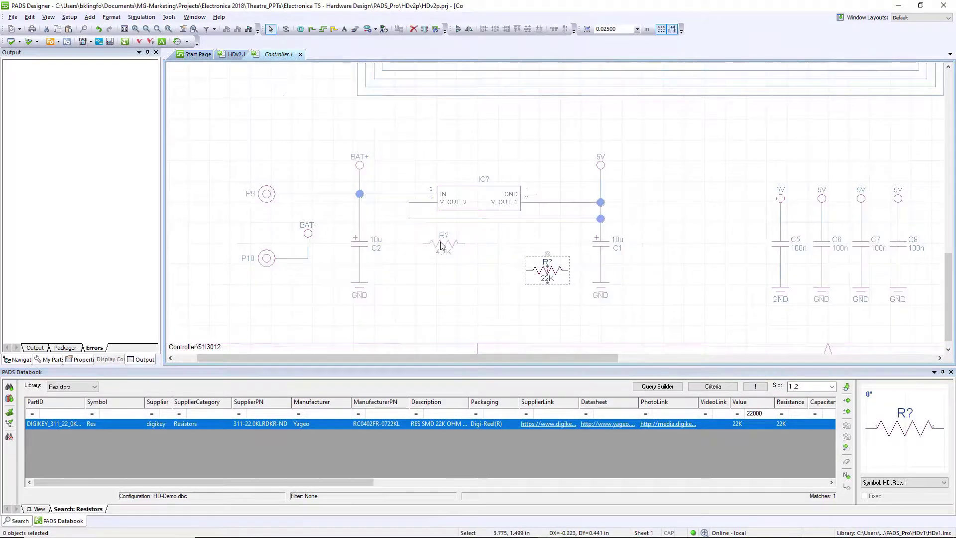
pyautogui.moveTo(443, 245); pyautogui.dragTo(447, 273)
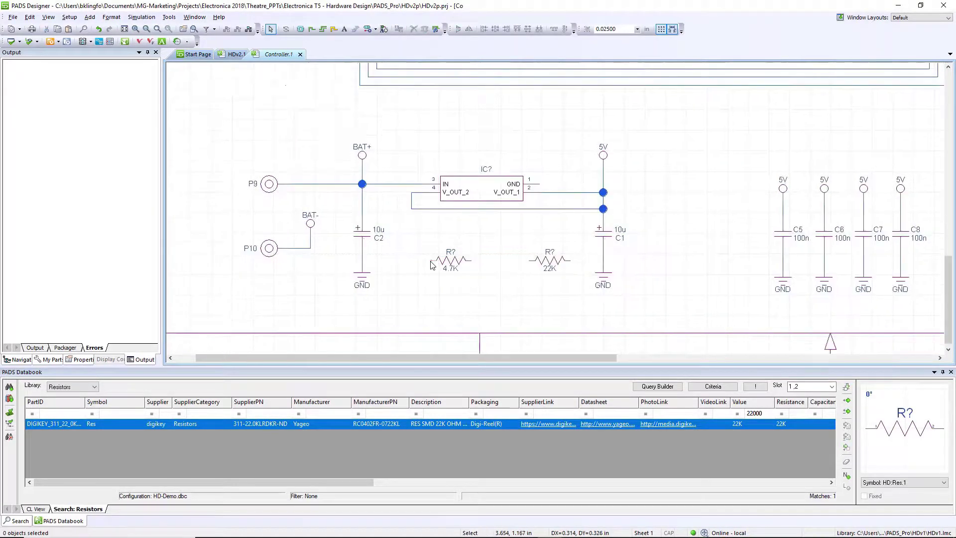
# Wire the 4.7K resistor between the regulator's V_OUT_2 net and its GND pin.
pyautogui.press('n')
pyautogui.moveTo(429, 260); pyautogui.dragTo(421, 264)
pyautogui.click(411, 208)
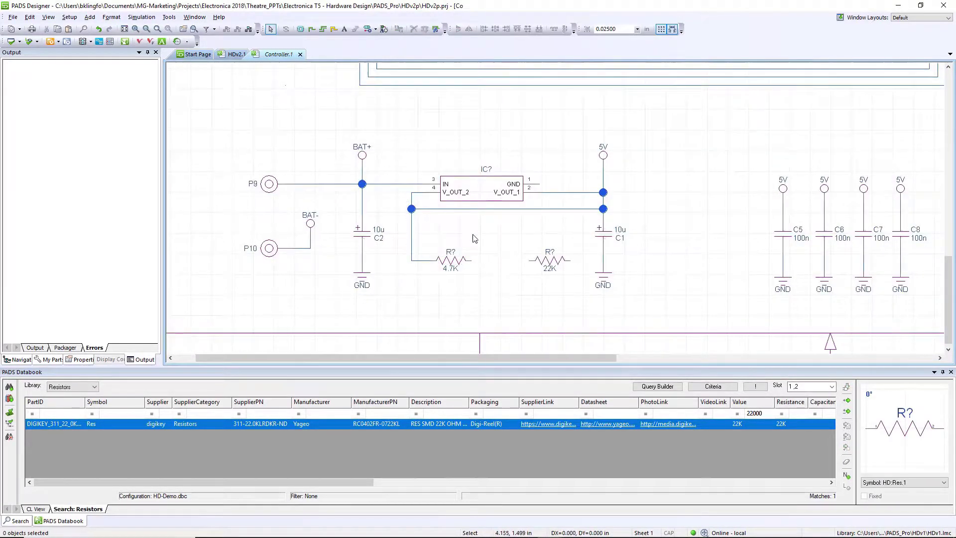
pyautogui.click(539, 184)
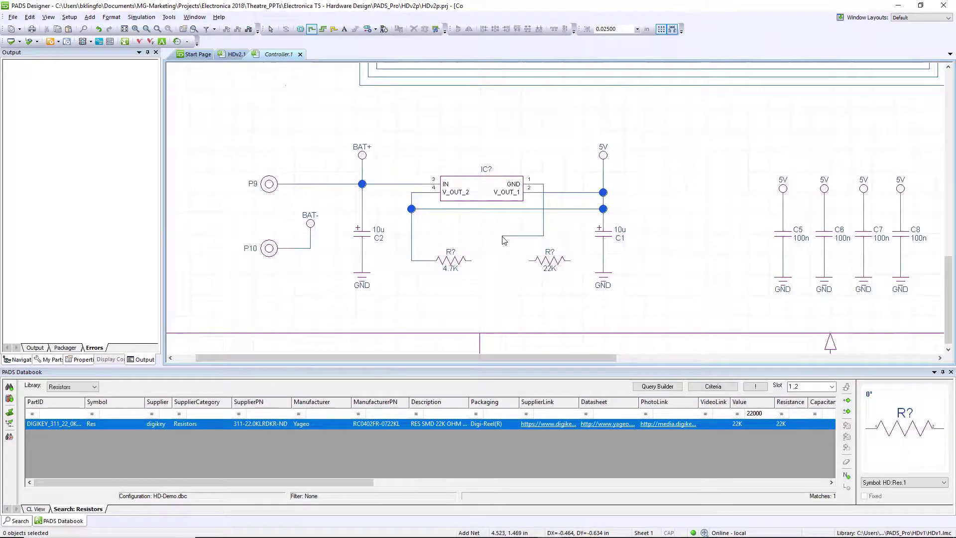
pyautogui.click(471, 260)
# Wire the 22K resistor between the net joining the 4.7K resistor to the regulator's GND pin and the ground side of C1.
pyautogui.click(528, 260)
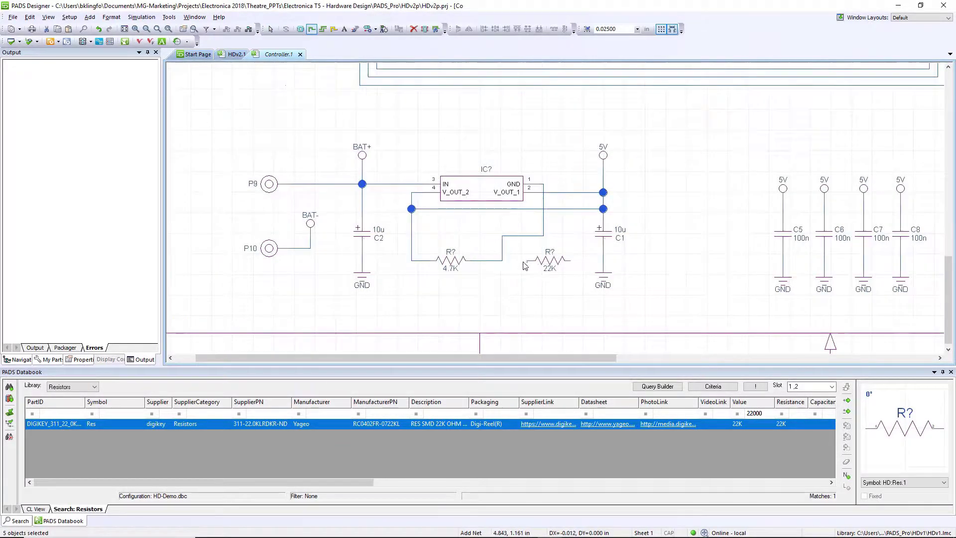
pyautogui.click(502, 261)
pyautogui.press('Escape')
pyautogui.click(570, 260)
pyautogui.click(603, 260)
pyautogui.click(576, 279)
pyautogui.scroll(-1, 576, 279)
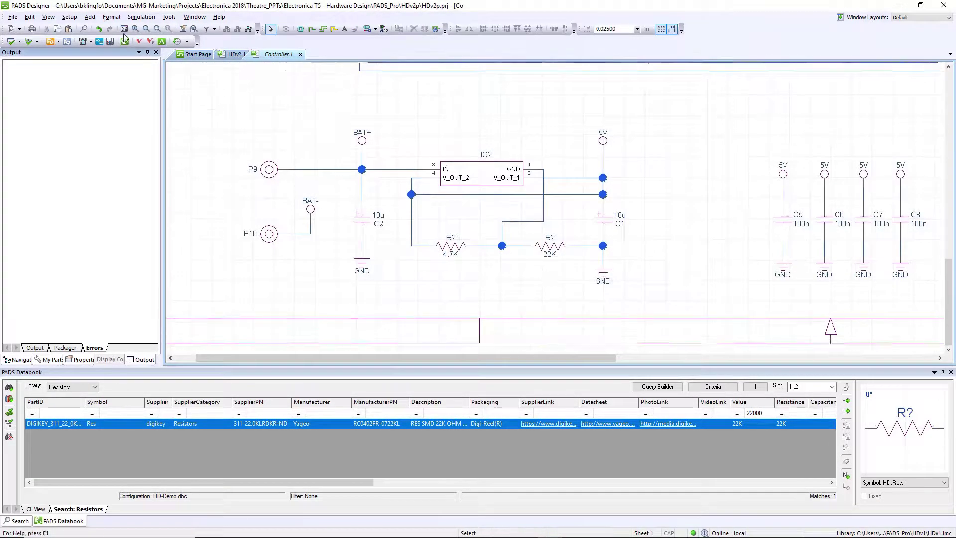
pyautogui.click(124, 29)
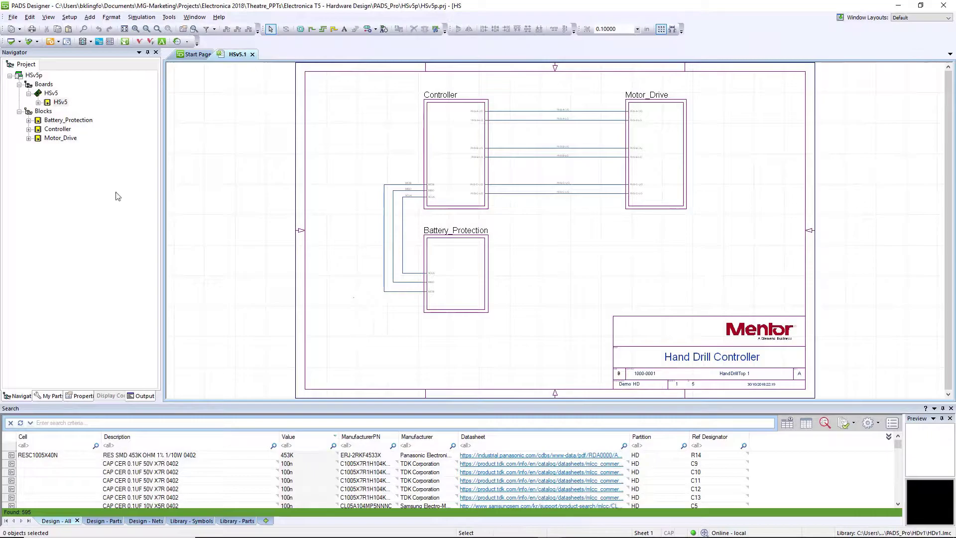
# In the HSv5p project, review the Battery_Protection block's schematic, close it, and copy the block.
pyautogui.doubleClick(68, 120)
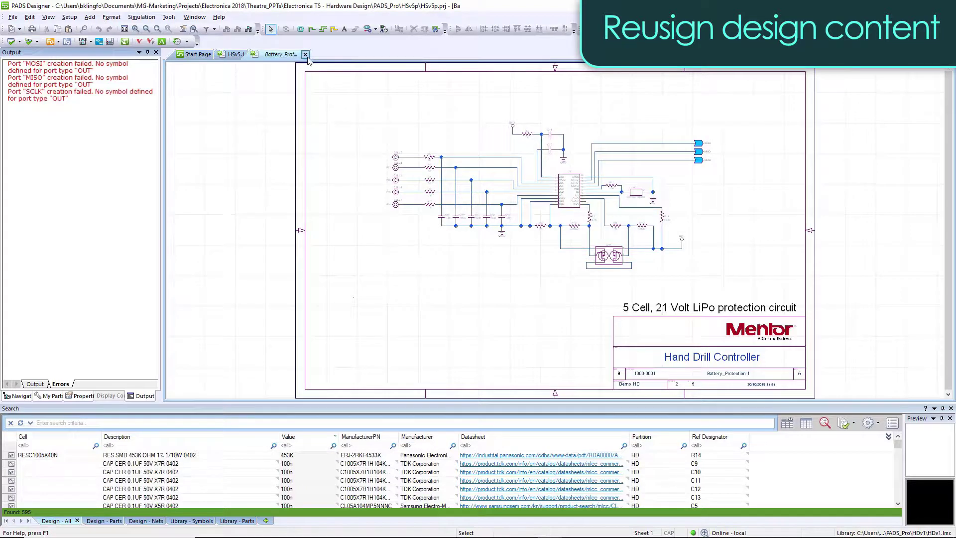
pyautogui.click(305, 54)
pyautogui.rightClick(68, 165)
pyautogui.click(102, 261)
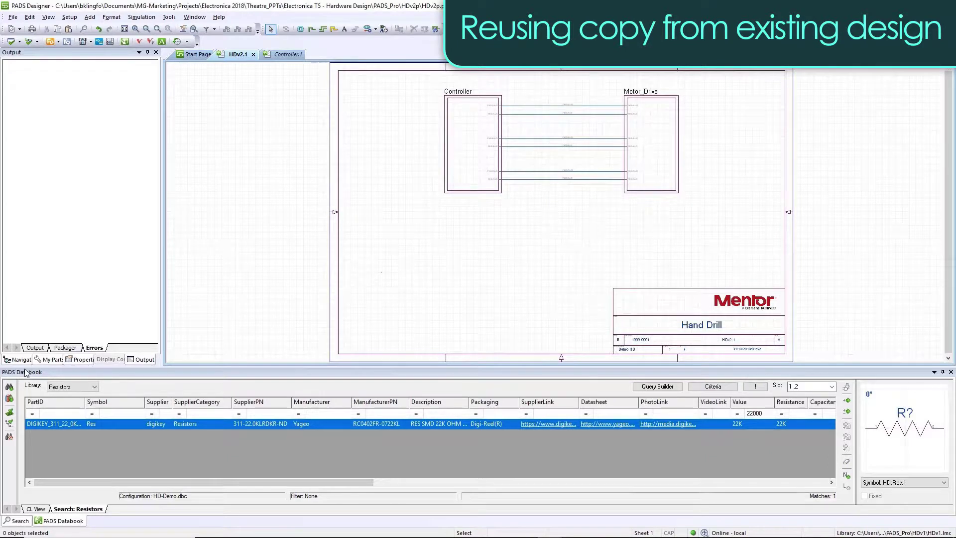
# Paste the copied Battery_Protection block into the Blocks of the HDv2p project.
pyautogui.click(17, 359)
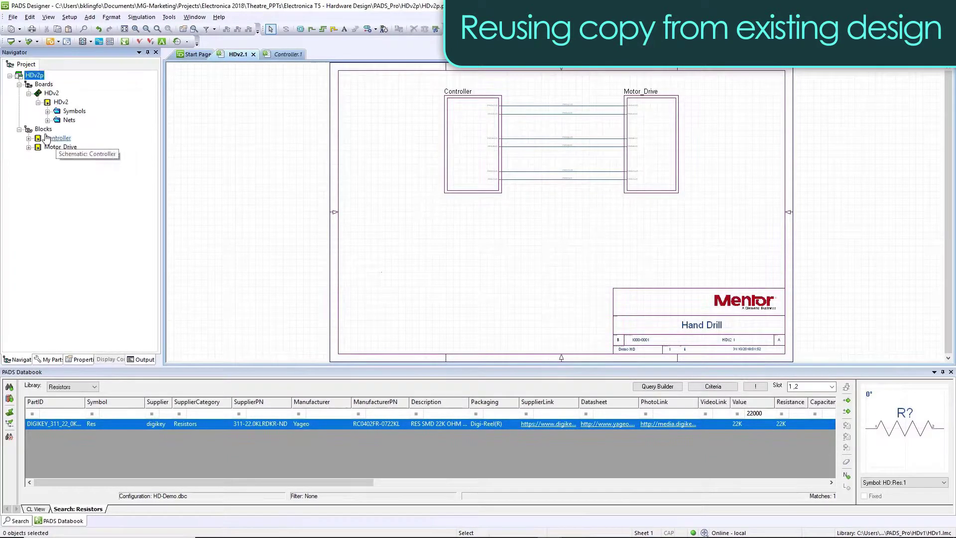
pyautogui.rightClick(43, 129)
pyautogui.click(72, 175)
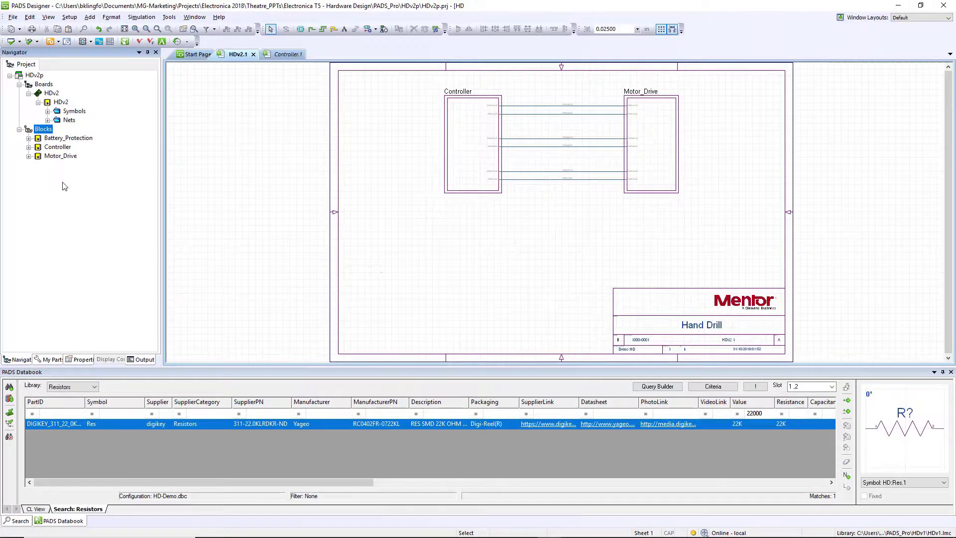
pyautogui.click(29, 138)
pyautogui.click(38, 146)
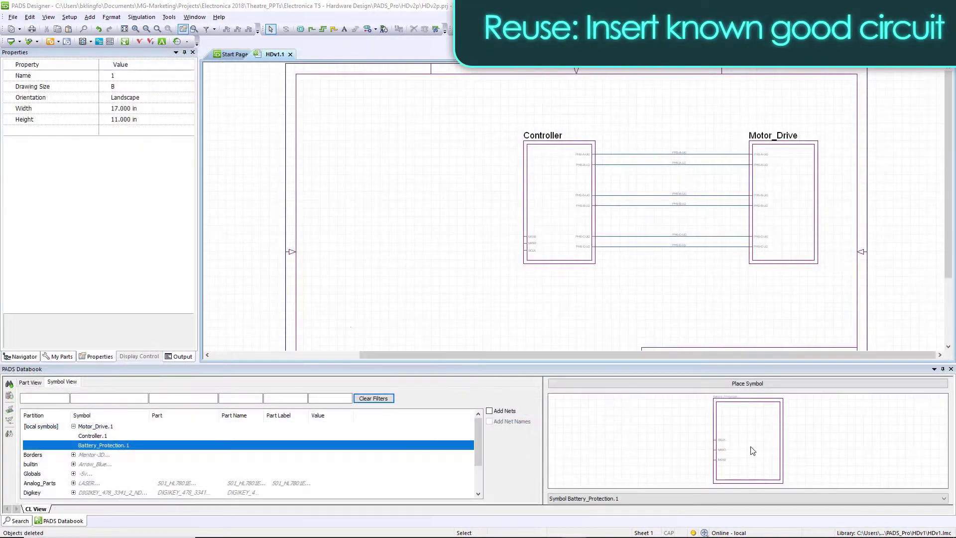
# Place the Battery_Protection.1 local symbol beside the Controller block, mirrored so its pins face the Controller.
pyautogui.moveTo(100, 444); pyautogui.dragTo(348, 228)
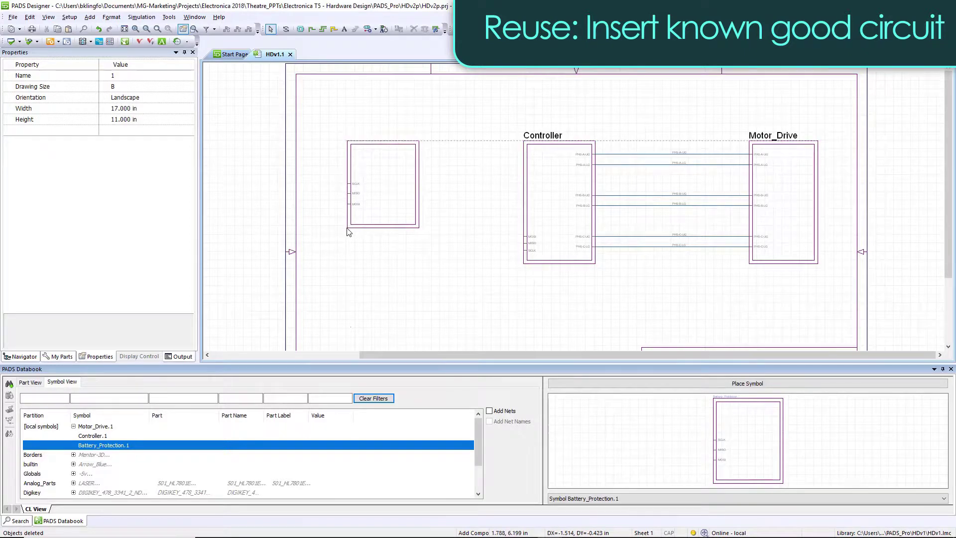
pyautogui.click(414, 143)
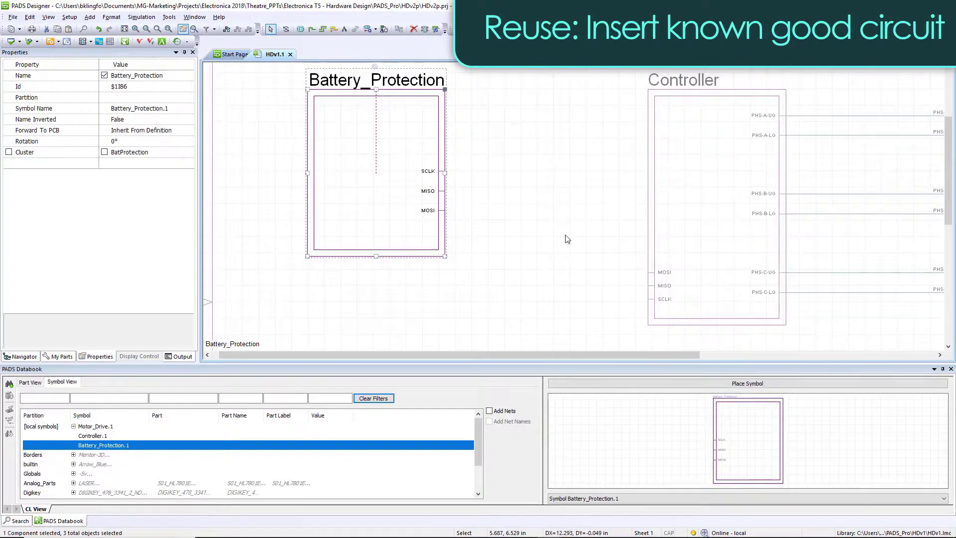
pyautogui.click(566, 239)
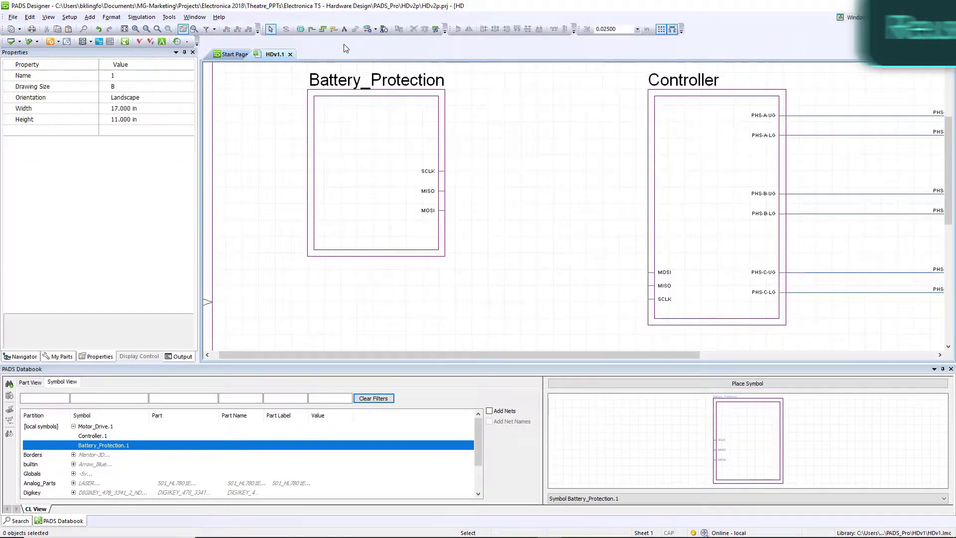
# Connect the SCLK, MISO and MOSI pins of Battery_Protection to the matching Controller pins with multiple net connections.
pyautogui.click(322, 29)
pyautogui.moveTo(468, 156); pyautogui.dragTo(436, 225)
pyautogui.moveTo(635, 316); pyautogui.dragTo(653, 271)
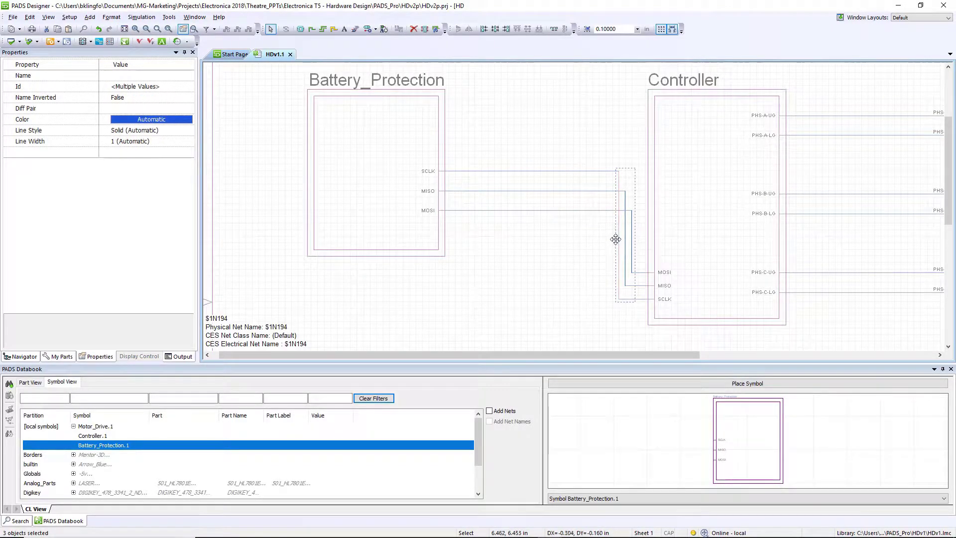
# Shift the vertical segments of the SCLK, MISO and MOSI nets to about midway between the Battery_Protection and Controller blocks.
pyautogui.moveTo(616, 239); pyautogui.dragTo(546, 239)
pyautogui.click(604, 239)
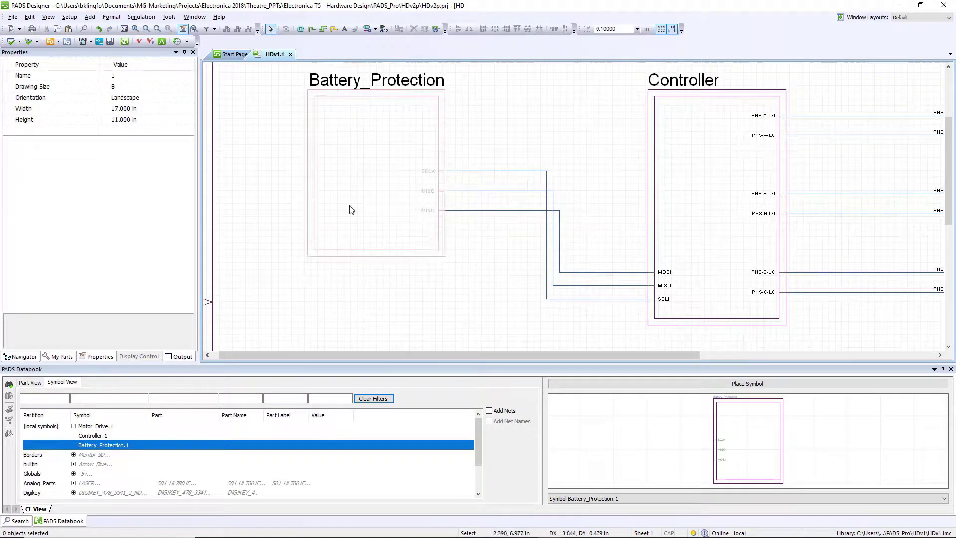
# Review the schematics inside the Battery_Protection and Controller blocks, returning to the HDv1.1 top sheet, and select the Motor_Drive block.
pyautogui.rightClick(391, 210)
pyautogui.click(461, 413)
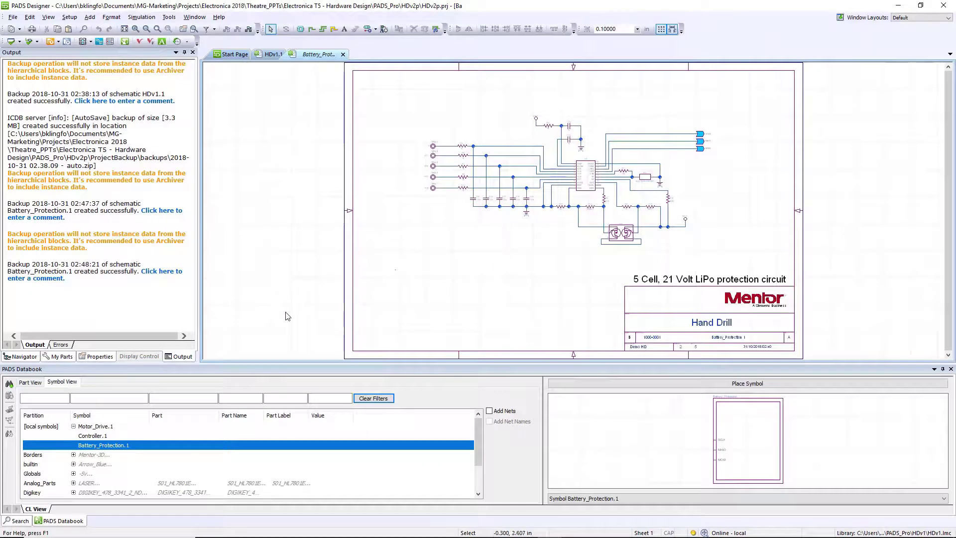
pyautogui.click(275, 54)
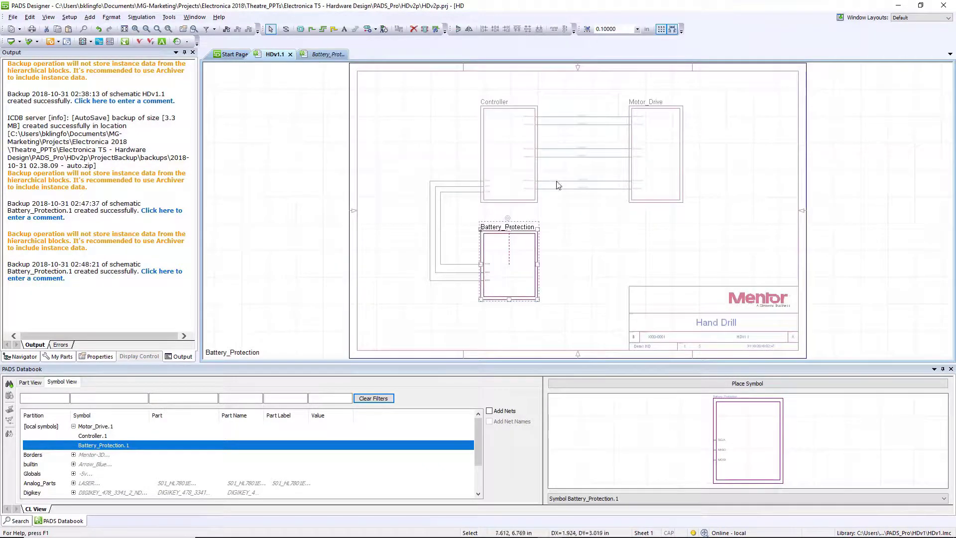
pyautogui.doubleClick(501, 169)
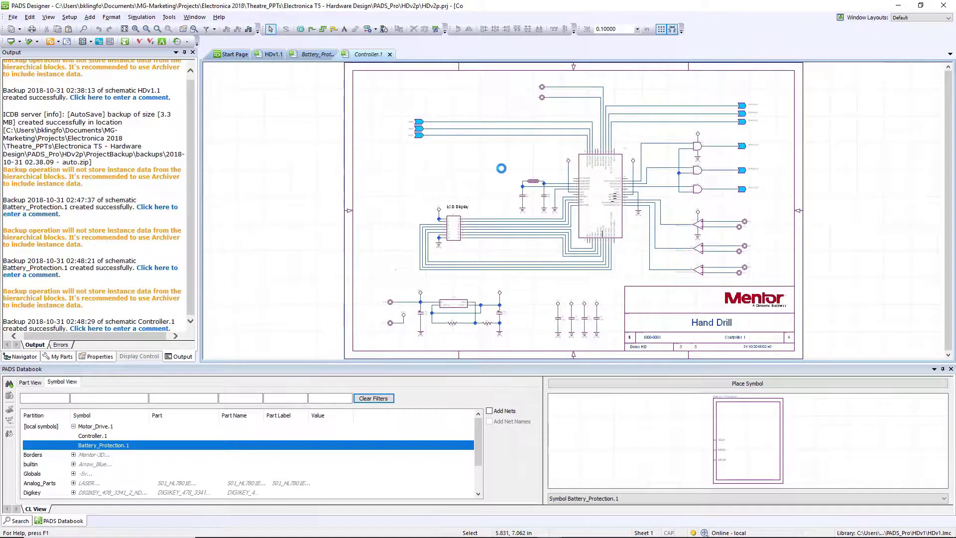
pyautogui.click(274, 54)
pyautogui.click(655, 171)
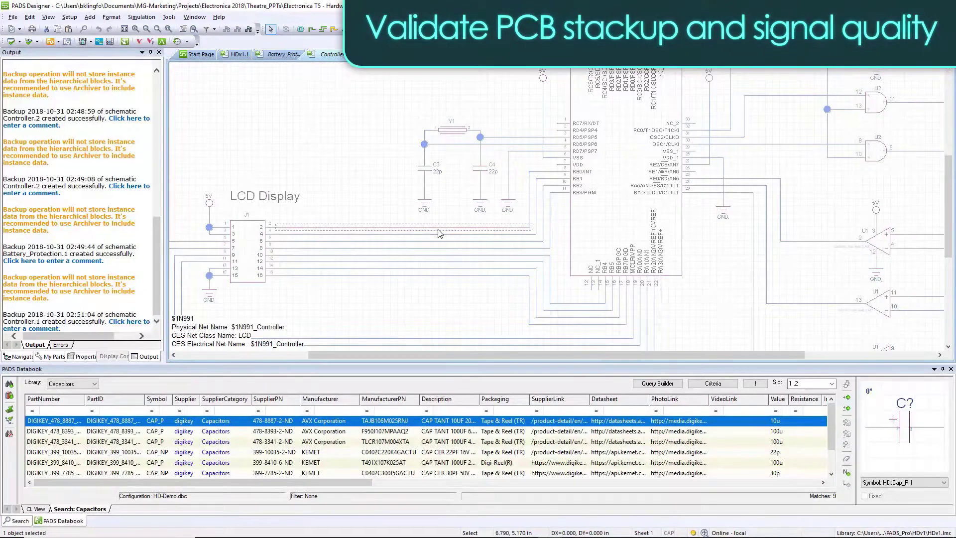
# Send the LCD Display net at J1 pin 2 to HyperLynx LineSim and simulate it in the Digital Oscilloscope with a 32 MHz oscillator.
pyautogui.rightClick(438, 233)
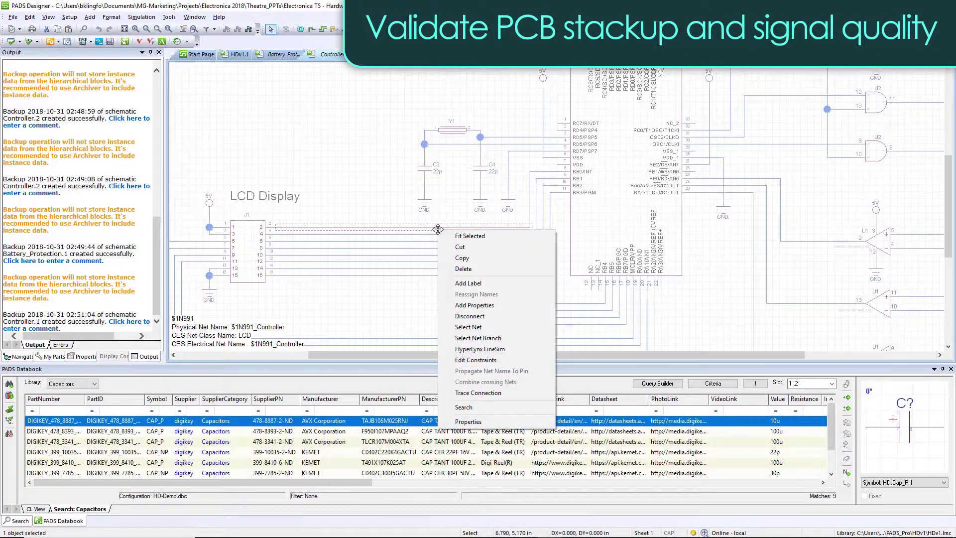
pyautogui.click(478, 349)
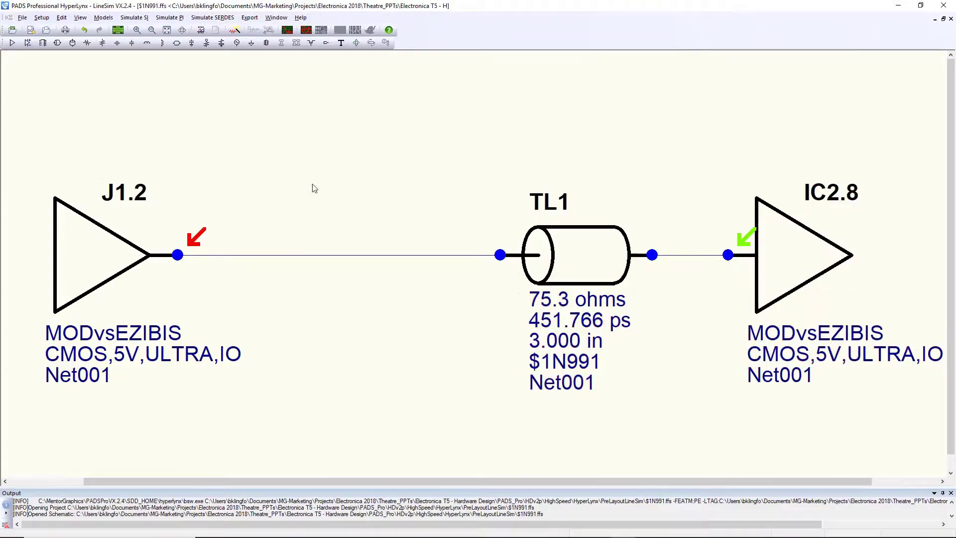
pyautogui.click(287, 30)
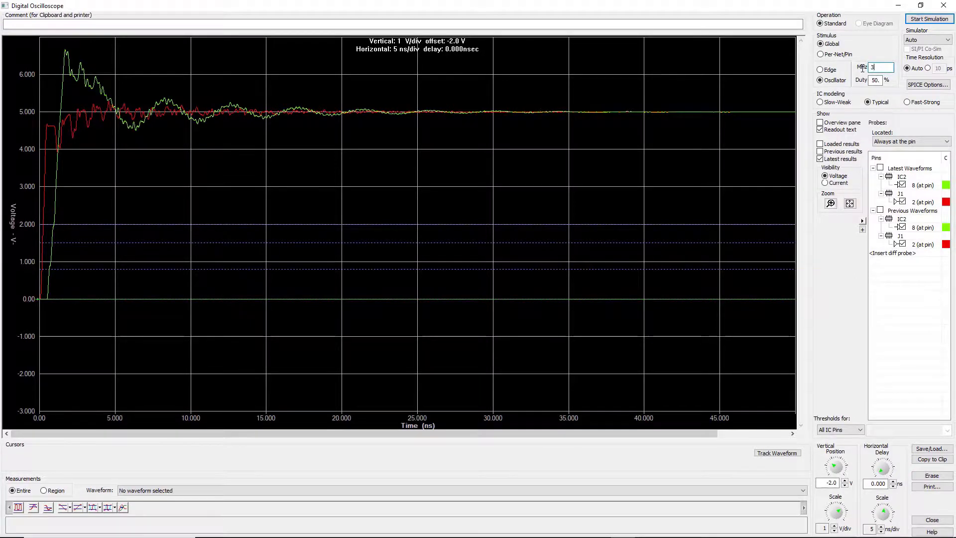
pyautogui.press('Return')
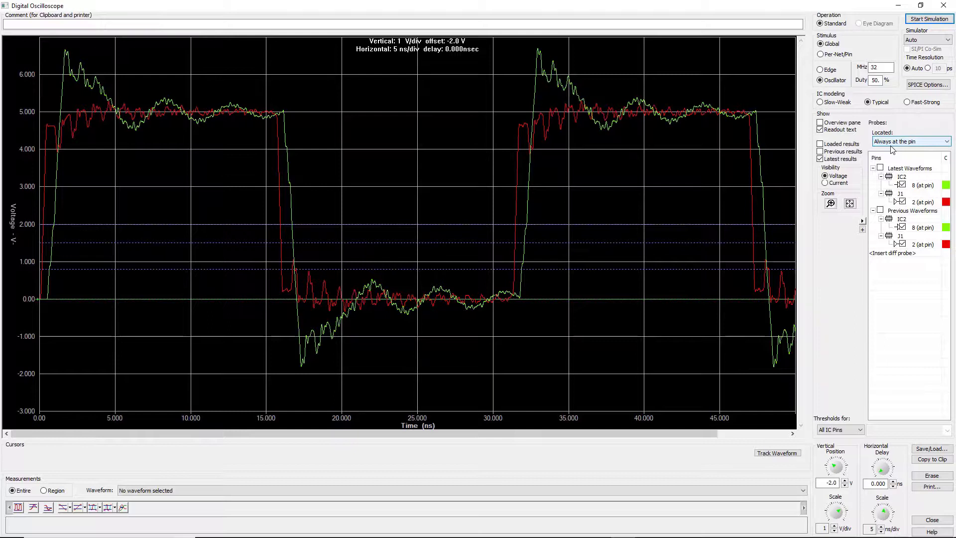
pyautogui.click(944, 6)
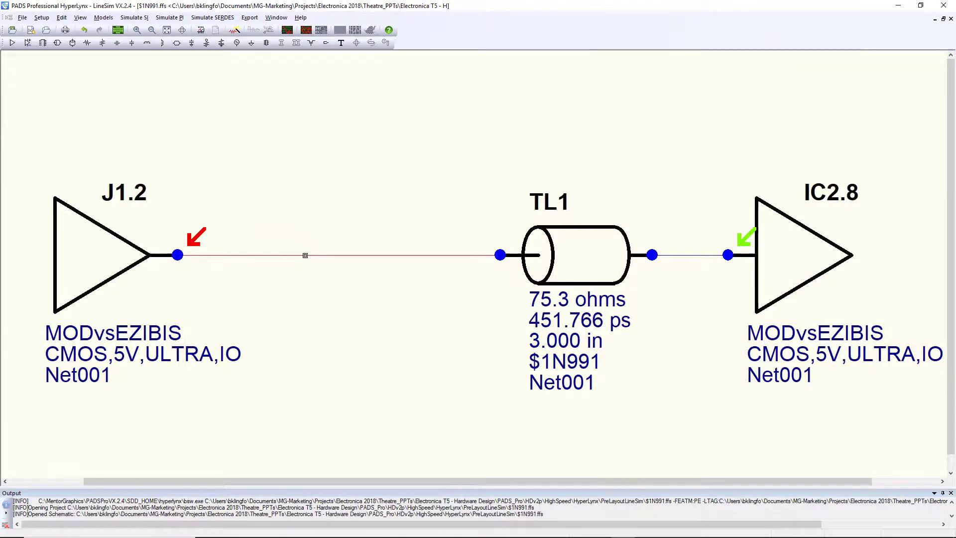
# Replace the wire between J1.2 and TL1 with a series resistor connected to both.
pyautogui.press('Delete')
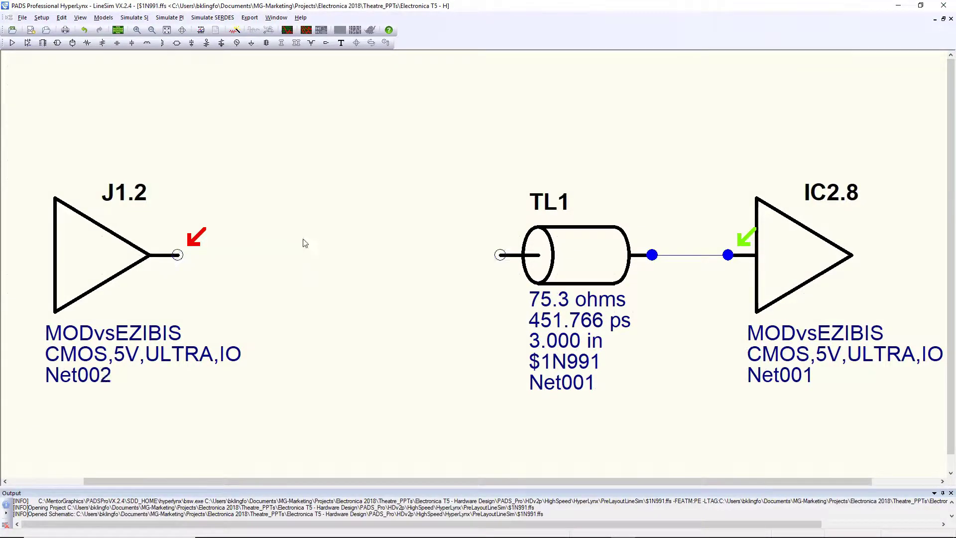
pyautogui.click(90, 46)
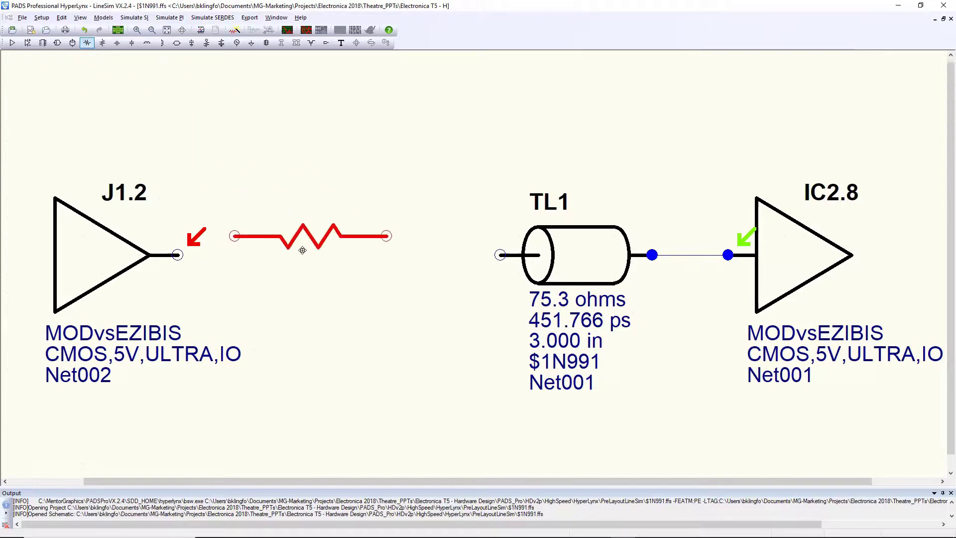
pyautogui.click(260, 255)
pyautogui.moveTo(260, 256); pyautogui.dragTo(350, 254)
pyautogui.click(287, 119)
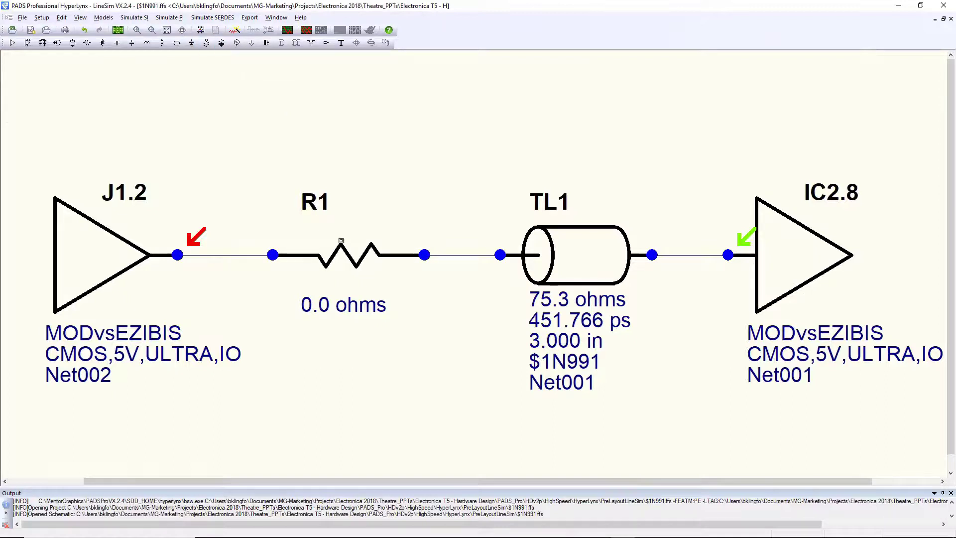
# Run the Terminator Wizard and apply its suggested value of 43.0 ohms to resistor R1.
pyautogui.click(233, 30)
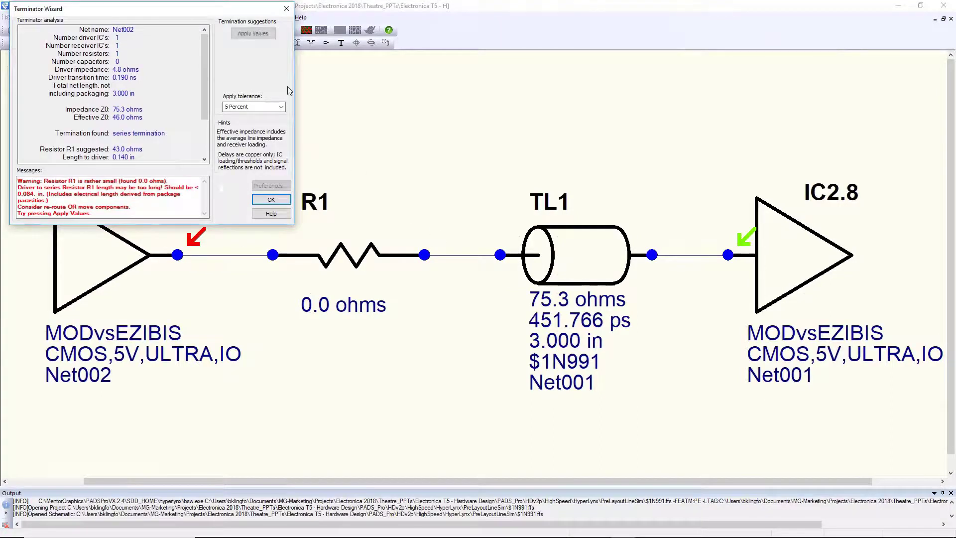
pyautogui.click(254, 34)
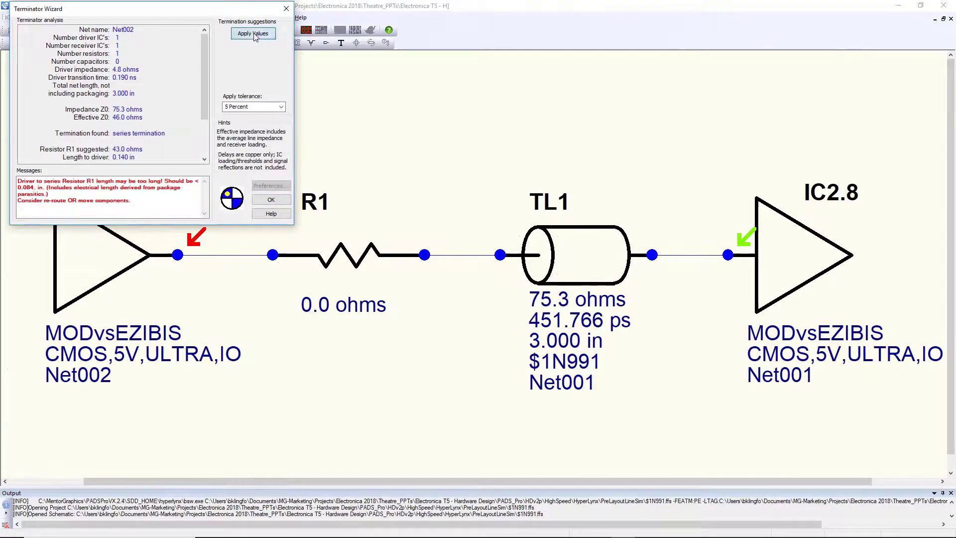
pyautogui.click(271, 200)
# Simulate the terminated net in the Digital Oscilloscope at 32 MHz, inspect the waveforms, and close the oscilloscope.
pyautogui.click(287, 30)
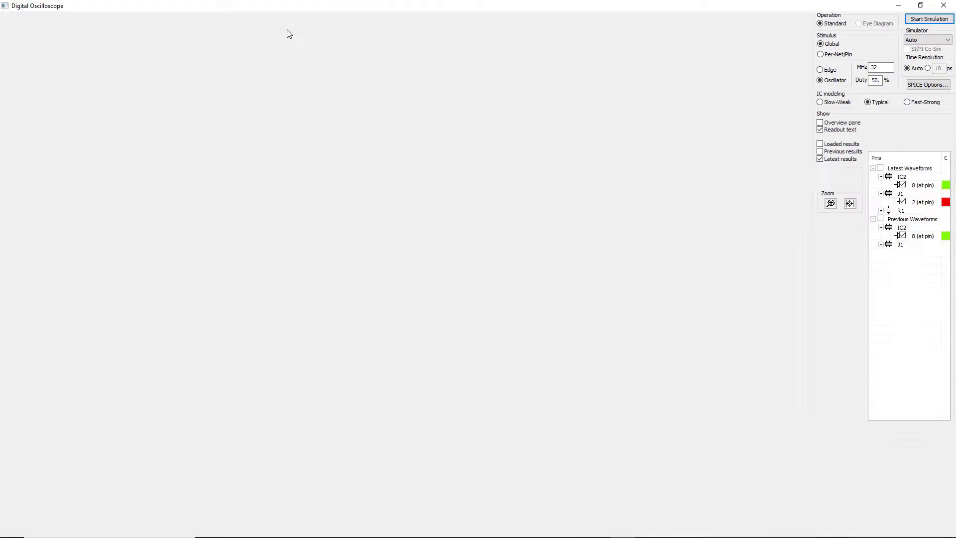
pyautogui.click(940, 19)
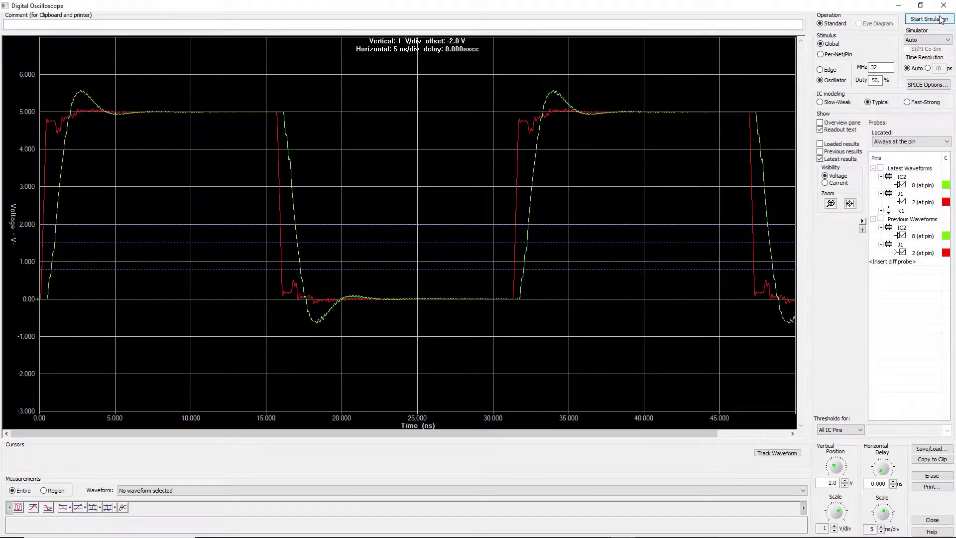
pyautogui.click(943, 6)
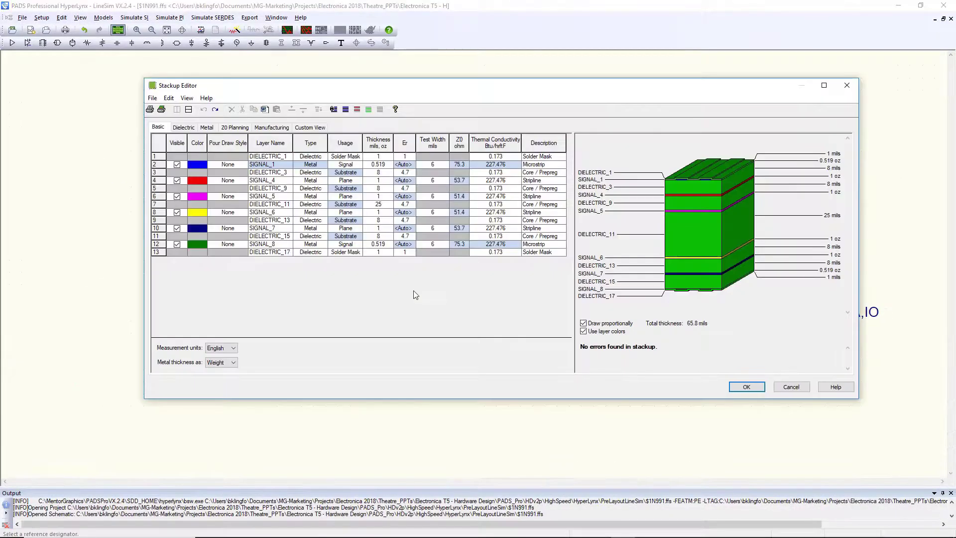
# In the Stackup Editor, set the thickness of DIELECTRIC_3 and DIELECTRIC_15 to 4 mils and DIELECTRIC_11 to 30 mils.
pyautogui.click(387, 174)
pyautogui.write('4')
pyautogui.click(390, 181)
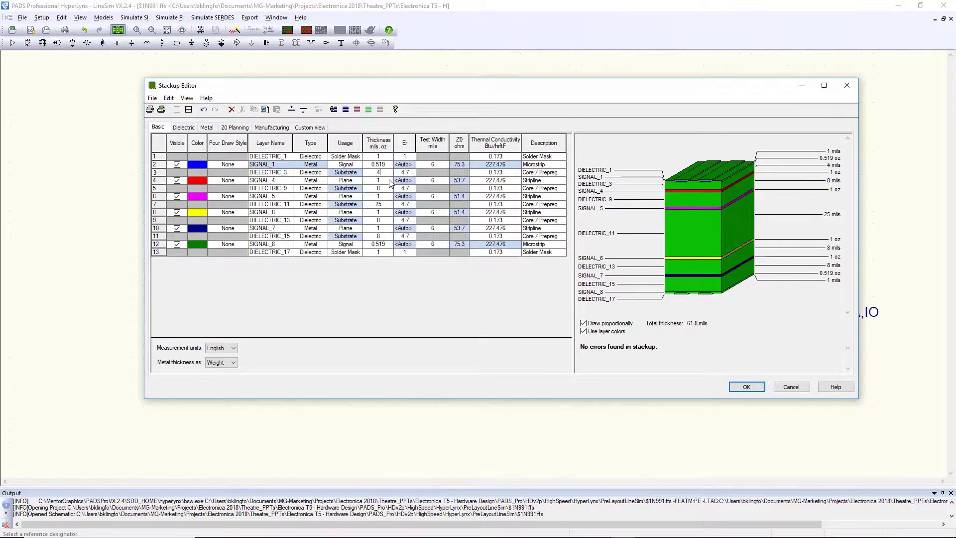
pyautogui.write('4')
pyautogui.click(386, 230)
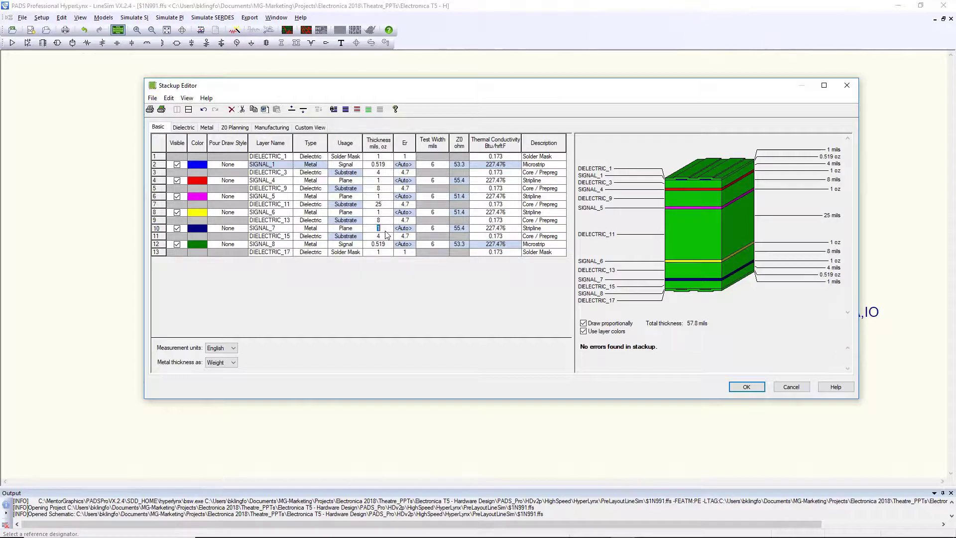
pyautogui.click(376, 205)
pyautogui.write('30')
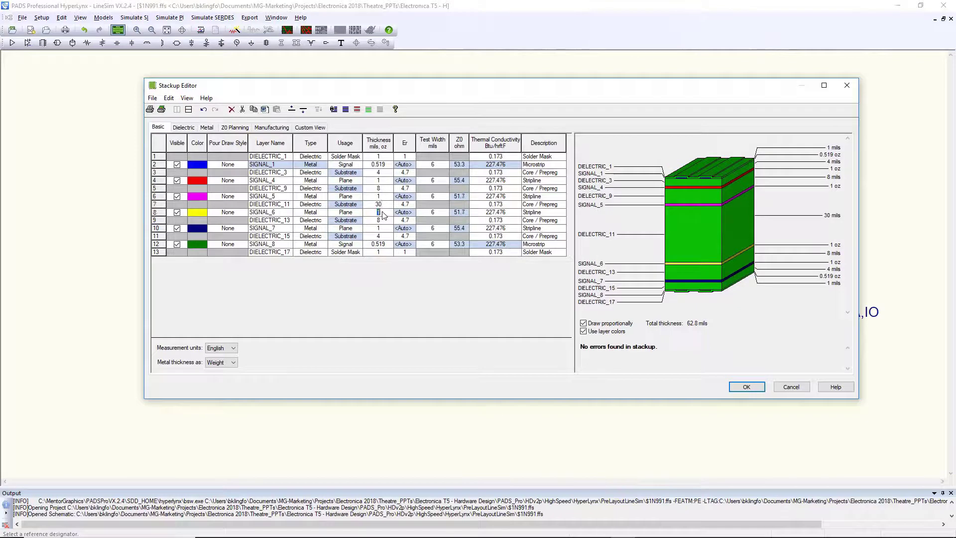
pyautogui.press('Return')
pyautogui.click(744, 388)
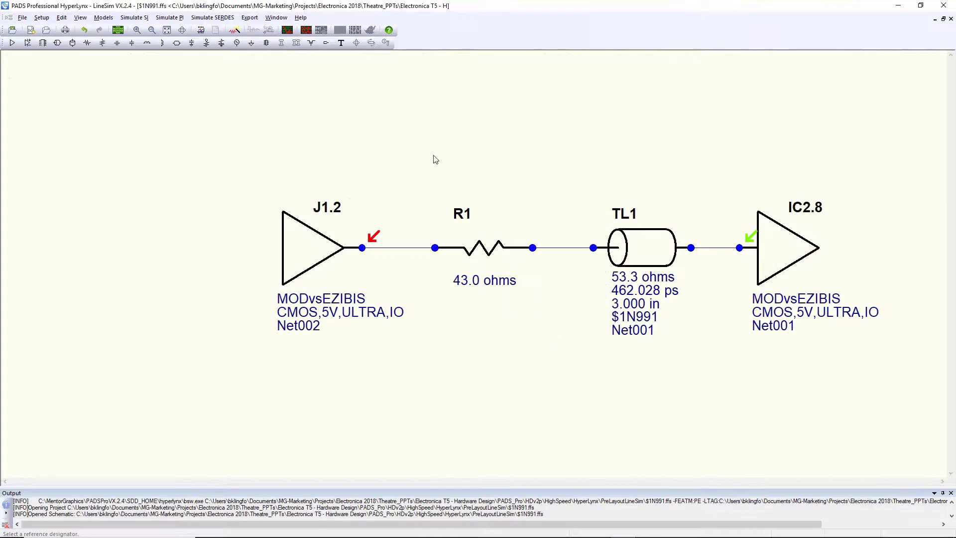
# Run the Terminator Wizard on the net of pin J1.2 and apply the suggested 30.0 ohms to R1.
pyautogui.click(234, 30)
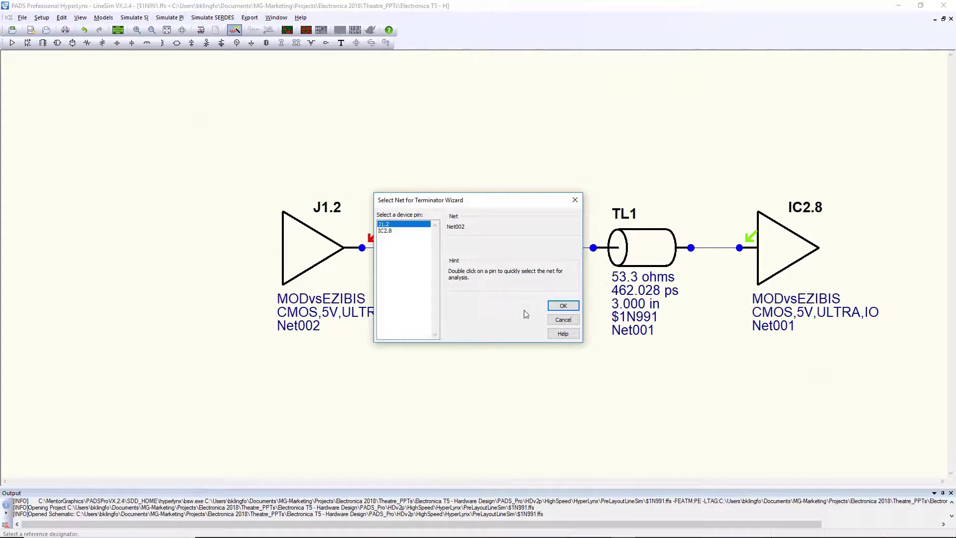
pyautogui.click(558, 306)
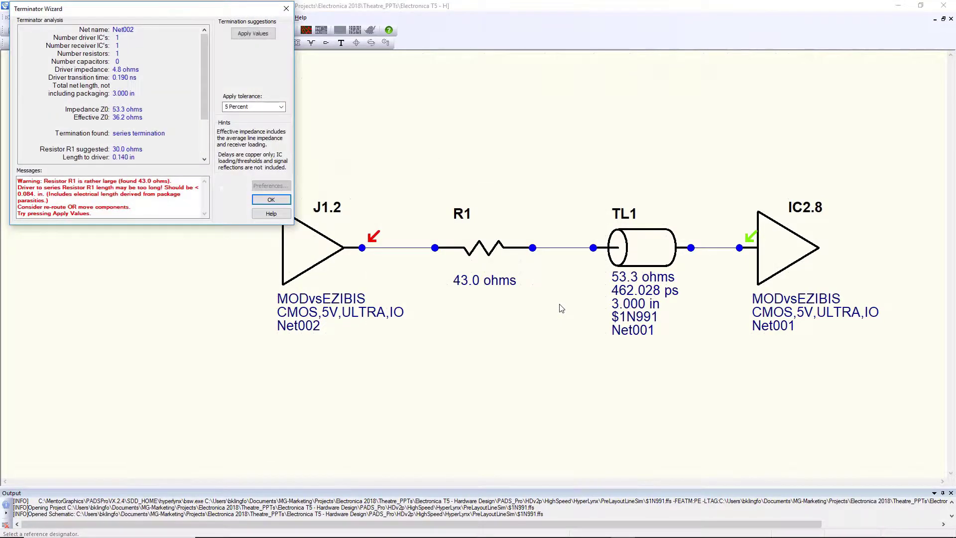
pyautogui.click(257, 35)
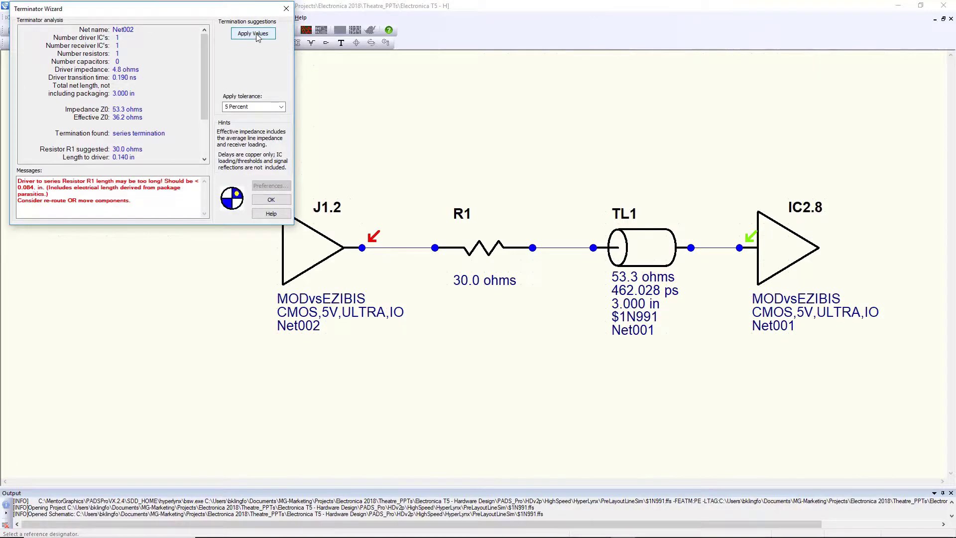
pyautogui.click(284, 201)
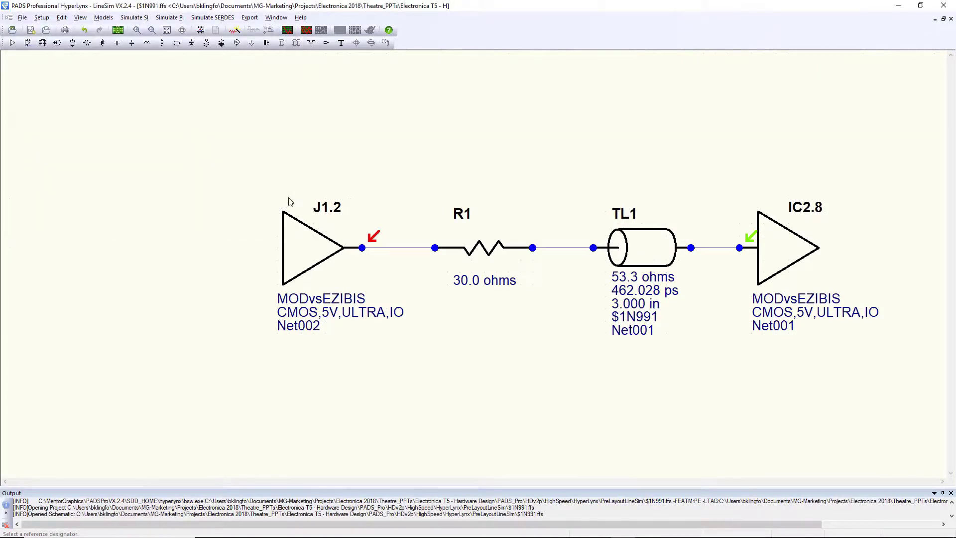
# Simulate the net with the revised stackup and termination at 32 MHz, and compare the waveforms with the previous results.
pyautogui.click(287, 30)
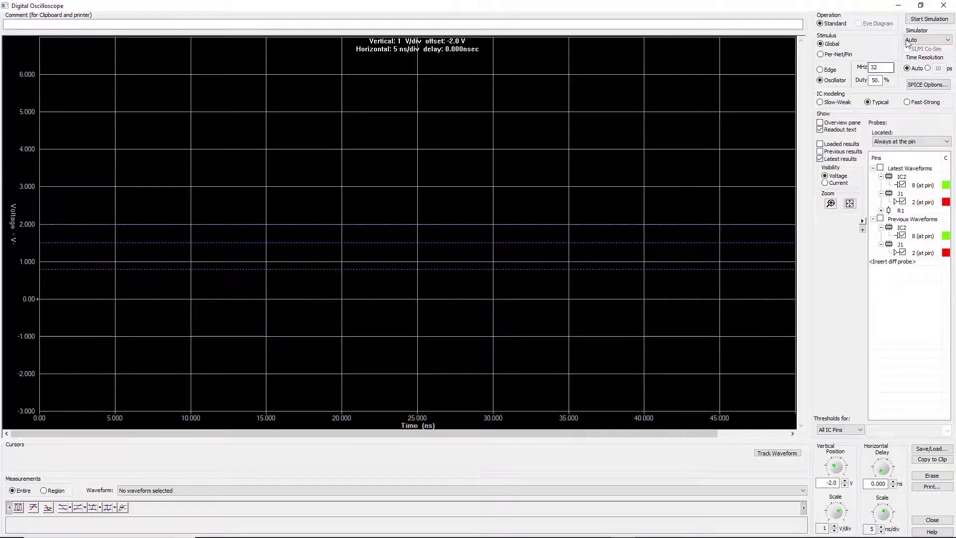
pyautogui.click(918, 19)
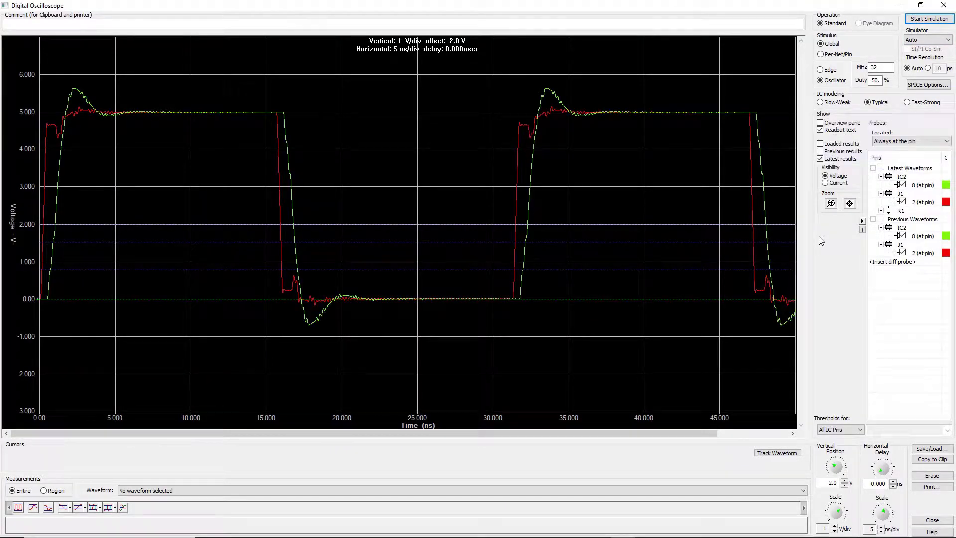
pyautogui.click(821, 152)
pyautogui.click(820, 151)
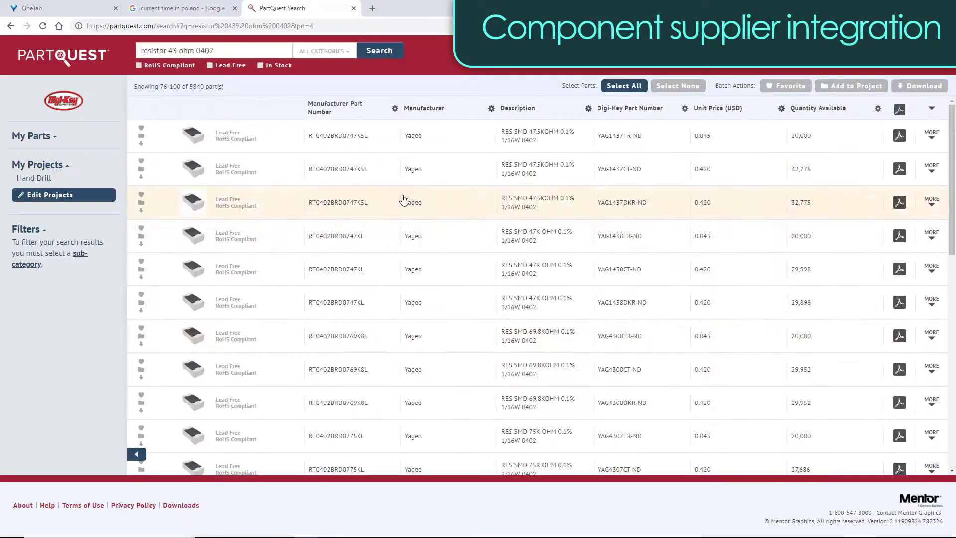
# In PartQuest, search for a 30 ohm 0402 resistor and expand the details of the Yageo part 311-30JRTR-ND.
pyautogui.click(176, 51)
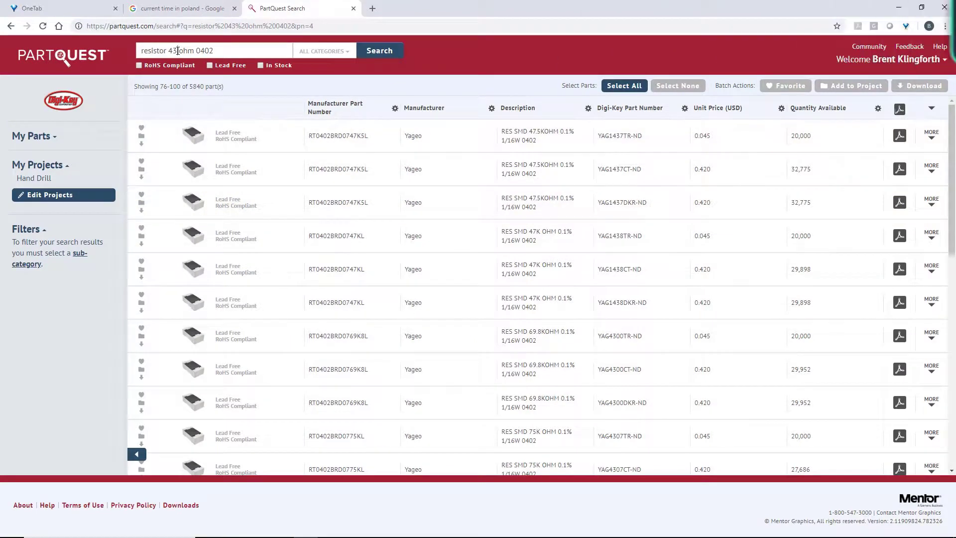
pyautogui.press('BackSpace')
pyautogui.press('BackSpace')
pyautogui.write('30')
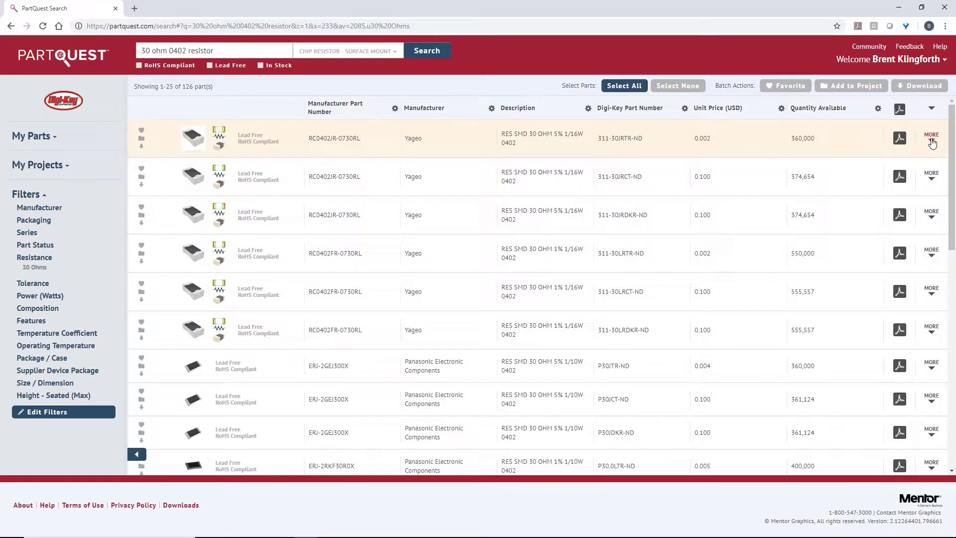
pyautogui.click(931, 139)
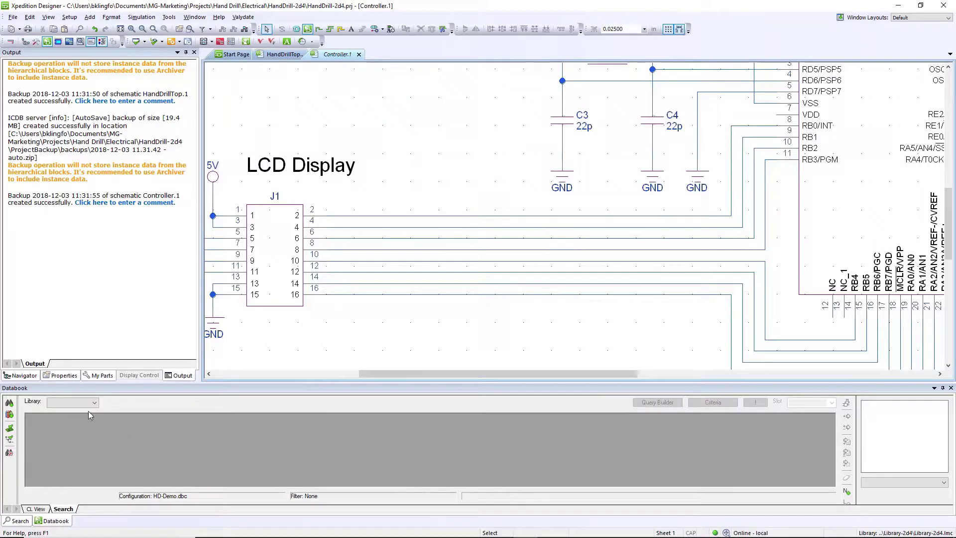
# In Xpedition Designer, filter the Resistors library for value 30 and place the matching resistor on the net at J1 pin 2.
pyautogui.click(89, 402)
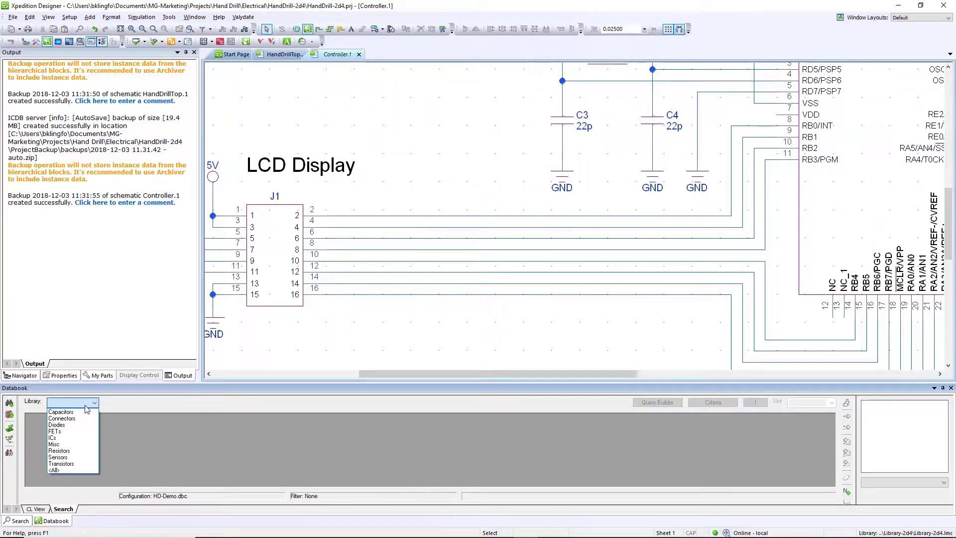
pyautogui.click(69, 454)
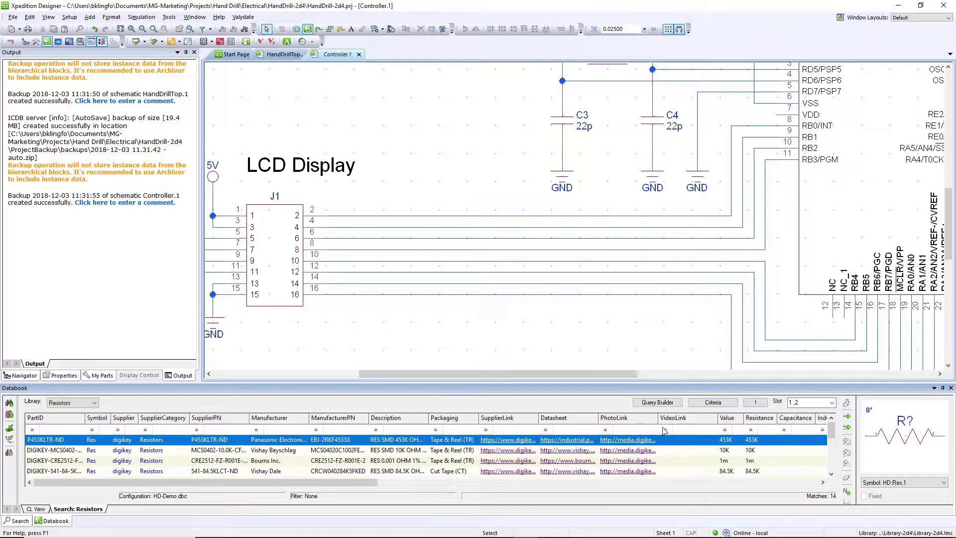
pyautogui.click(738, 431)
pyautogui.write('30')
pyautogui.press('Return')
pyautogui.click(775, 439)
pyautogui.moveTo(889, 436); pyautogui.dragTo(455, 218)
pyautogui.scroll(2, 405, 221)
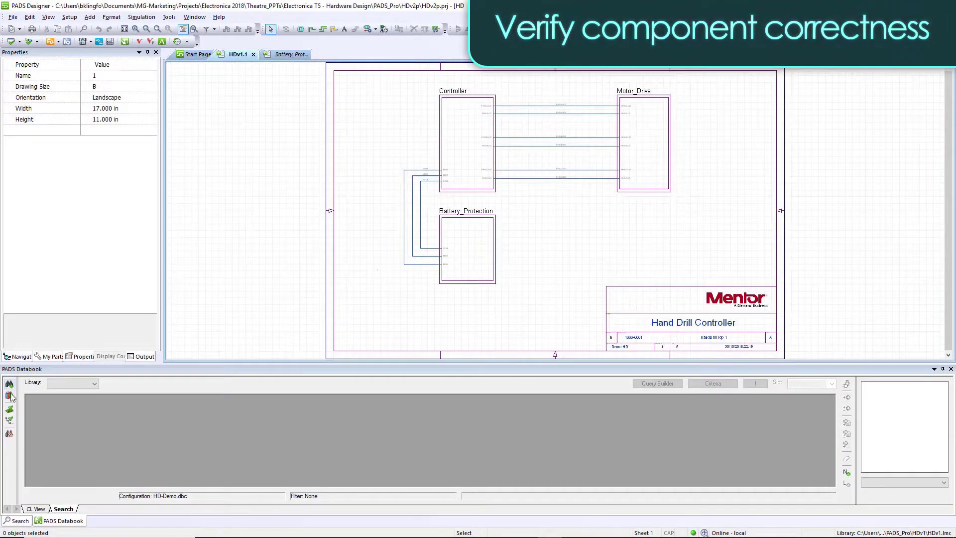
# In PADS Designer, verify all components of design HDv1 against the parts library and sort the list to put mismatches first.
pyautogui.click(10, 420)
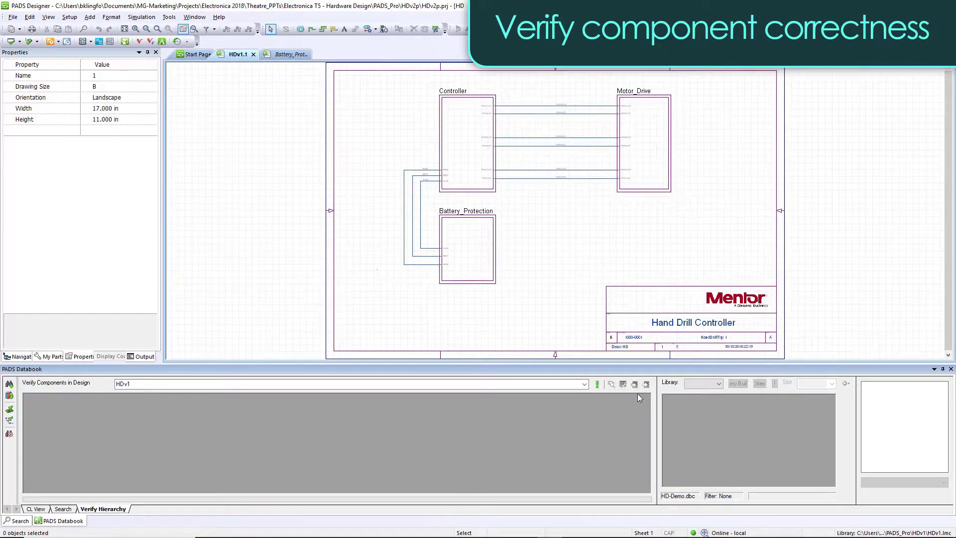
pyautogui.click(598, 385)
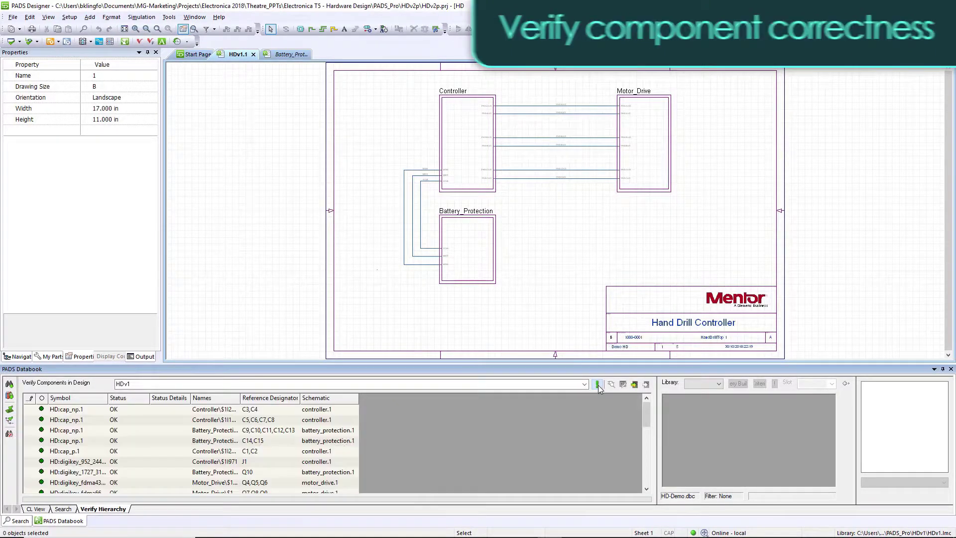
pyautogui.click(43, 399)
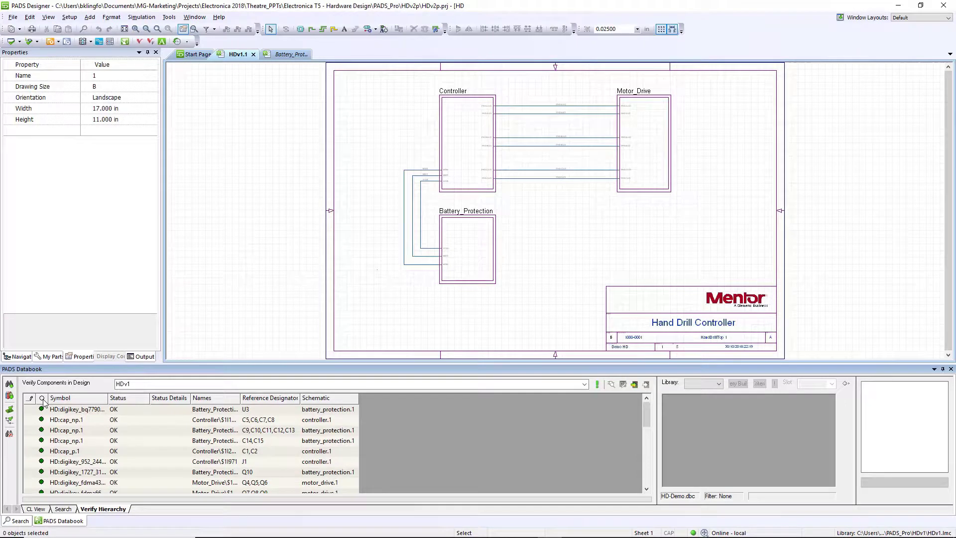
pyautogui.click(43, 400)
# Locate the mismatched resistor R13 on the Battery_Protection schematic and review its resistance and value properties.
pyautogui.click(121, 413)
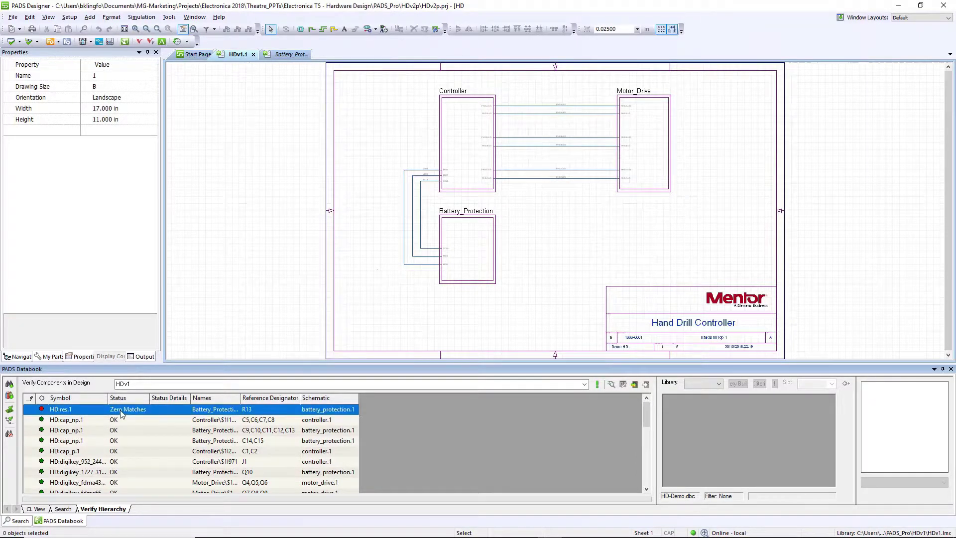
pyautogui.rightClick(121, 412)
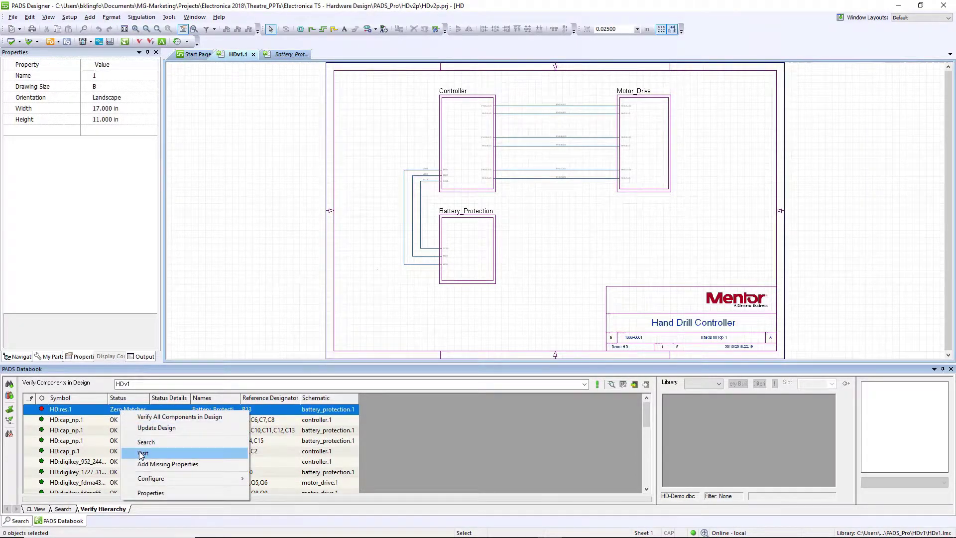
pyautogui.click(139, 451)
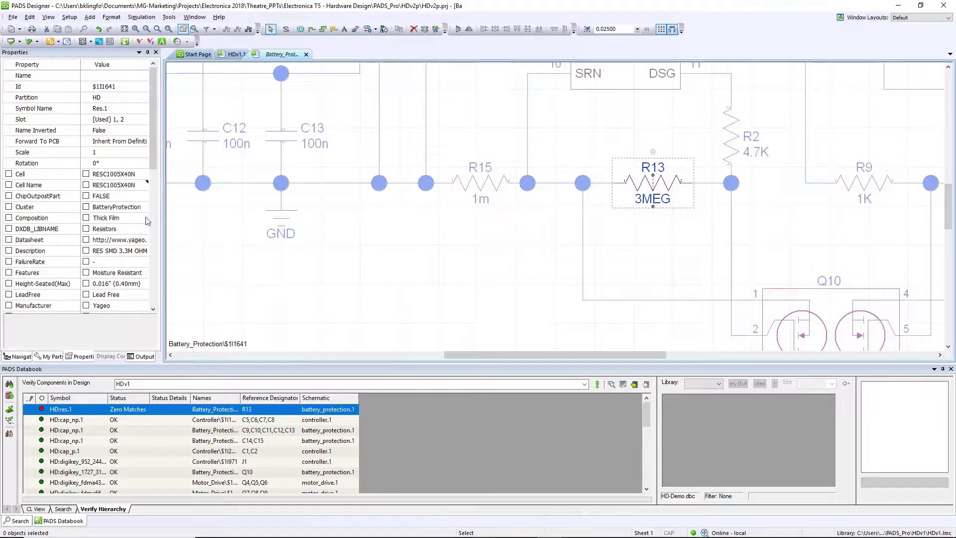
pyautogui.moveTo(156, 169); pyautogui.dragTo(156, 301)
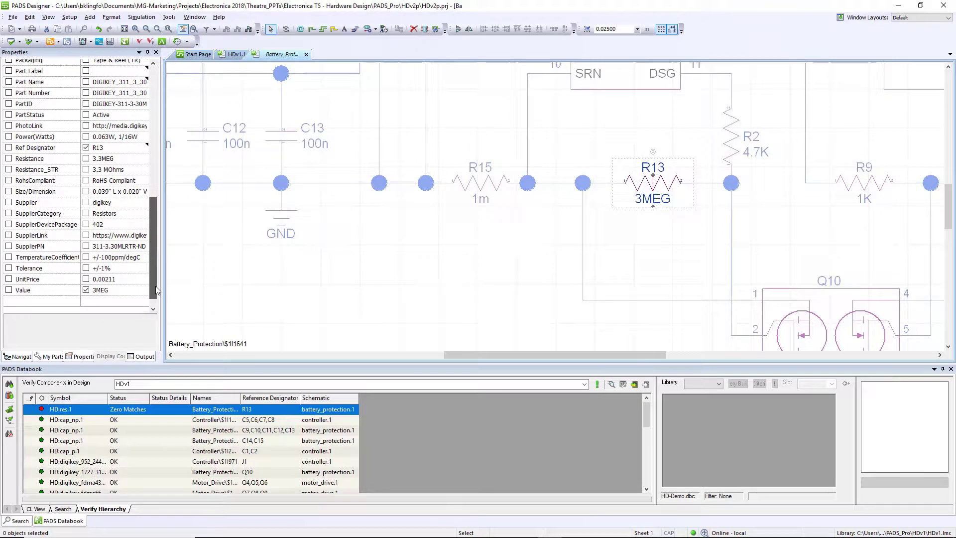
# Search the library for R13's part and remove the mismatched Value condition from the search.
pyautogui.rightClick(120, 413)
pyautogui.click(140, 443)
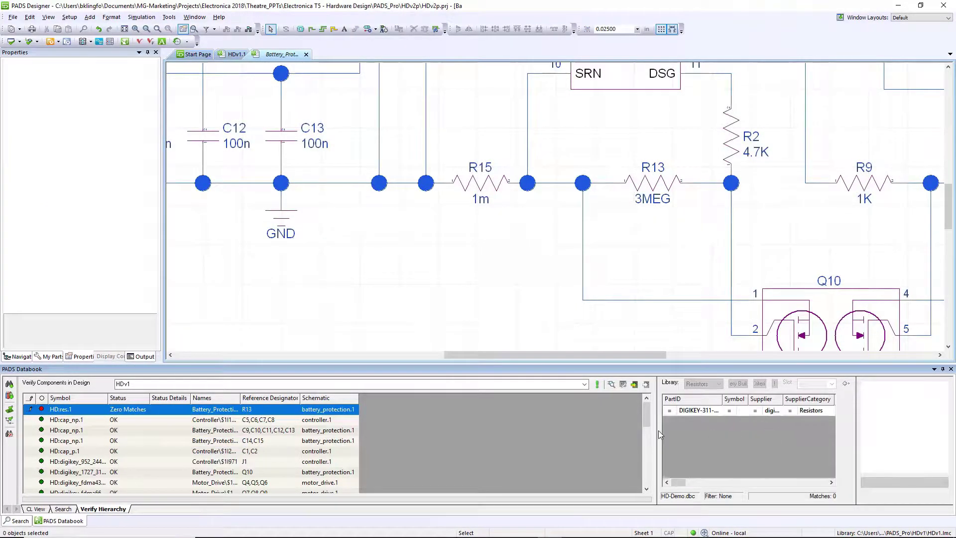
pyautogui.moveTo(656, 428); pyautogui.dragTo(326, 431)
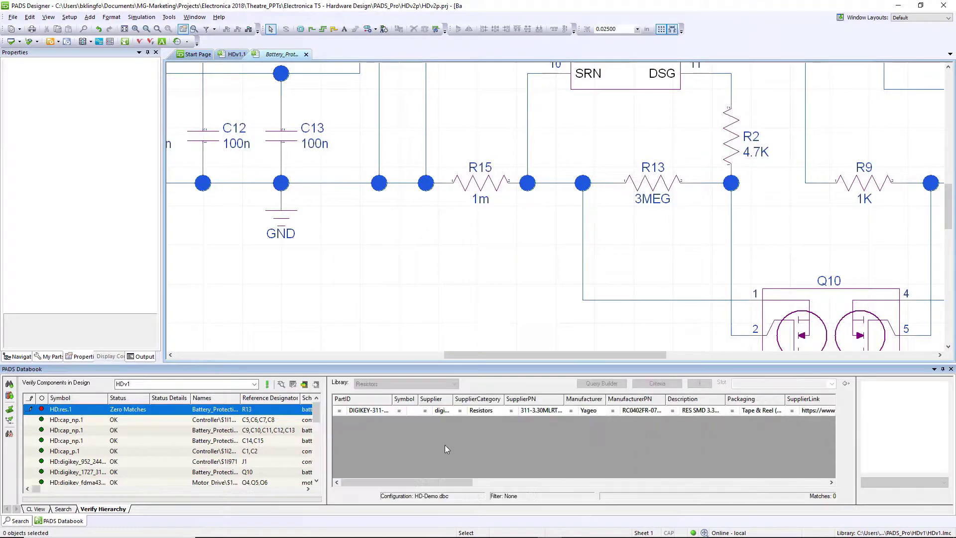
pyautogui.moveTo(439, 485); pyautogui.dragTo(563, 485)
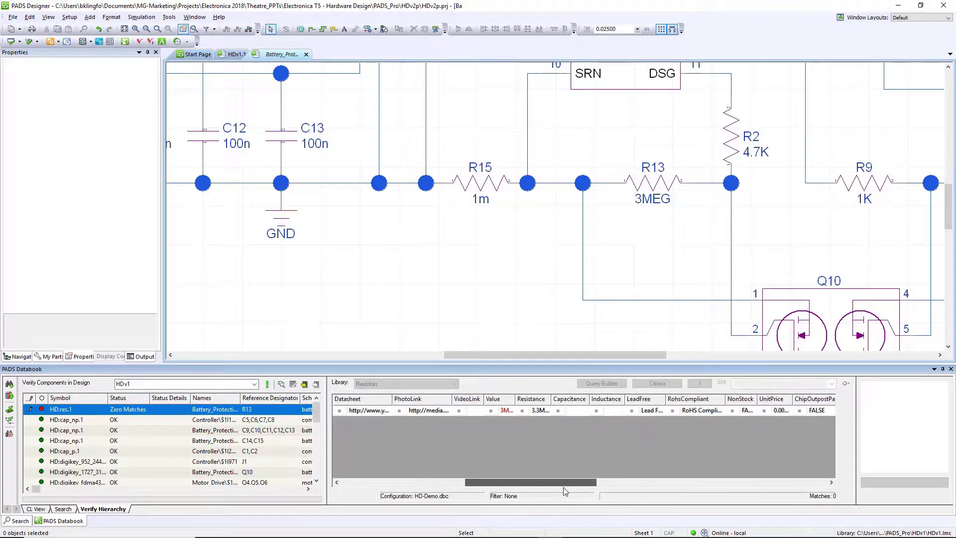
pyautogui.rightClick(505, 411)
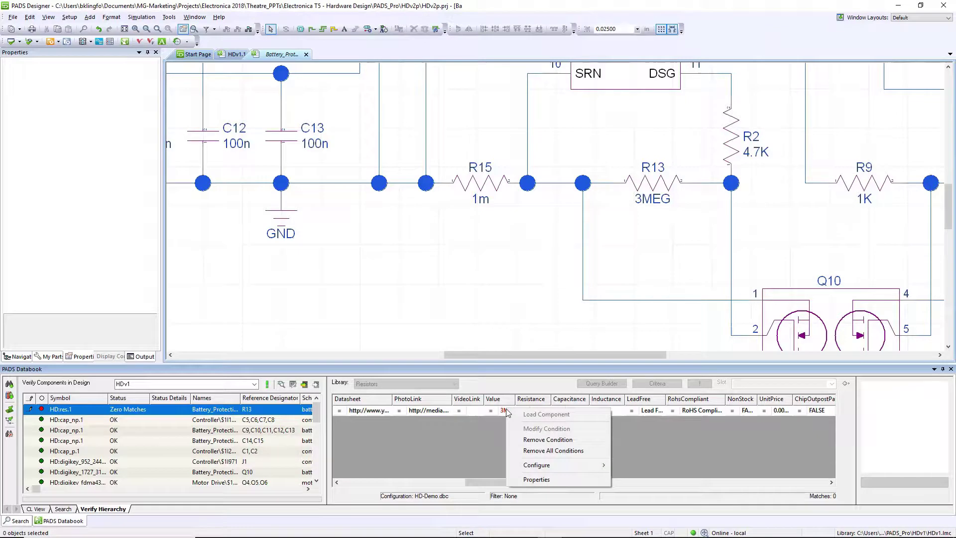
pyautogui.click(524, 440)
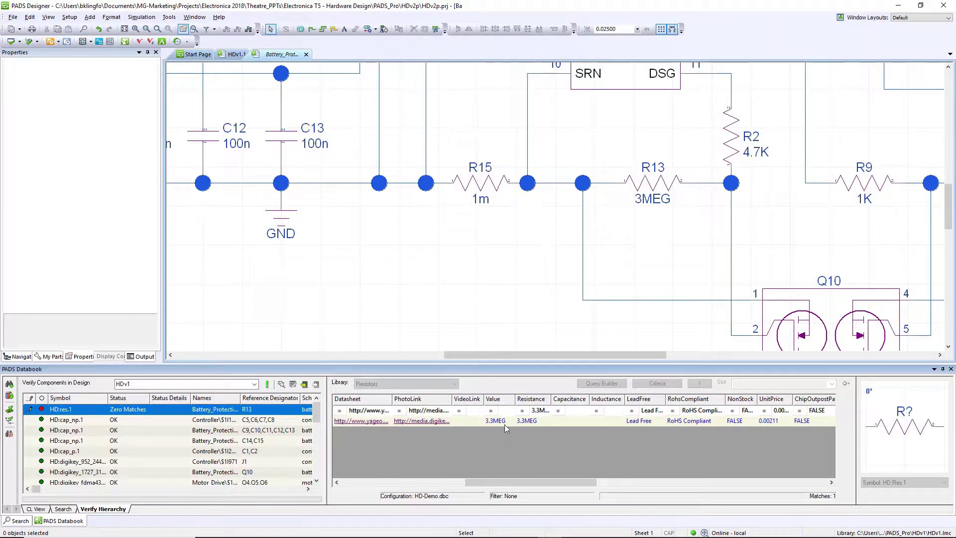
# Assign the matching 3.3MEG library part to R13 and update the design with it.
pyautogui.click(685, 420)
pyautogui.click(846, 383)
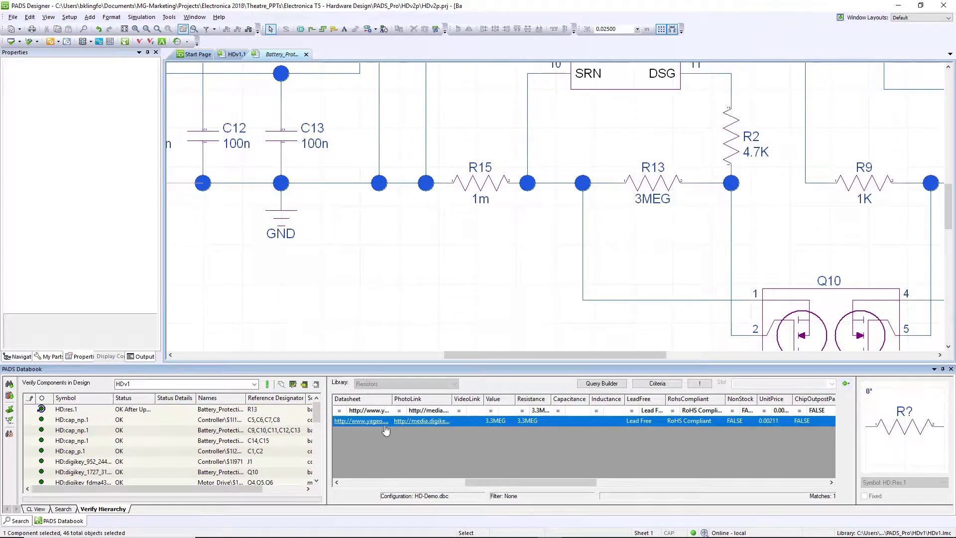
pyautogui.click(293, 385)
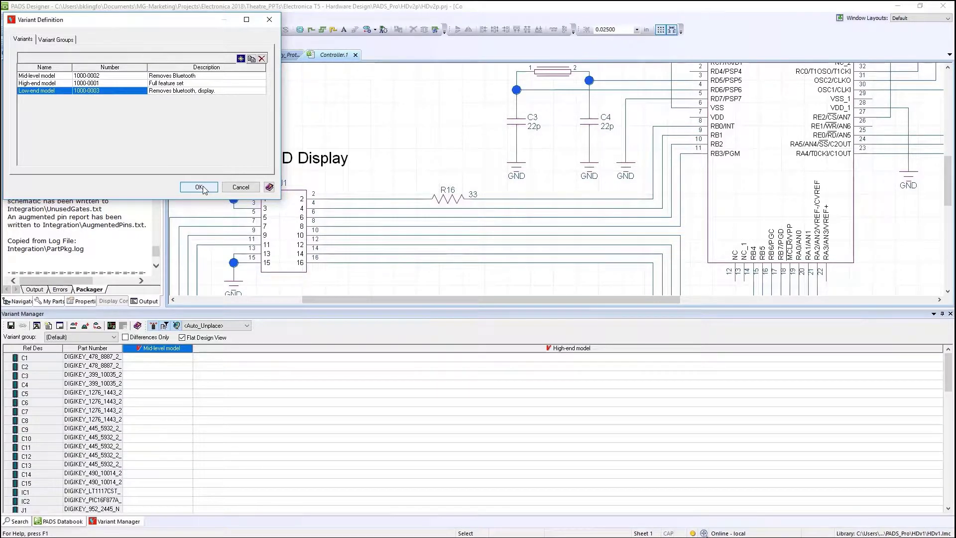
# Confirm the definition of the Low-end model variant, number 1000-0003, and mark connector J1 as Unplaced in it.
pyautogui.click(199, 188)
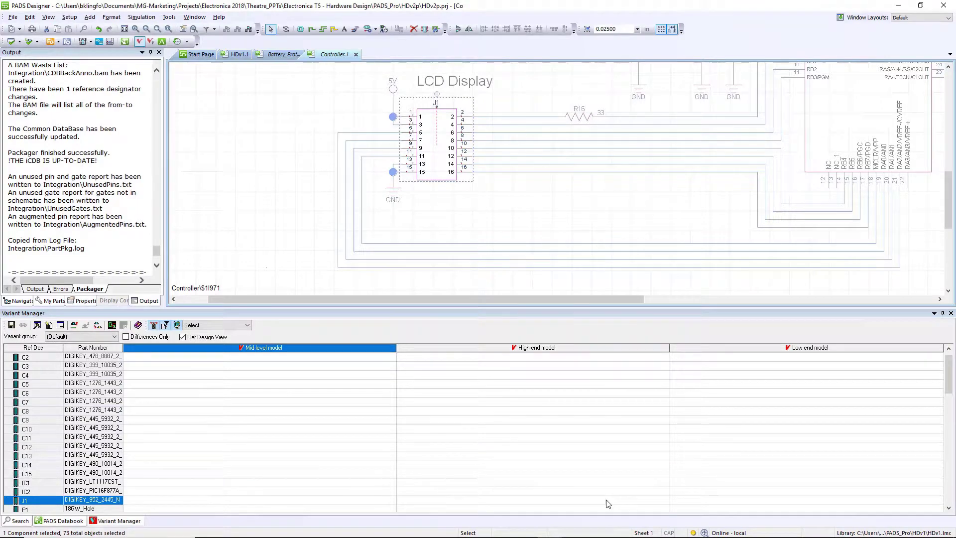
pyautogui.click(693, 500)
pyautogui.rightClick(692, 501)
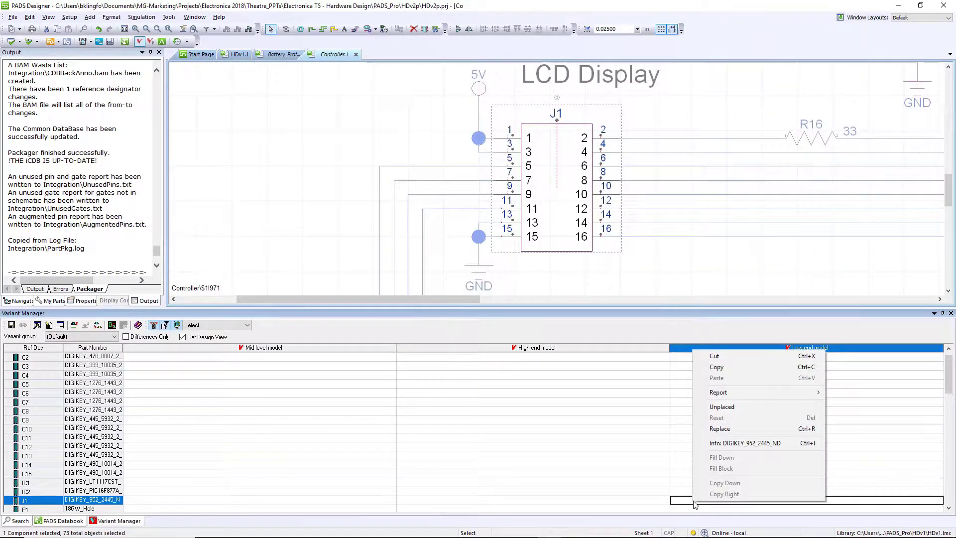
pyautogui.click(718, 408)
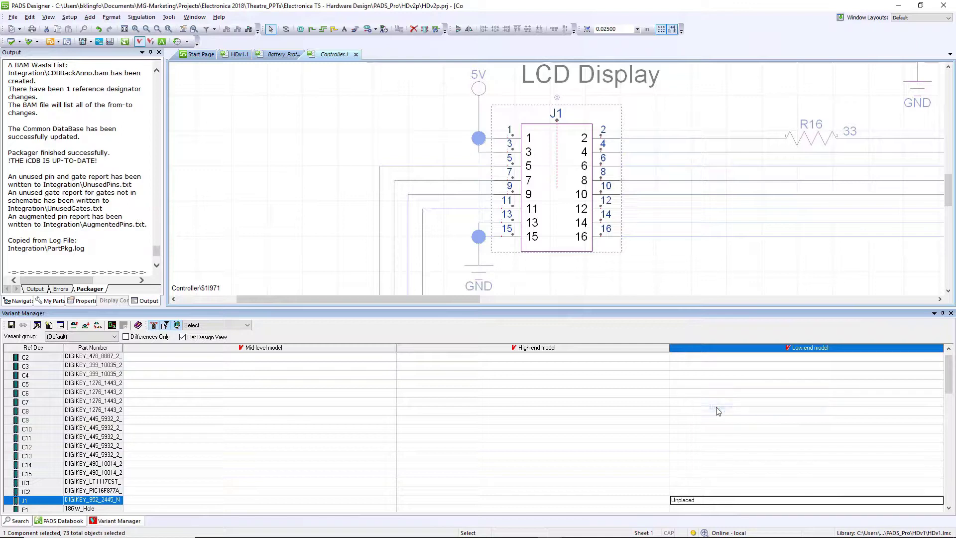
# Create the variant schematic for the Low-end model and check the LCD display connector J1 in it.
pyautogui.scroll(-2, 710, 416)
pyautogui.click(510, 282)
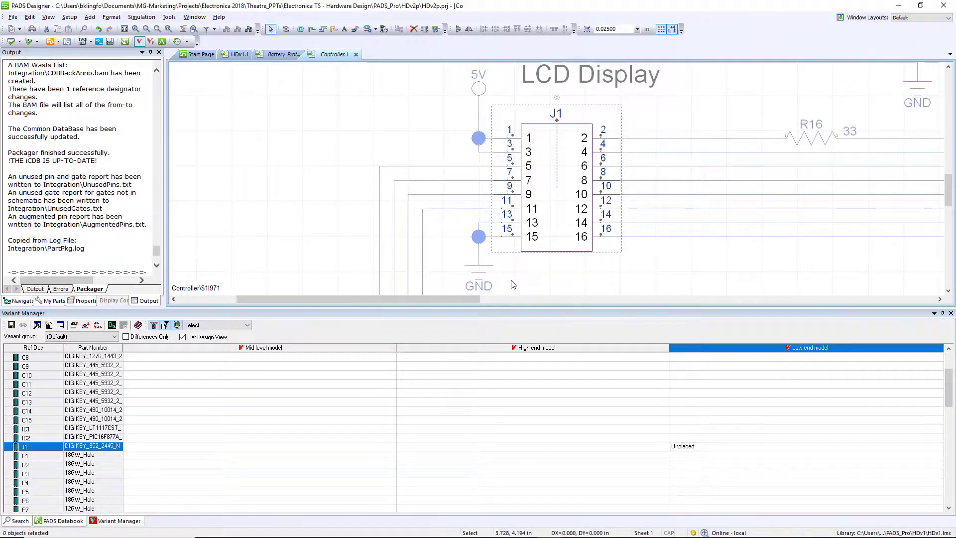
pyautogui.click(112, 325)
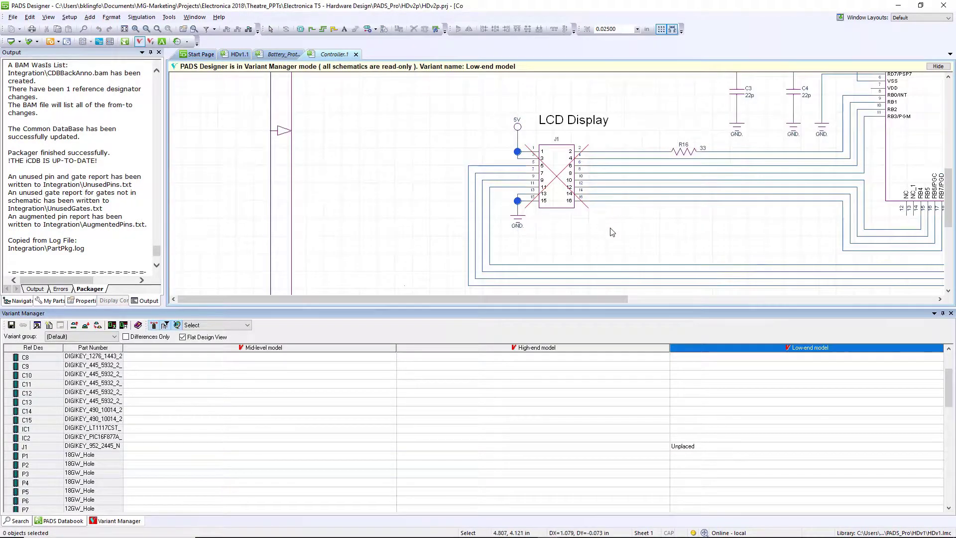
pyautogui.click(439, 198)
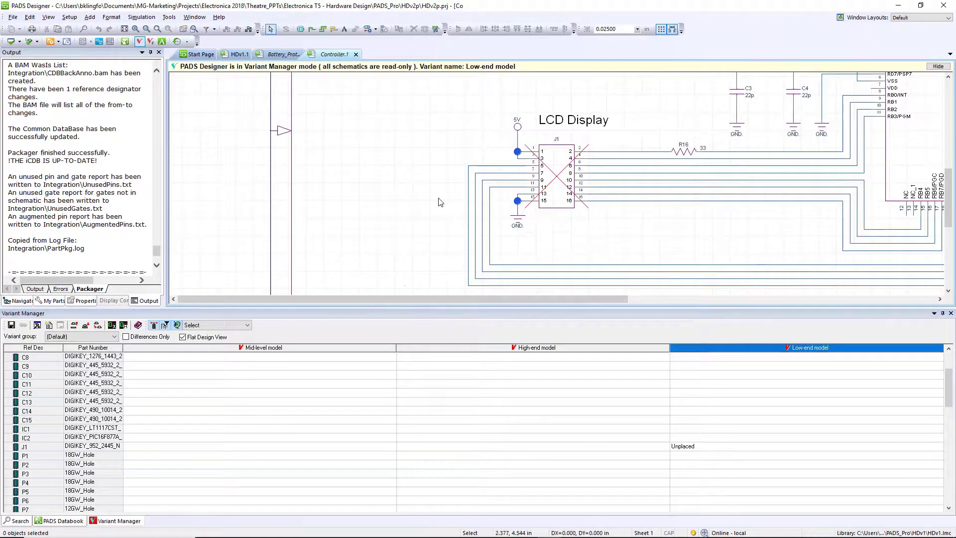
# Export block HDv1 to the black-and-white PDF HandDril-Basic-1000-0003l.pdf, with the PDF reader set to start after generation.
pyautogui.click(12, 17)
pyautogui.moveTo(48, 145)
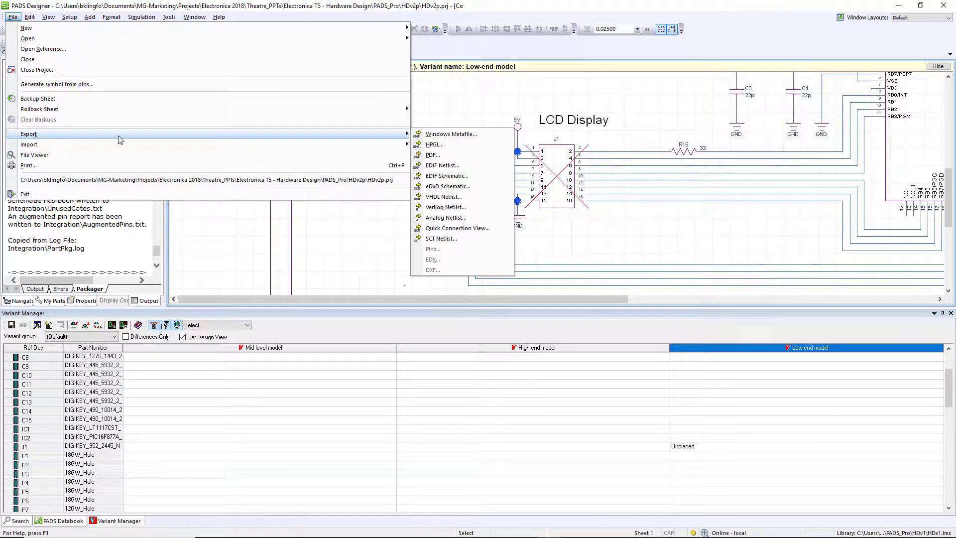
pyautogui.click(427, 156)
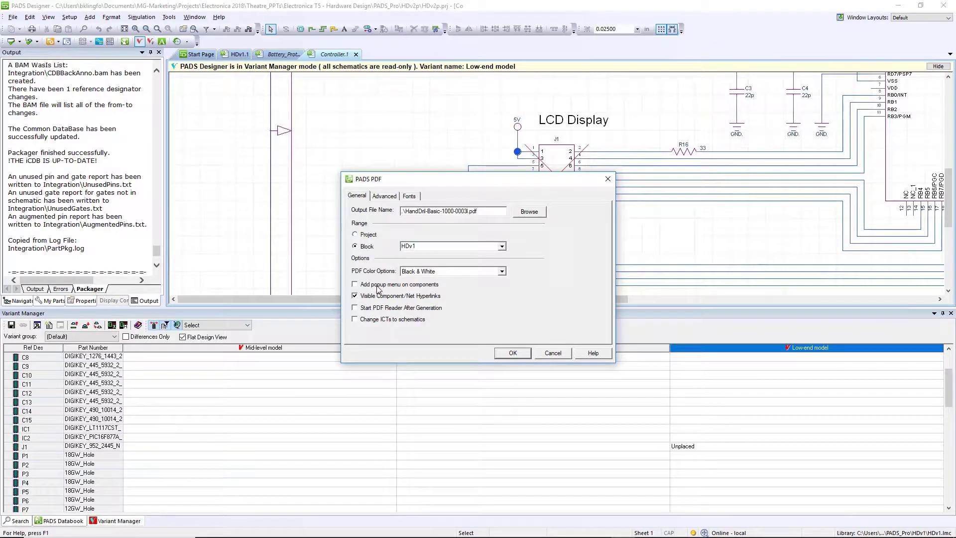
pyautogui.click(392, 307)
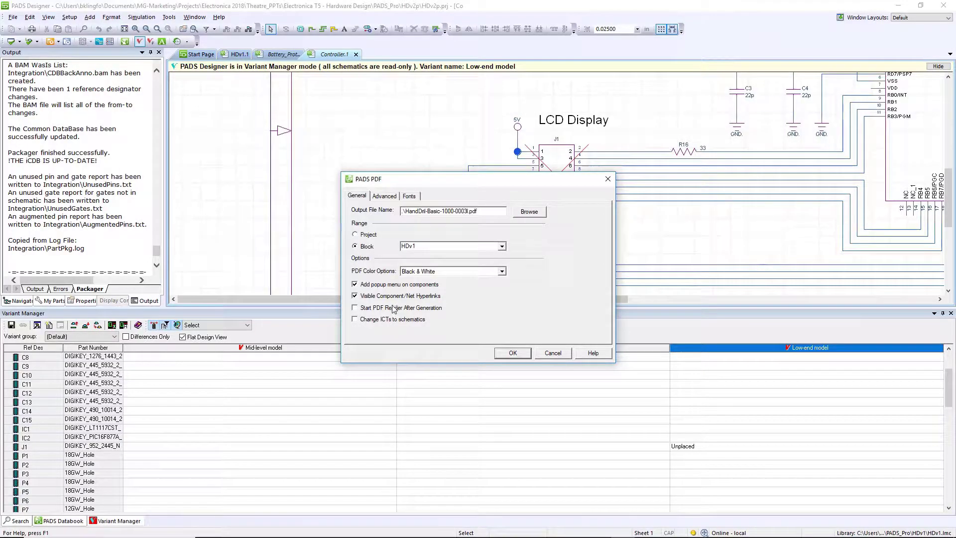
pyautogui.click(500, 352)
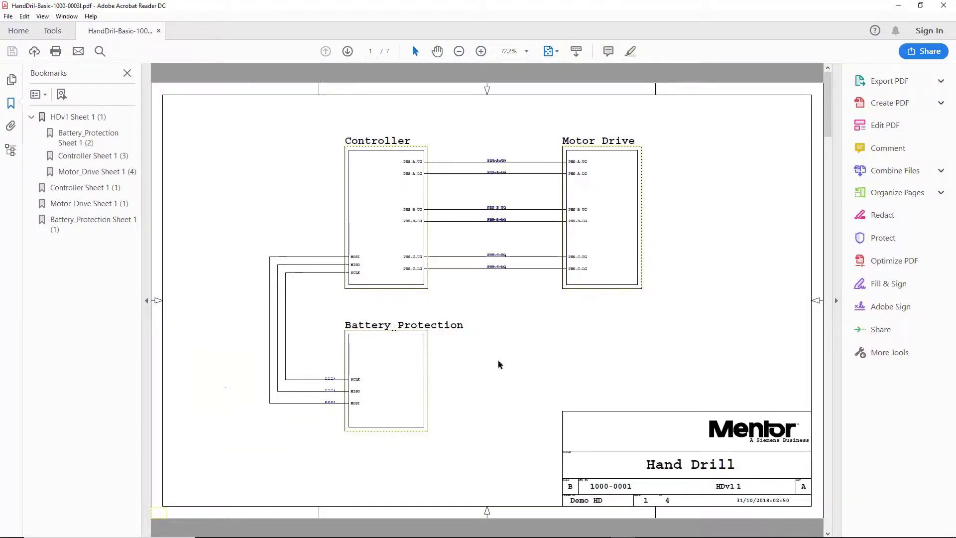
# In the exported PDF, go into the Controller block's schematic, inspect the properties of IC1, and close the document.
pyautogui.rightClick(385, 232)
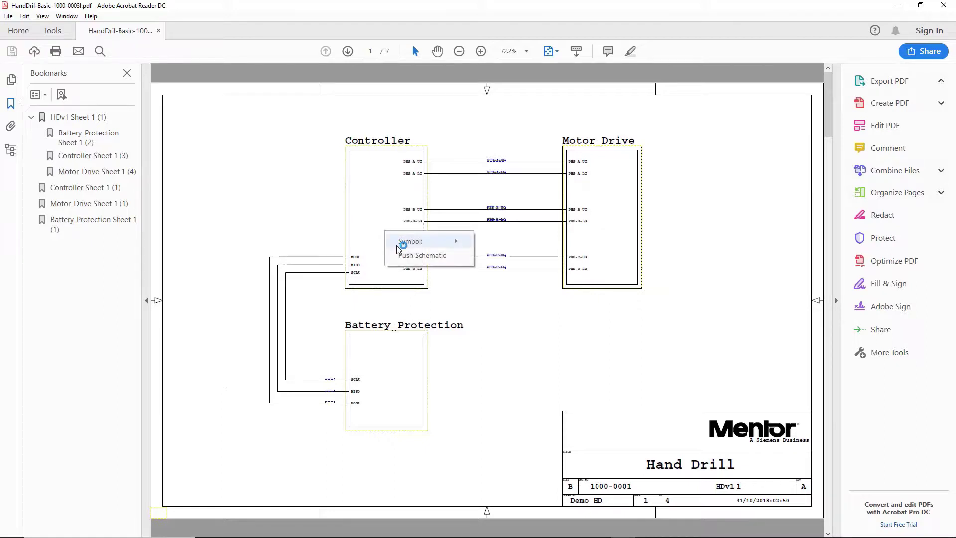
pyautogui.click(405, 255)
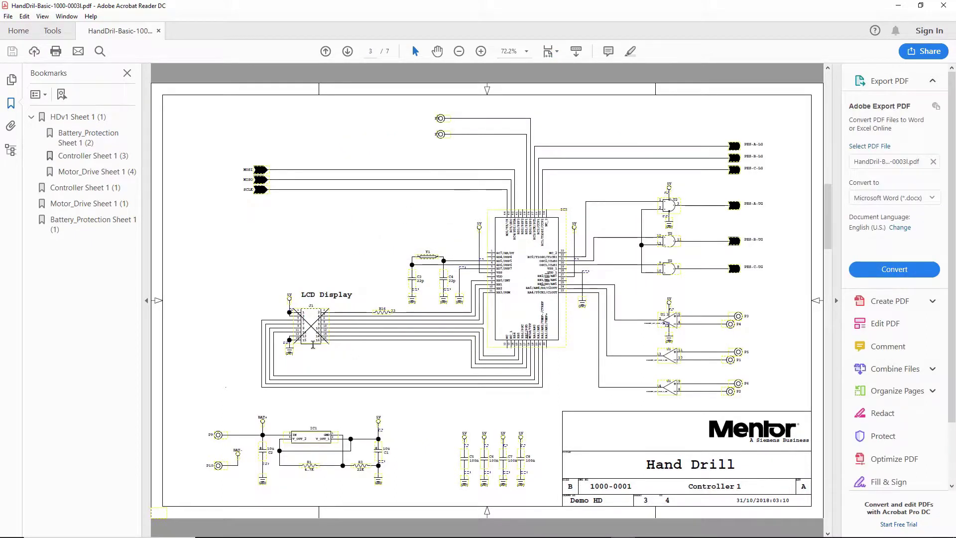
pyautogui.click(315, 441)
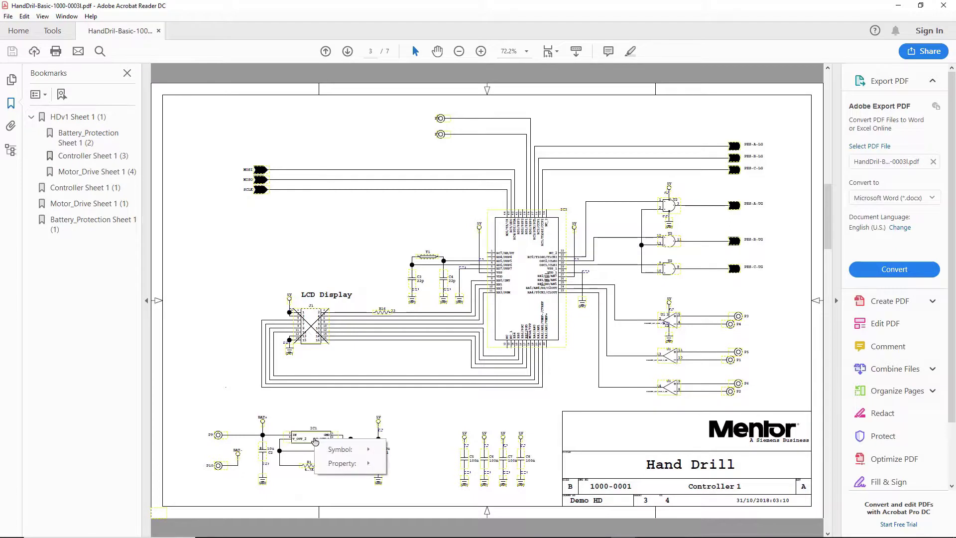
pyautogui.moveTo(341, 466)
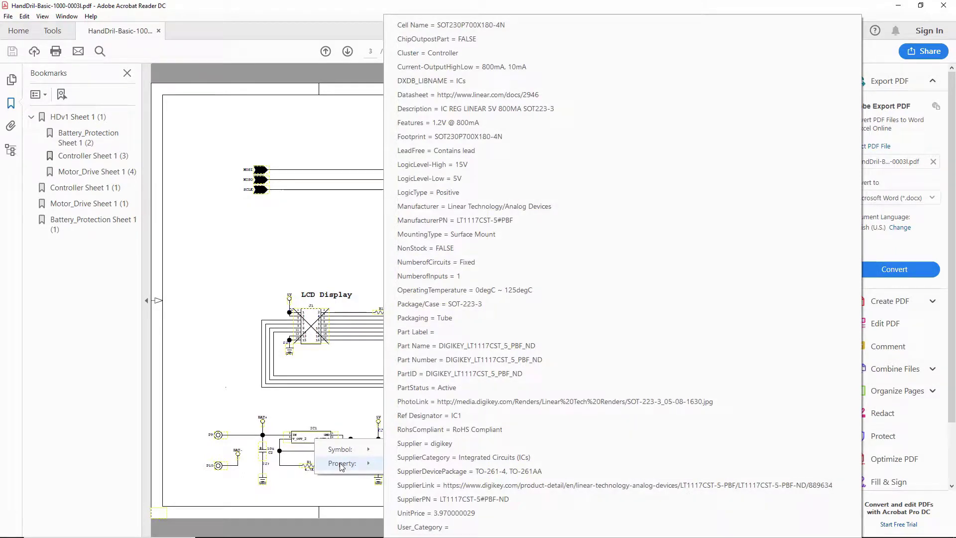
pyautogui.click(347, 410)
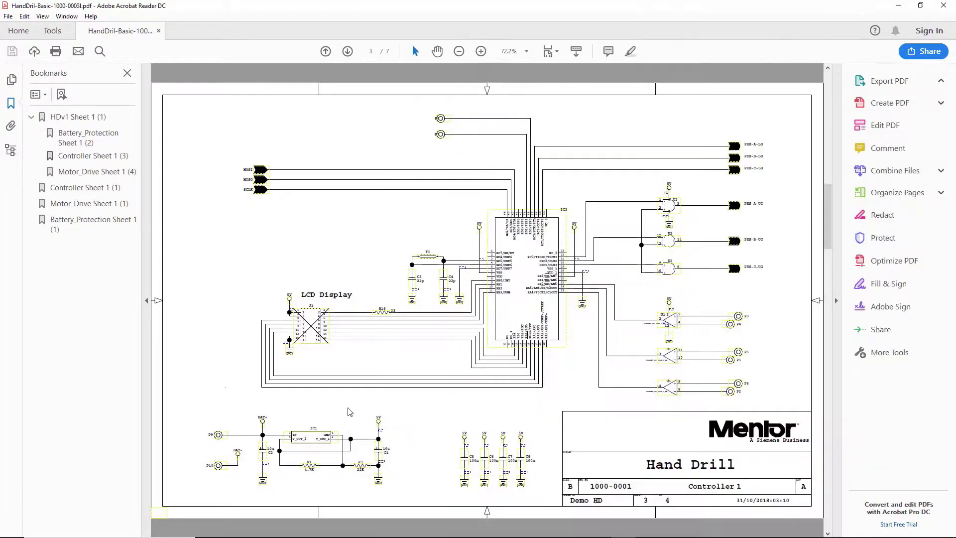
pyautogui.click(944, 6)
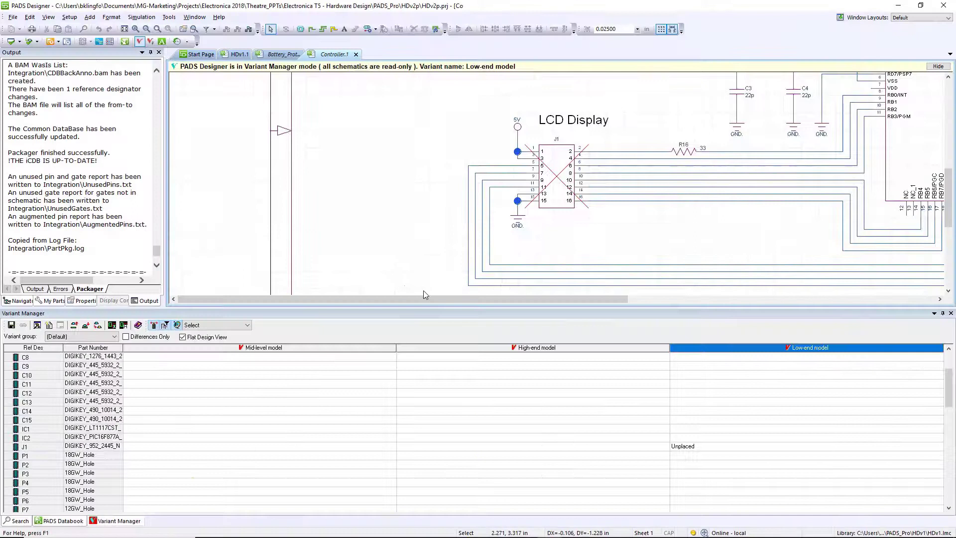
# Leave the variant schematic view and generate Microsoft Excel part-list BOM reports for the master and the Mid-level, High-end and Low-end models.
pyautogui.click(124, 326)
pyautogui.rightClick(275, 421)
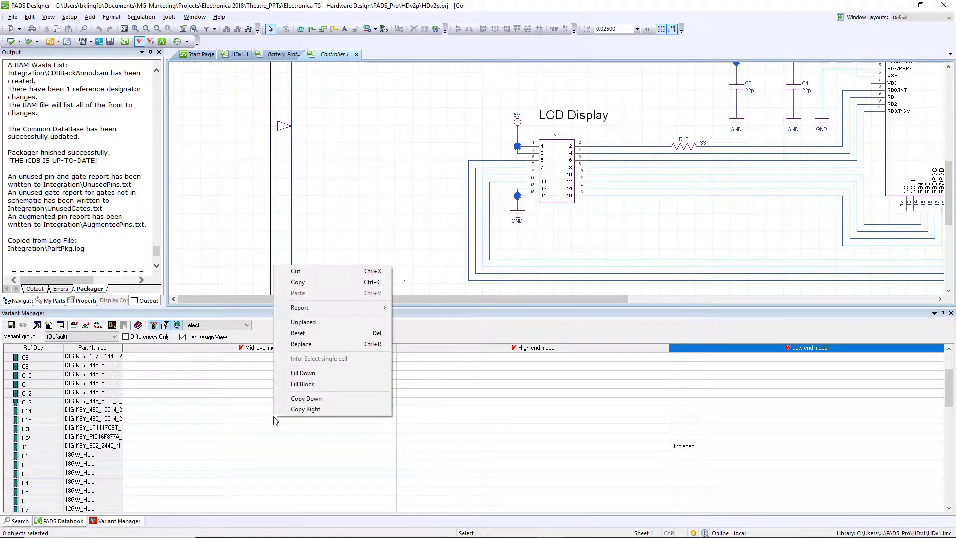
pyautogui.moveTo(307, 309)
pyautogui.click(421, 354)
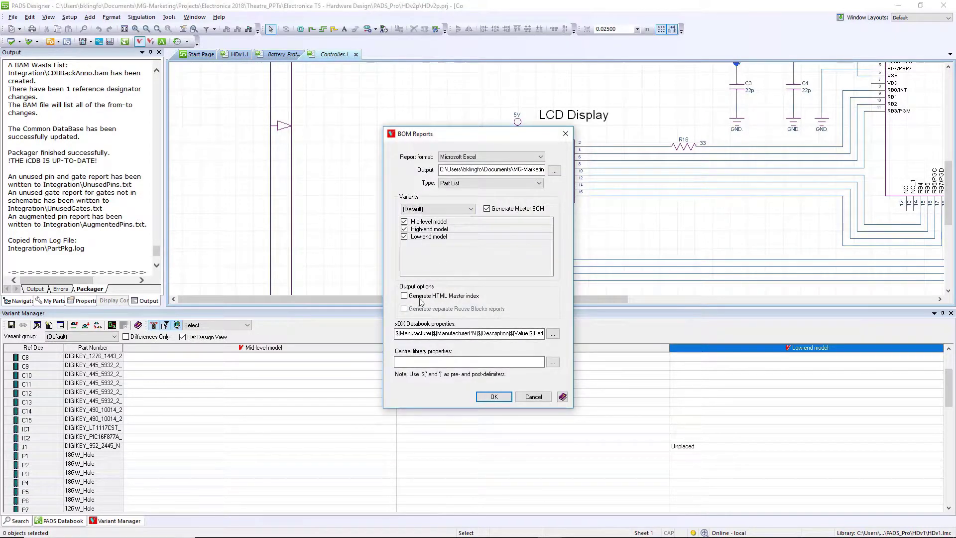
pyautogui.click(494, 397)
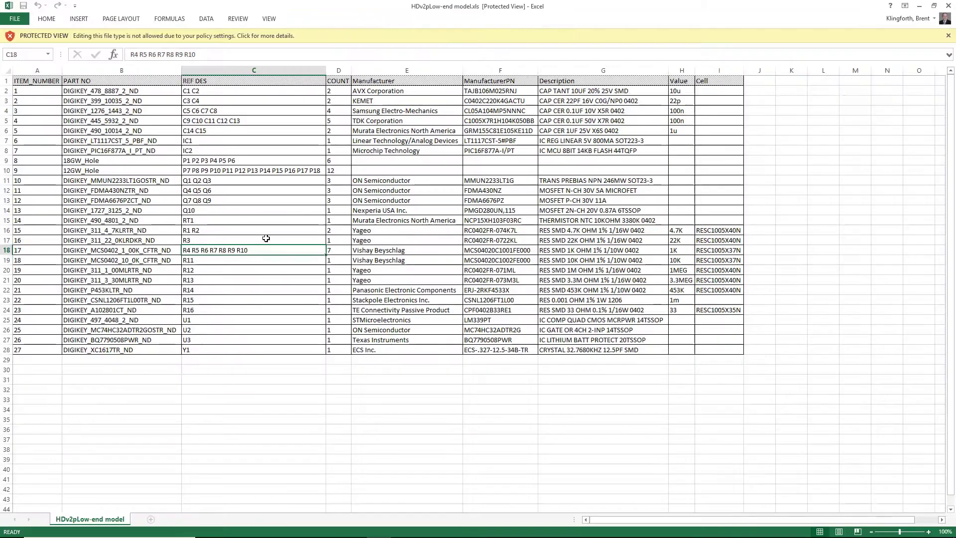
# Review the reference designators listed in the Low-end model BOM spreadsheet.
pyautogui.moveTo(230, 94); pyautogui.dragTo(251, 349)
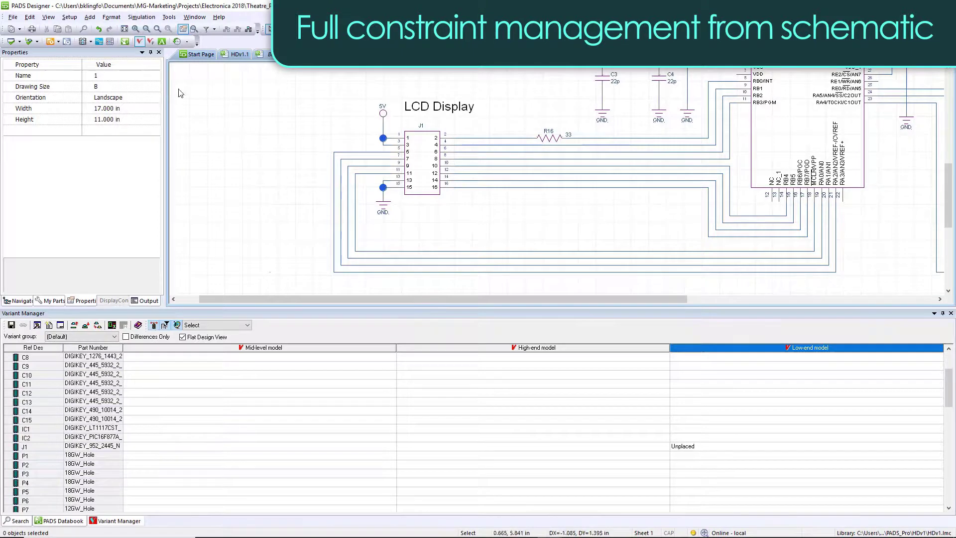
# Open Constraint Manager from PADS Designer and create a net class named PWR.
pyautogui.click(51, 42)
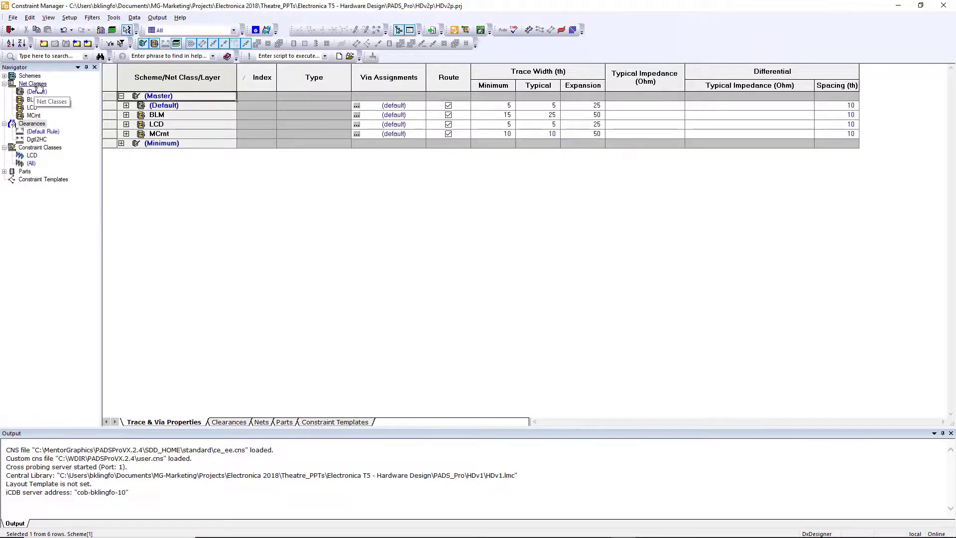
pyautogui.rightClick(32, 84)
pyautogui.click(60, 114)
pyautogui.click(32, 124)
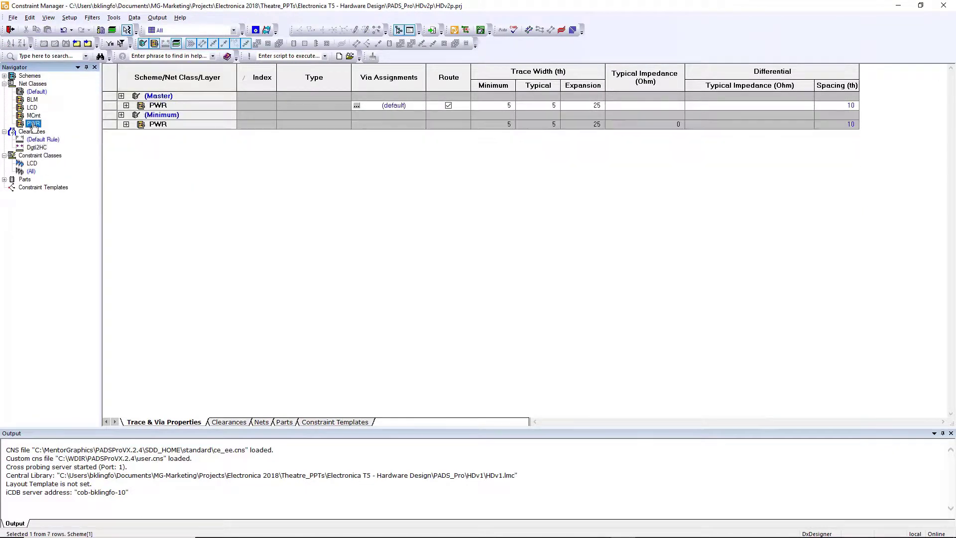
# Assign the physical nets 5V, BAT+, BAT- and GND from the (Default) net class to PWR.
pyautogui.rightClick(31, 123)
pyautogui.click(57, 202)
pyautogui.scroll(-10, 459, 263)
pyautogui.click(459, 208)
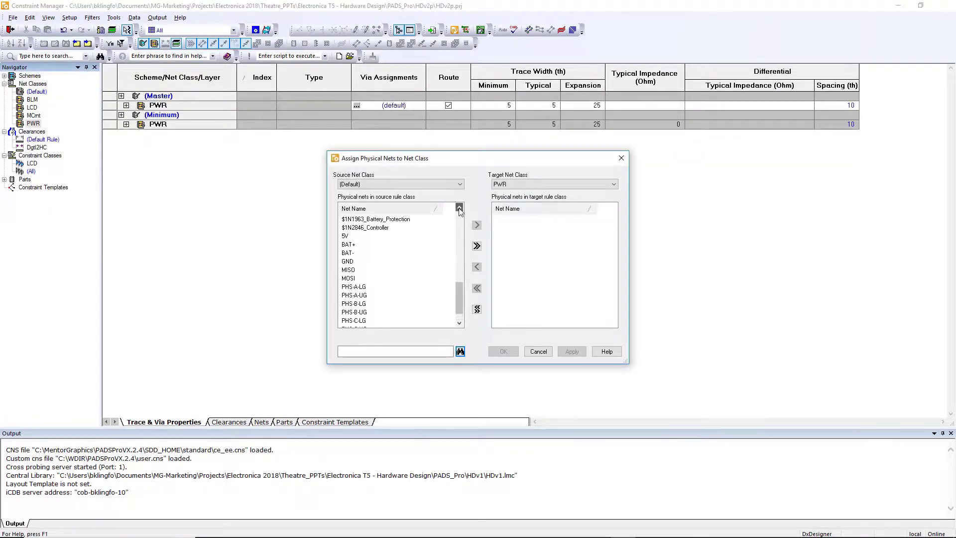
pyautogui.click(356, 237)
pyautogui.keyDown('shift'); pyautogui.click(356, 263); pyautogui.keyUp('shift')
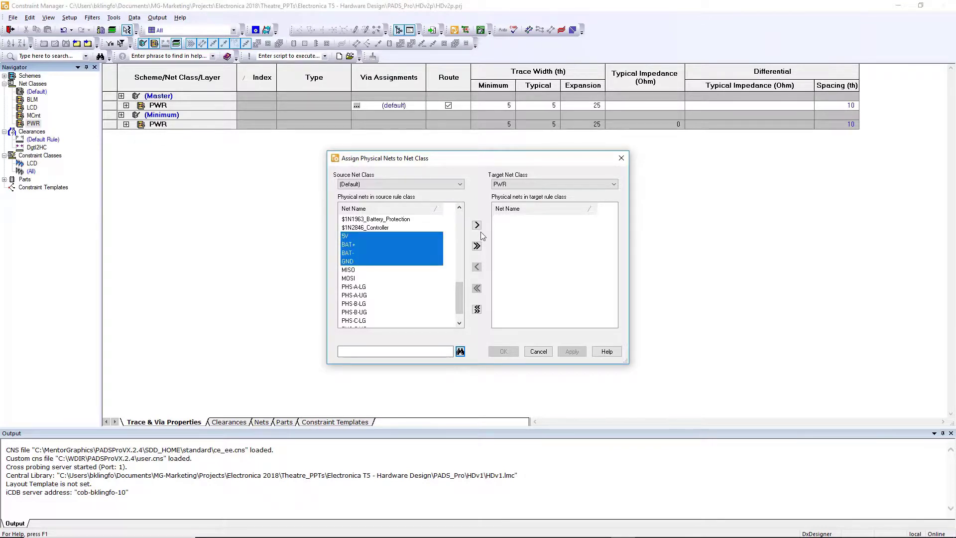
pyautogui.click(477, 227)
pyautogui.click(504, 352)
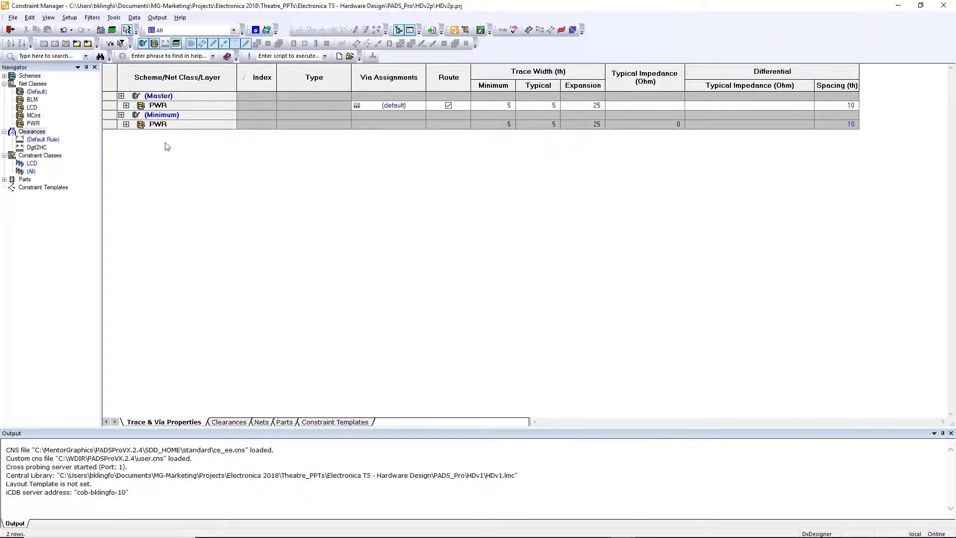
# Expand the master scheme's PWR net class to show its layers and set its expansion trace width to 50 th.
pyautogui.click(126, 106)
pyautogui.click(584, 106)
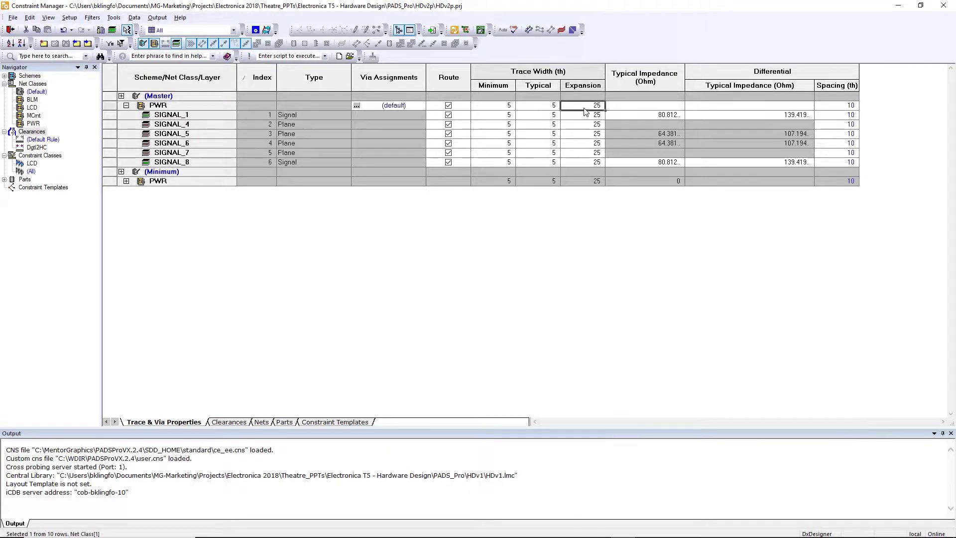
pyautogui.write('50')
pyautogui.press('Return')
pyautogui.click(537, 107)
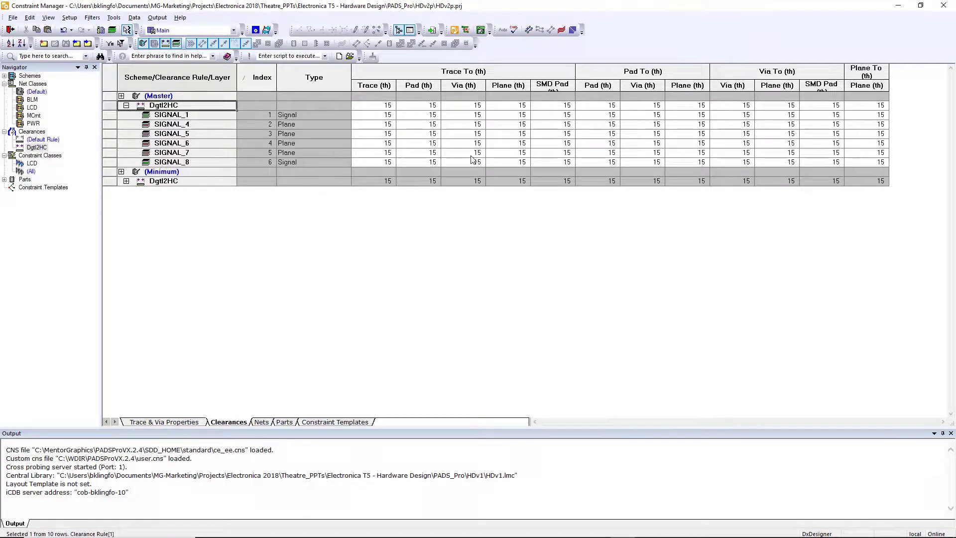
# In the Dgtl2HC clearance rule, set SIGNAL_4's trace-to-trace clearance to 20 th and fill it across all clearances for layers SIGNAL_4 to SIGNAL_7.
pyautogui.click(371, 125)
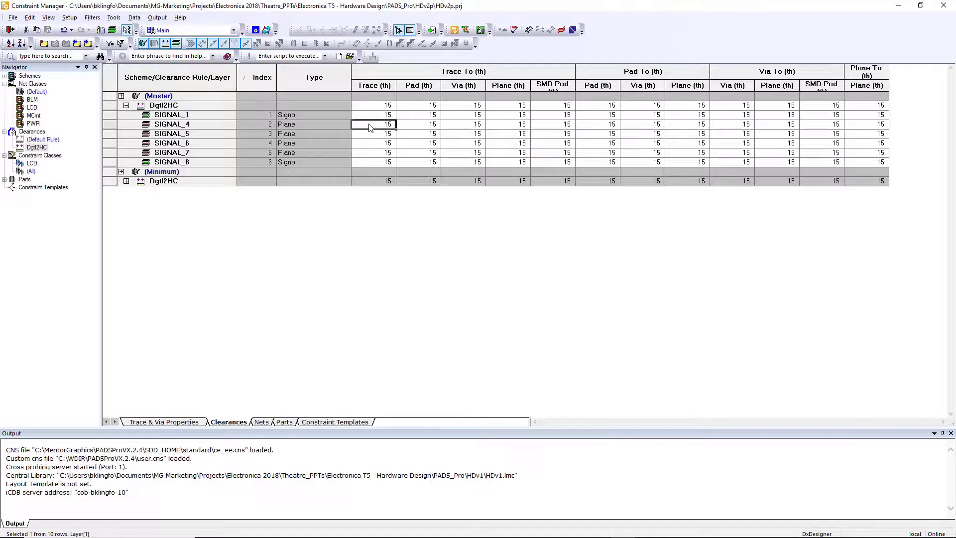
pyautogui.click(379, 134)
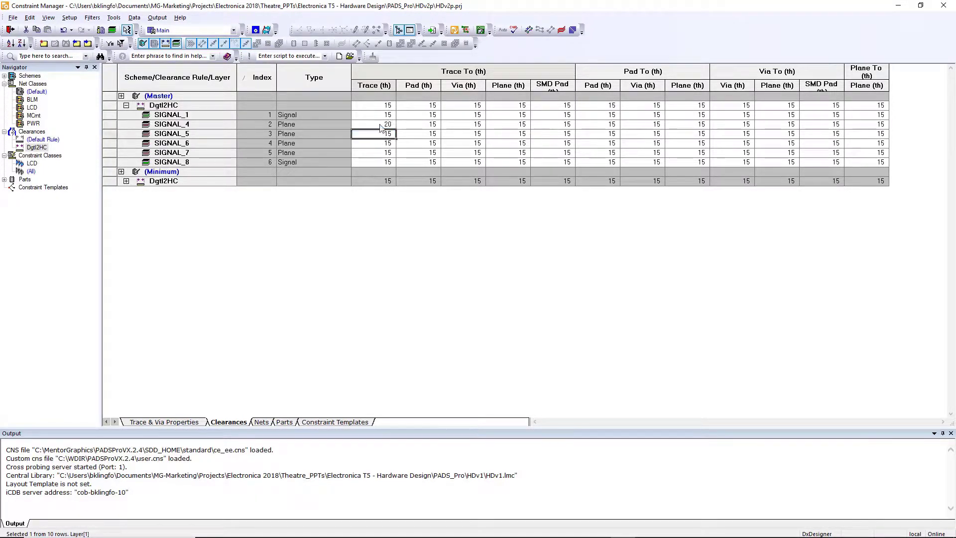
pyautogui.click(379, 124)
pyautogui.moveTo(396, 128)
pyautogui.mouseDown()
pyautogui.moveTo(886, 128)
pyautogui.moveTo(892, 156)
pyautogui.mouseUp()
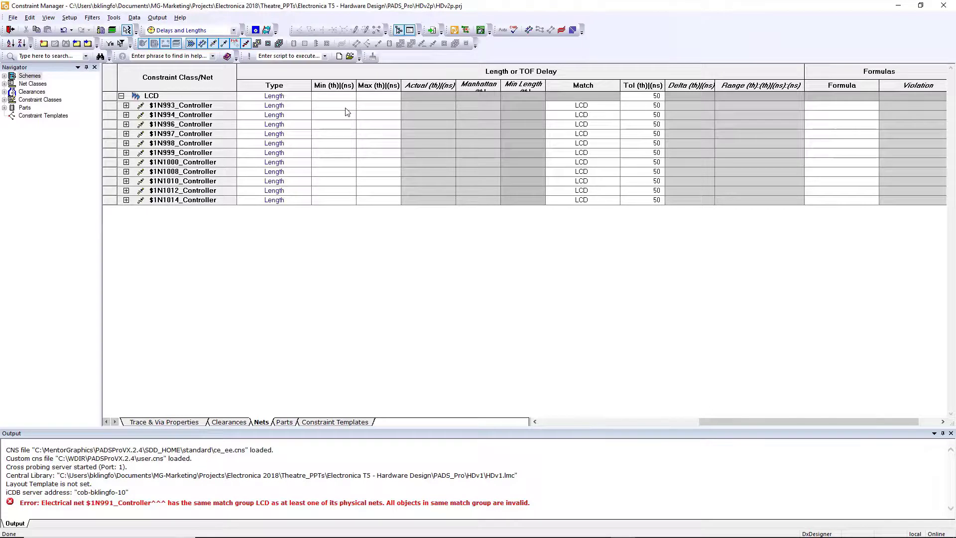
# Set net $1N993_Controller's minimum length to 1,000 th and maximum to 2,000 th, and copy both to every net in the LCD constraint class.
pyautogui.click(347, 108)
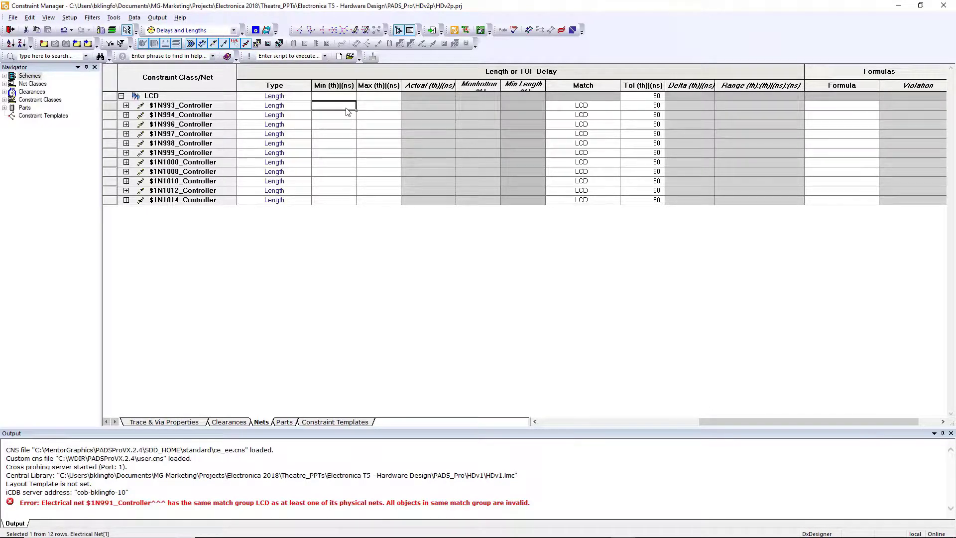
pyautogui.write('1,000')
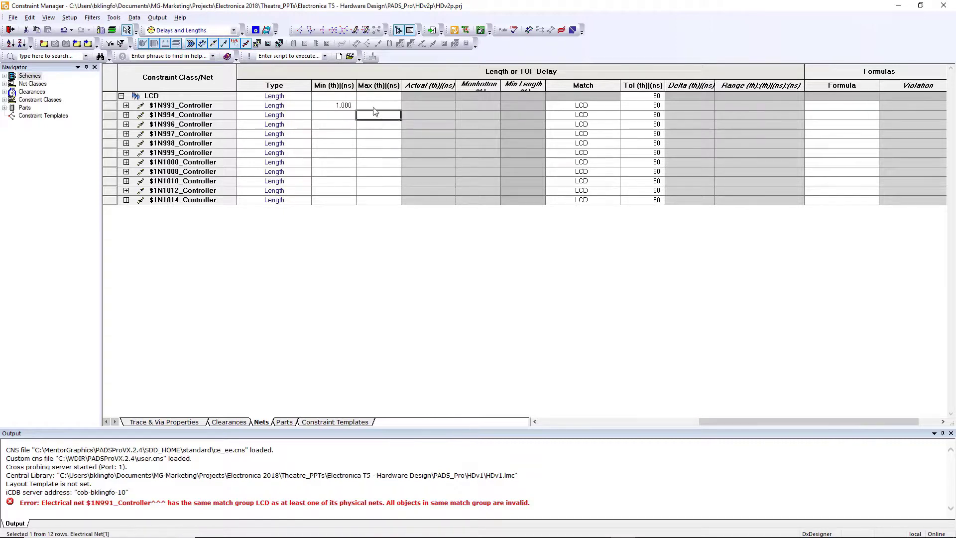
pyautogui.click(377, 109)
pyautogui.write('2,')
pyautogui.write('000')
pyautogui.click(376, 114)
pyautogui.moveTo(347, 107); pyautogui.dragTo(394, 233)
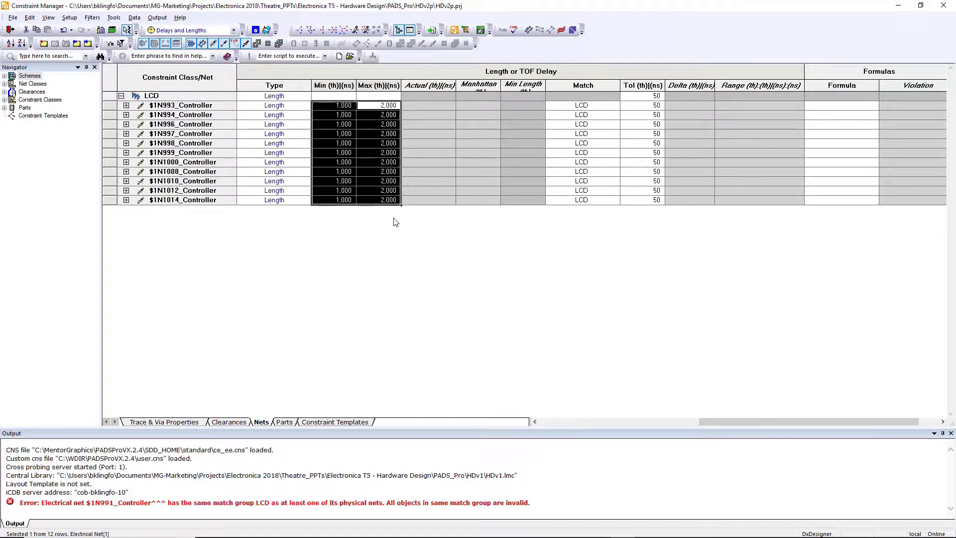
pyautogui.click(407, 180)
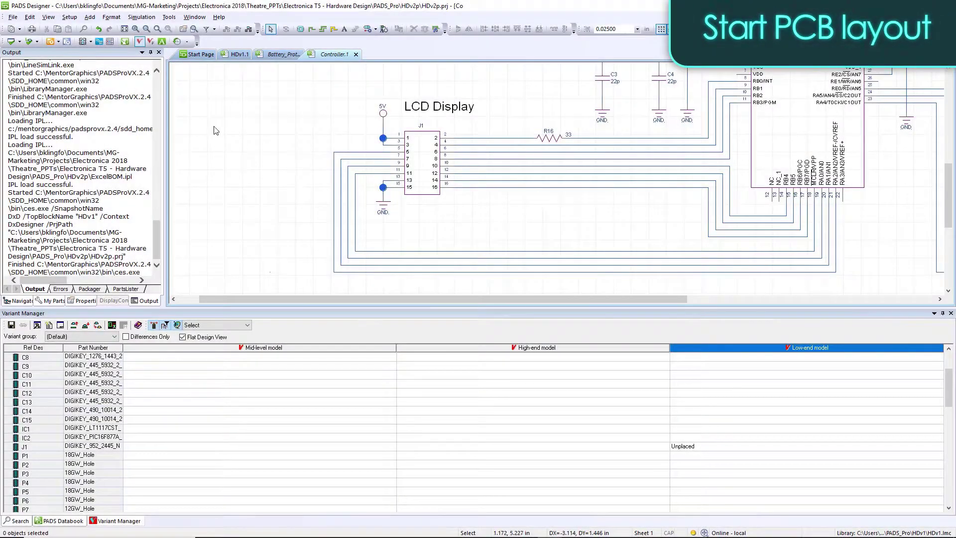
# Create a new PCB layout design from Template_6Layer_Formatted with PCB technology and dismiss the project integration settings.
pyautogui.click(101, 44)
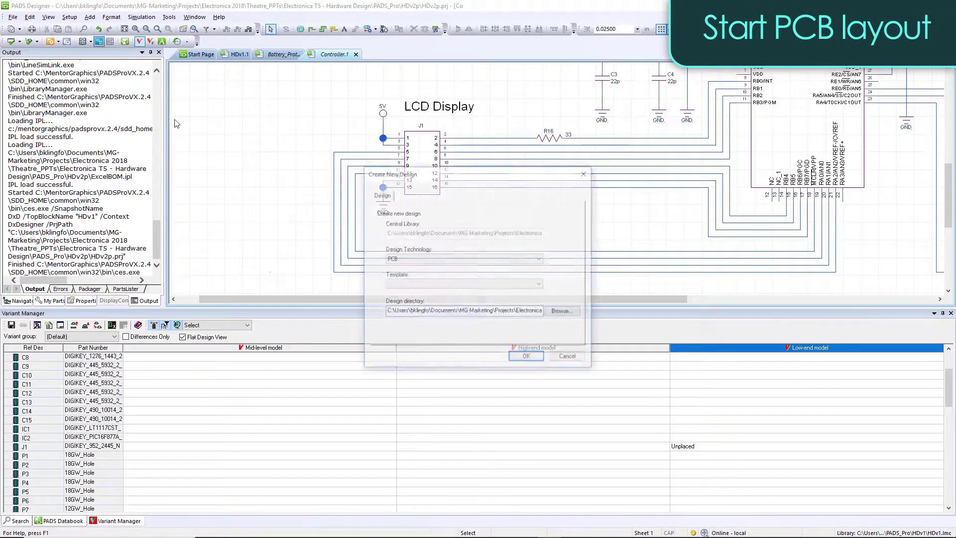
pyautogui.click(447, 257)
pyautogui.click(447, 267)
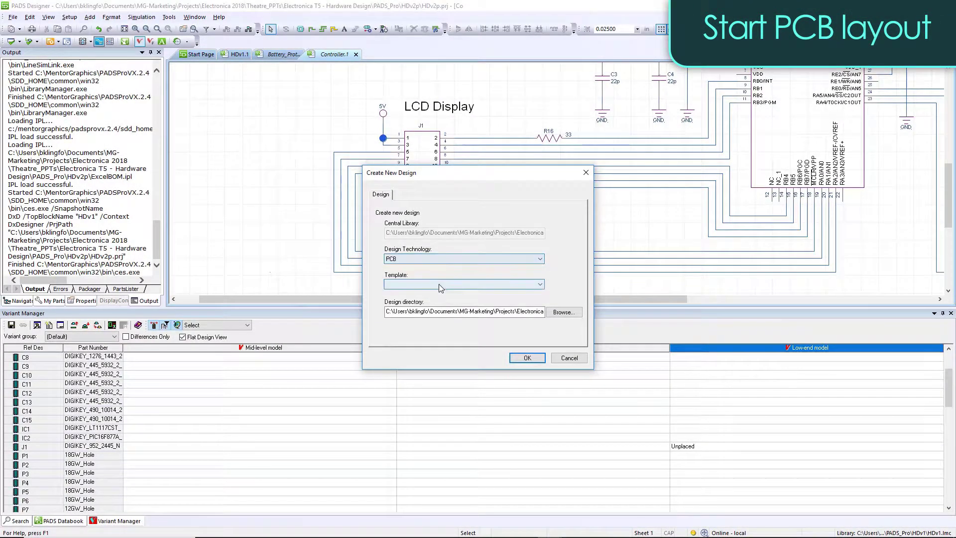
pyautogui.click(438, 283)
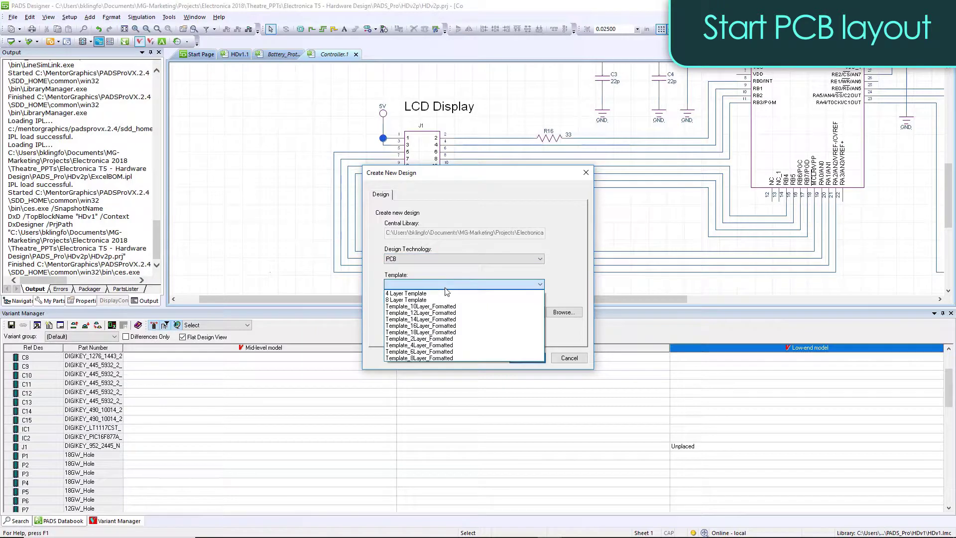
pyautogui.click(440, 351)
pyautogui.click(521, 358)
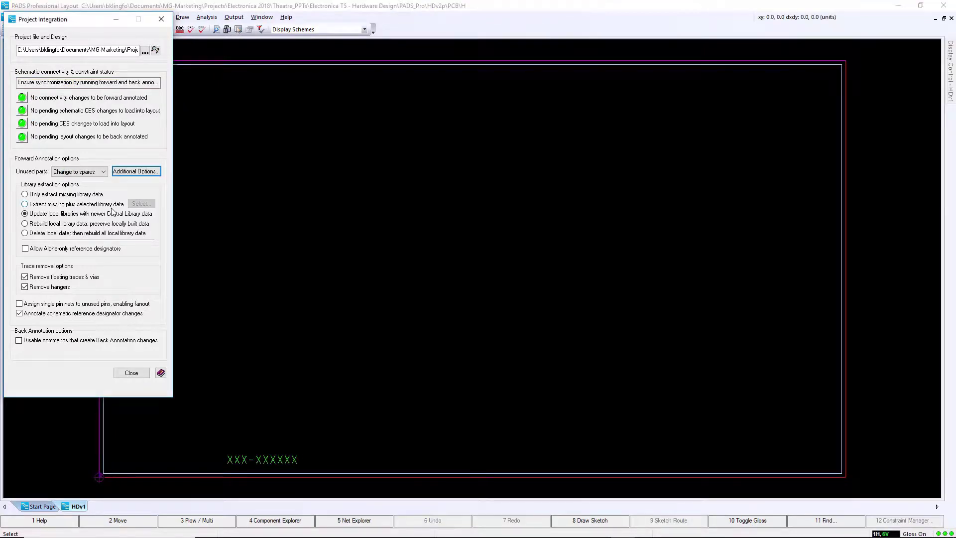
pyautogui.click(131, 373)
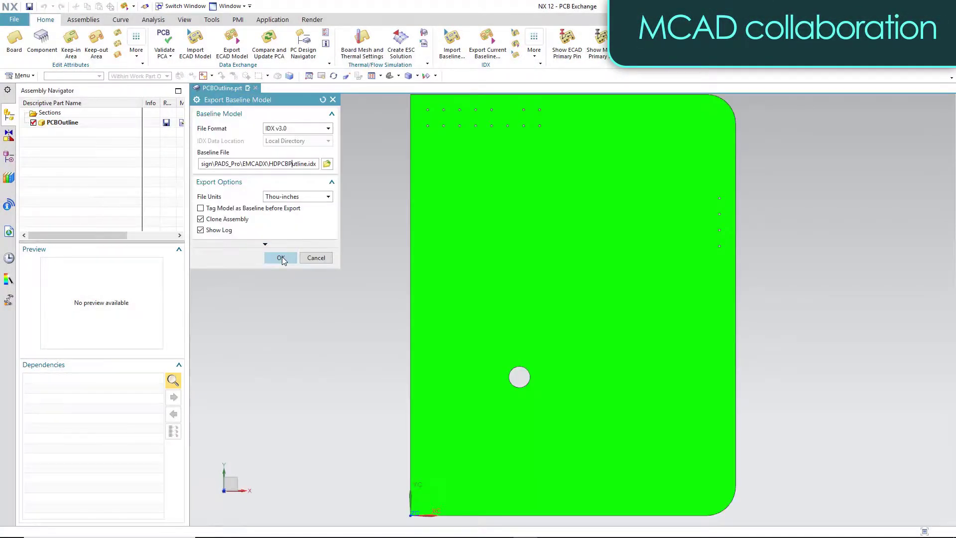
# In NX, export the board outline as IDX v3.0 baseline HDPCBPutline.idx in thou-inches, and apply it to the PADS layout with MCAD Collaborator.
pyautogui.click(281, 258)
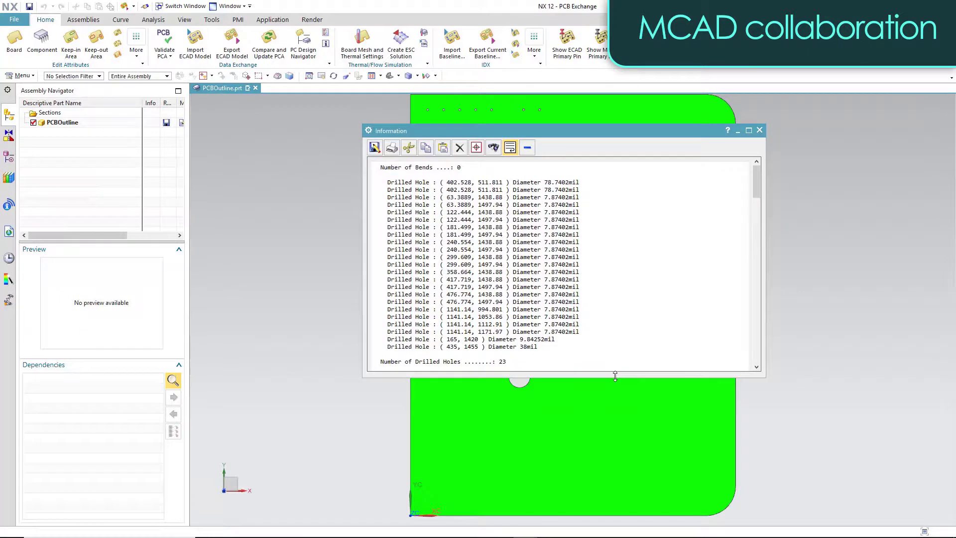
pyautogui.click(760, 130)
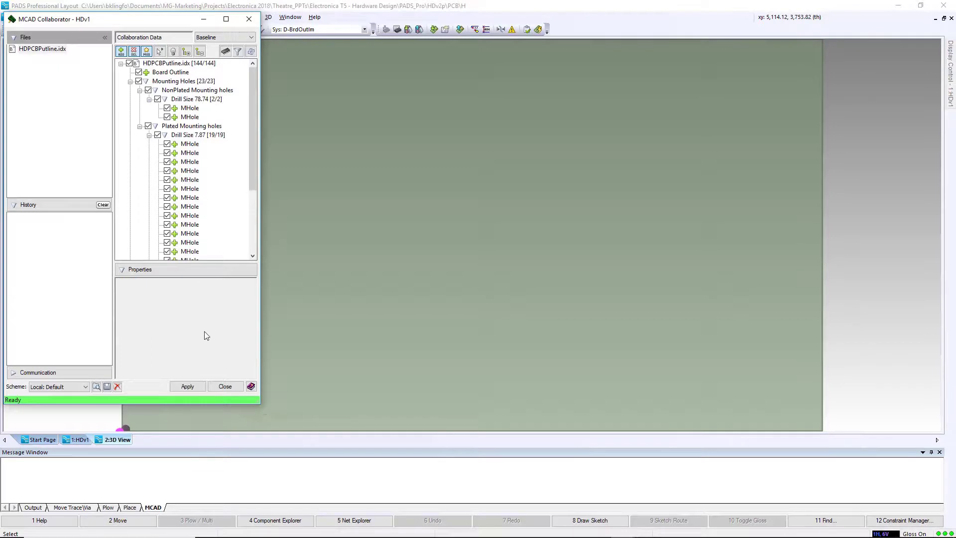
pyautogui.click(187, 387)
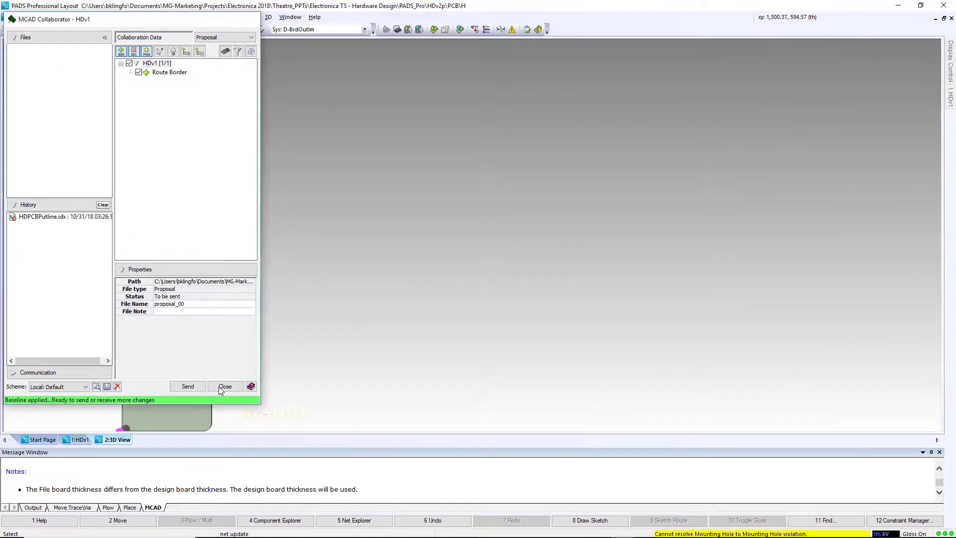
pyautogui.click(225, 386)
# Open Component Explorer and examine the parts in the BatteryProtection, Controller and MotorDrive groups.
pyautogui.click(87, 29)
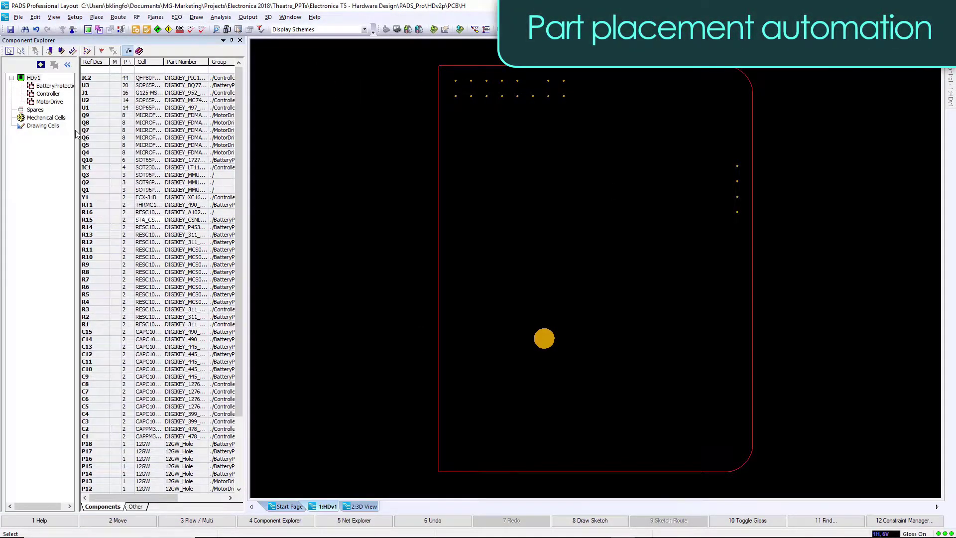
pyautogui.moveTo(77, 123); pyautogui.dragTo(94, 133)
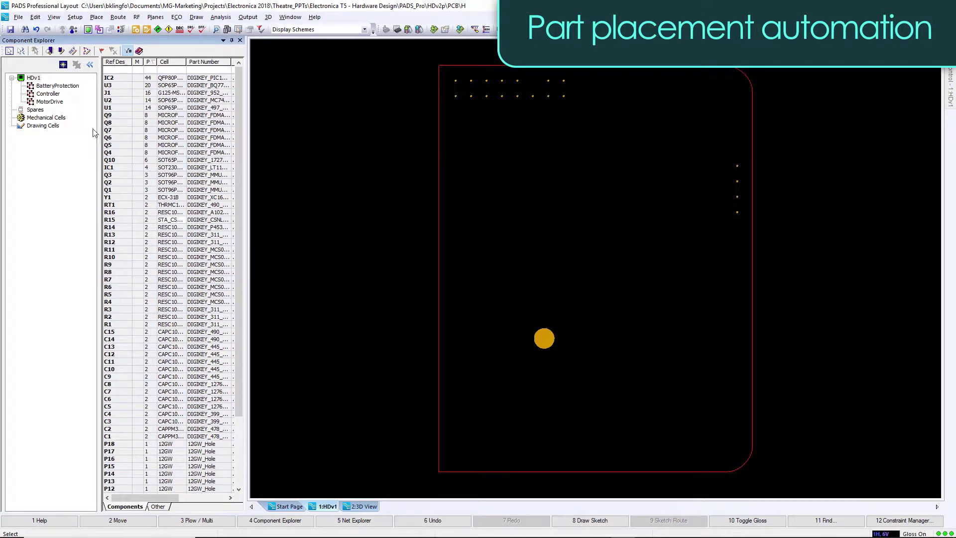
pyautogui.click(55, 86)
pyautogui.click(52, 94)
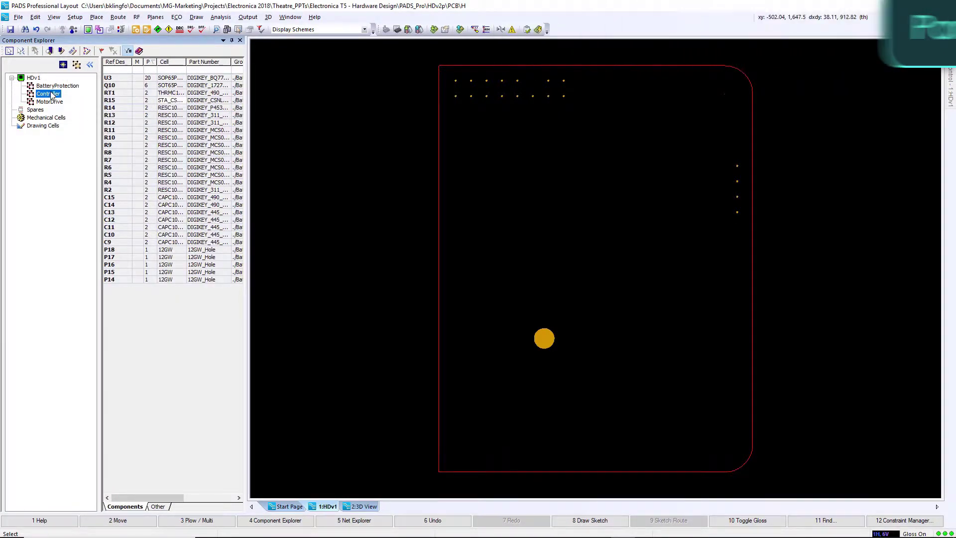
pyautogui.click(52, 102)
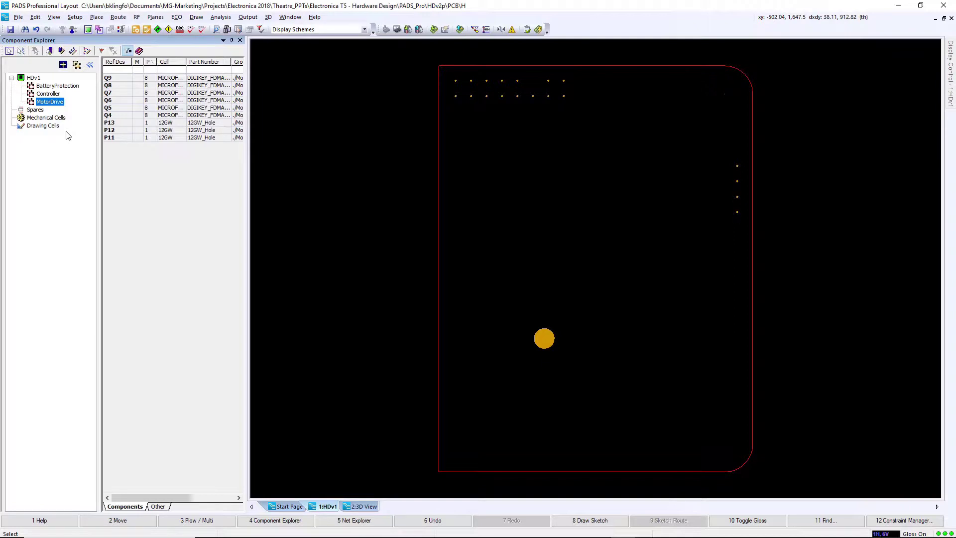
# Place the MotorDrive, Controller and BatteryProtection planning groups on the board, shifting MotorDrive slightly up toward the board's left edge.
pyautogui.moveTo(50, 105); pyautogui.dragTo(496, 267)
pyautogui.moveTo(49, 95); pyautogui.dragTo(621, 332)
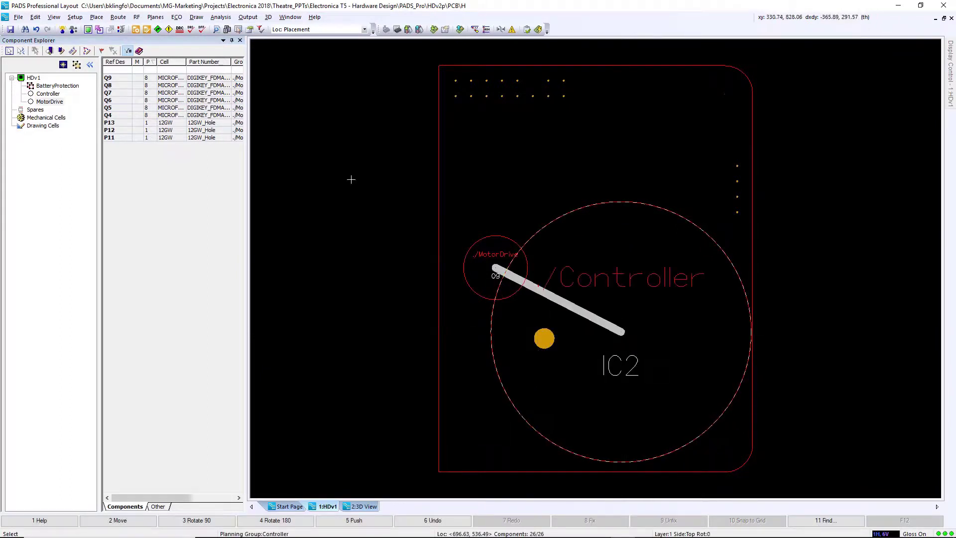
pyautogui.moveTo(54, 86); pyautogui.dragTo(654, 138)
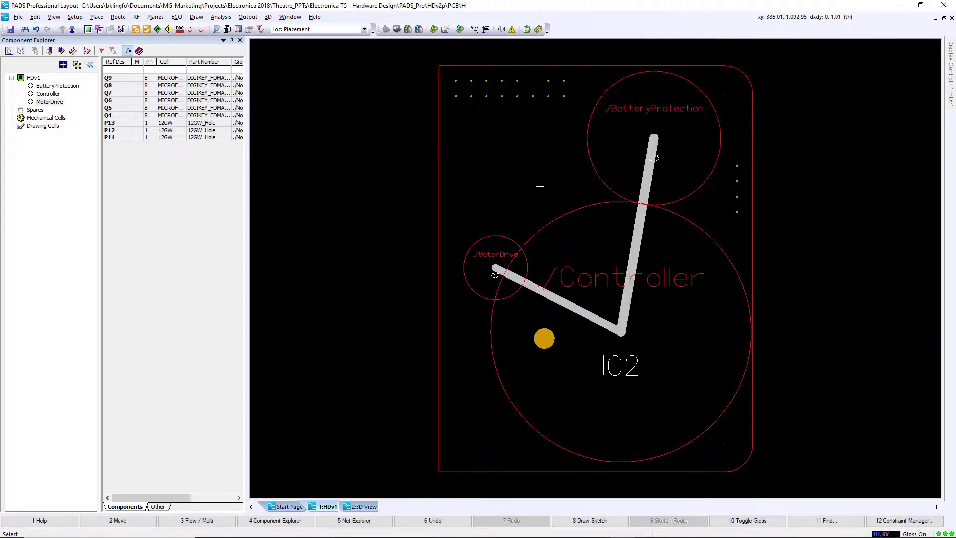
pyautogui.moveTo(471, 295); pyautogui.dragTo(459, 260)
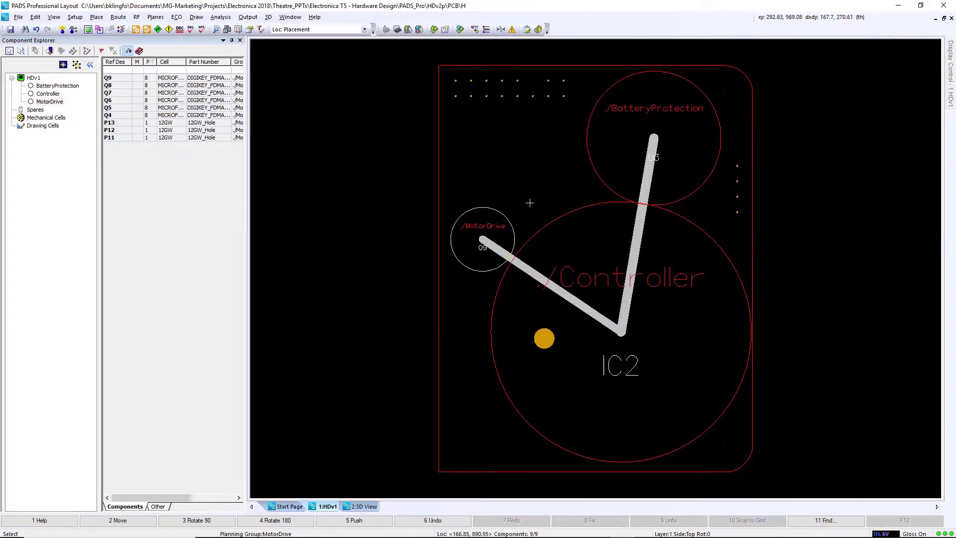
# Arrange the BatteryProtection planning group by one level to expand it into its individual parts.
pyautogui.rightClick(588, 155)
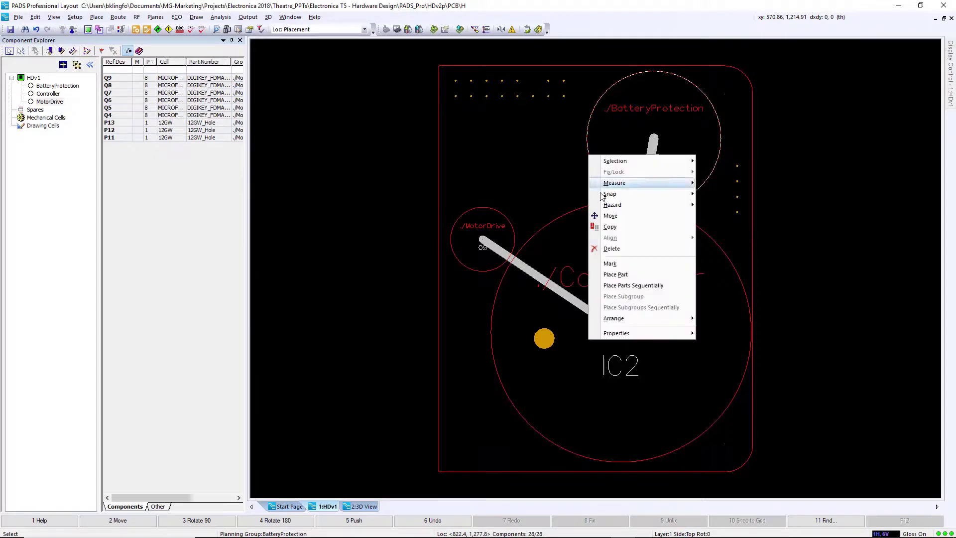
pyautogui.moveTo(618, 318)
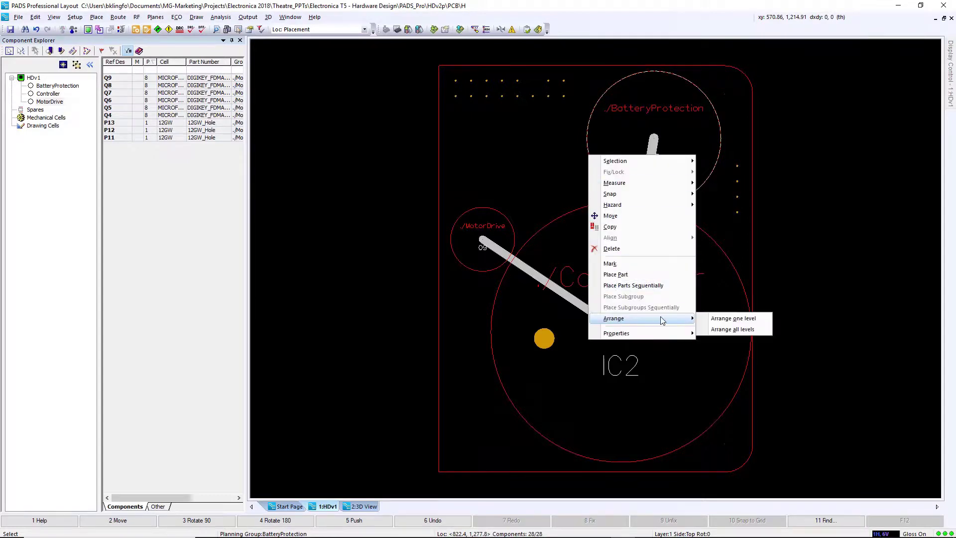
pyautogui.click(720, 320)
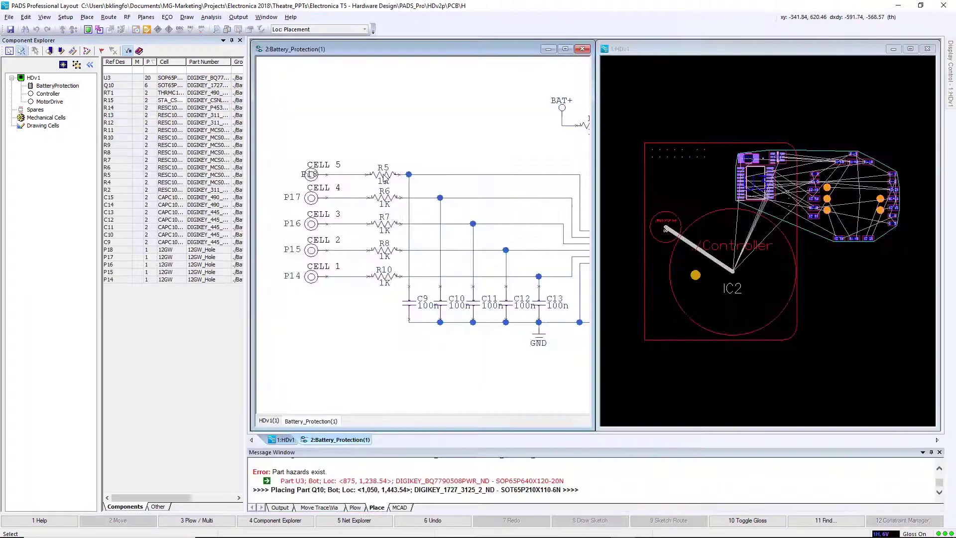
# Select R5 and C9 in the Battery_Protection schematic, move them on the layout, and arrange them side by side beside U3.
pyautogui.click(384, 177)
pyautogui.keyDown('ctrl'); pyautogui.click(410, 303); pyautogui.keyUp('ctrl')
pyautogui.rightClick(738, 154)
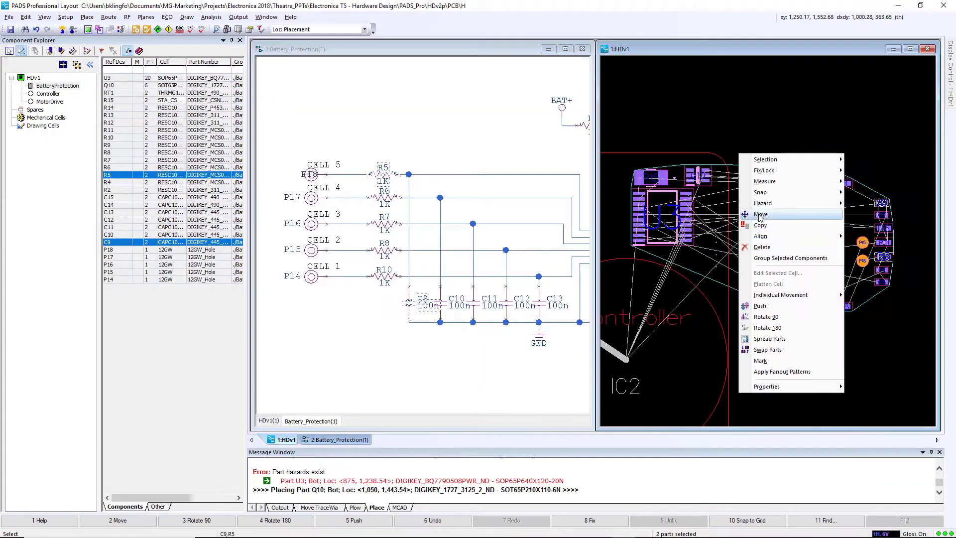
pyautogui.click(757, 215)
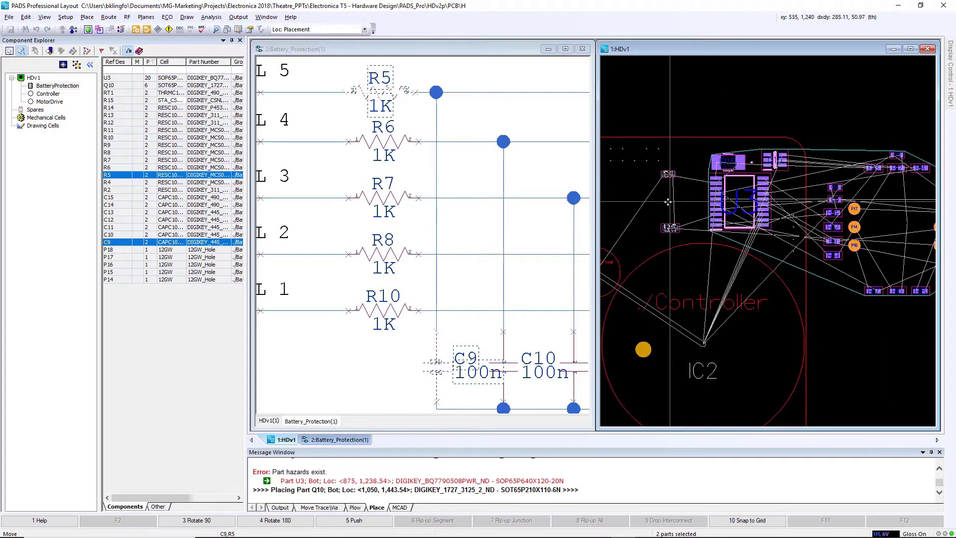
pyautogui.click(658, 203)
pyautogui.scroll(2, 659, 203)
pyautogui.click(699, 202)
pyautogui.moveTo(682, 260); pyautogui.dragTo(626, 162)
pyautogui.moveTo(684, 153); pyautogui.dragTo(628, 193)
# Copy the R5 and C9 placement and paste it for R6/C10, R7/C11, R8/C12 and R10/C13 in rows below.
pyautogui.rightClick(673, 181)
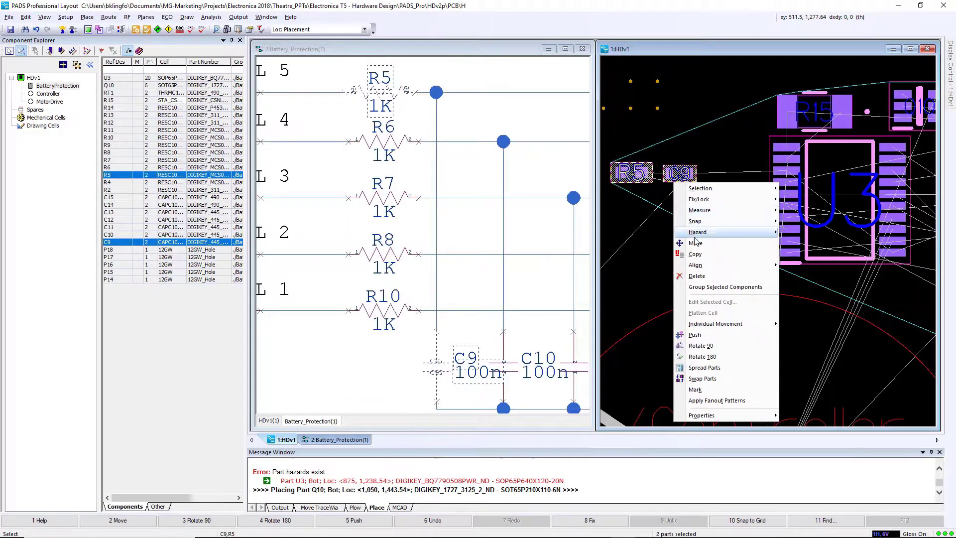
pyautogui.click(696, 253)
pyautogui.press('Return')
pyautogui.hotkey('ctrl', 'v')
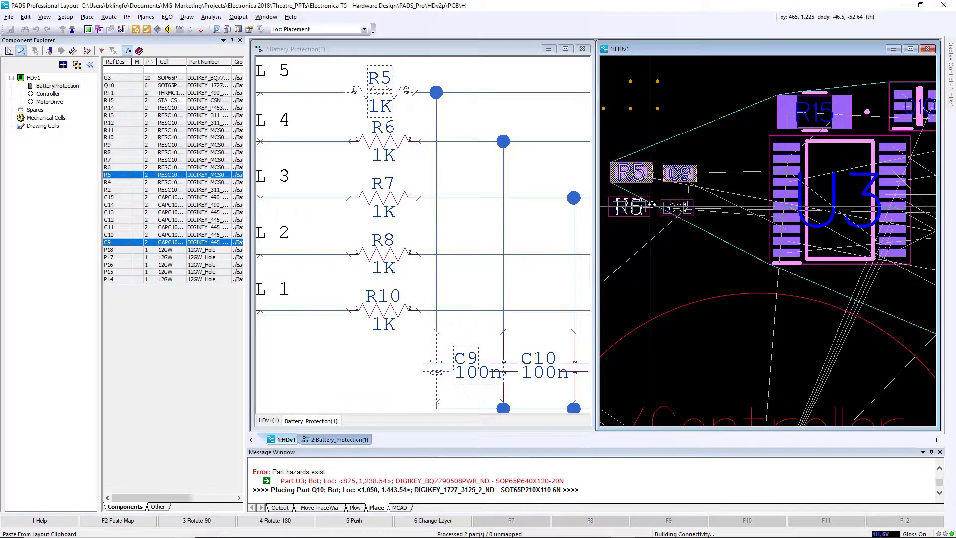
pyautogui.click(653, 201)
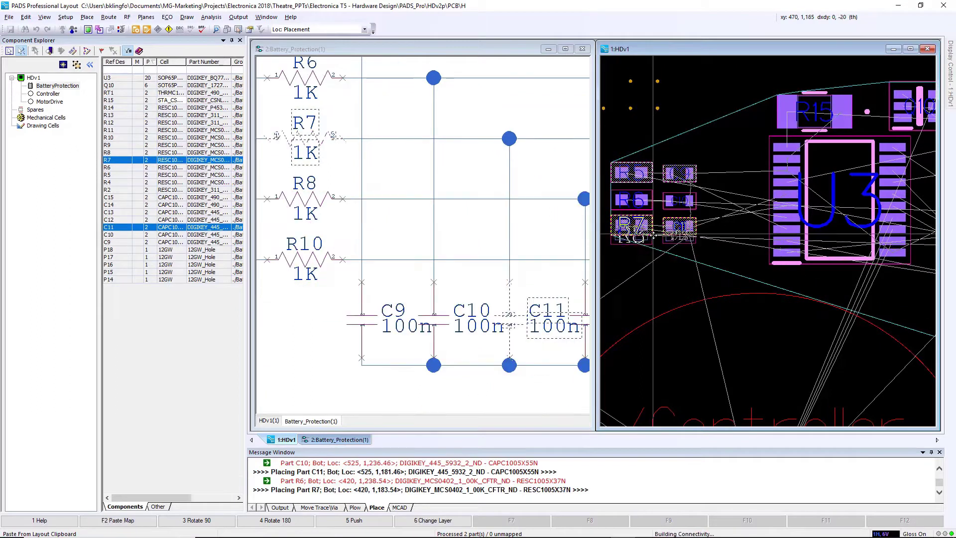
pyautogui.click(654, 227)
pyautogui.click(655, 255)
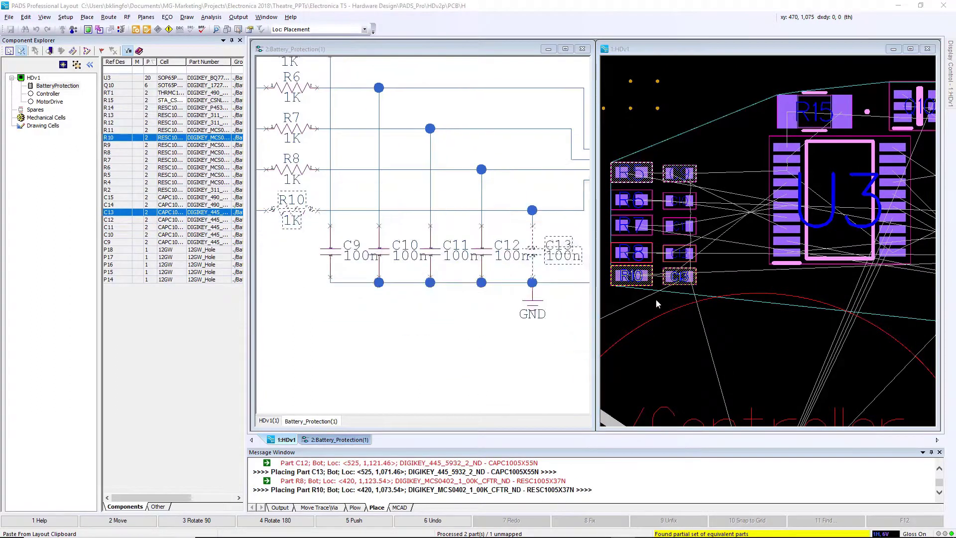
pyautogui.press('F2')
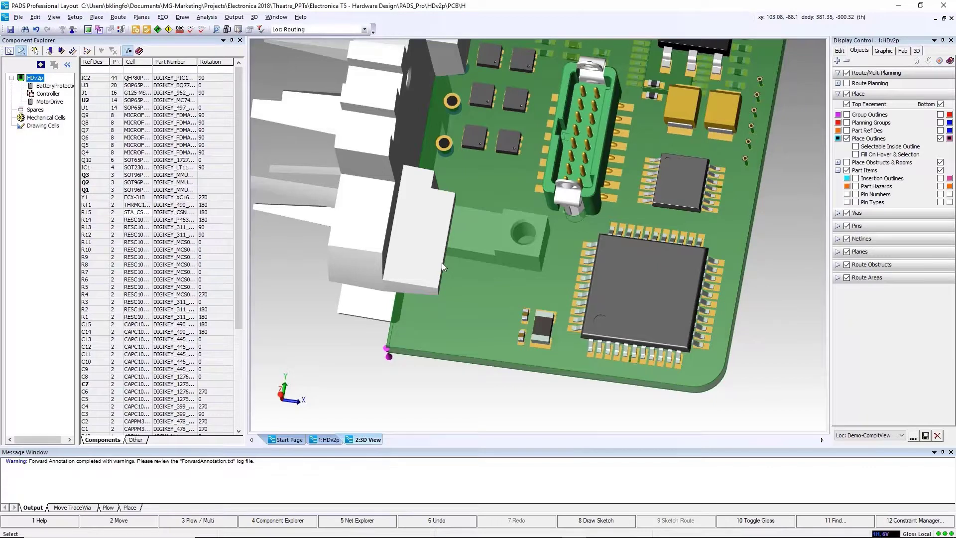
# Add a Mechanical to Component 3D clearance with minimum XY 10, minimum Z 10, optimal XY 20 and optimal Z 15 th.
pyautogui.click(442, 263)
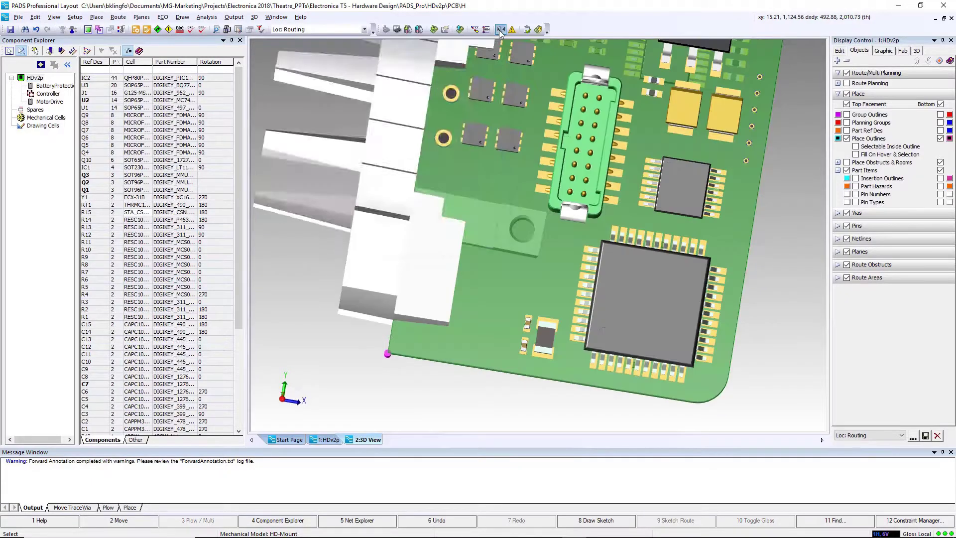
pyautogui.click(486, 78)
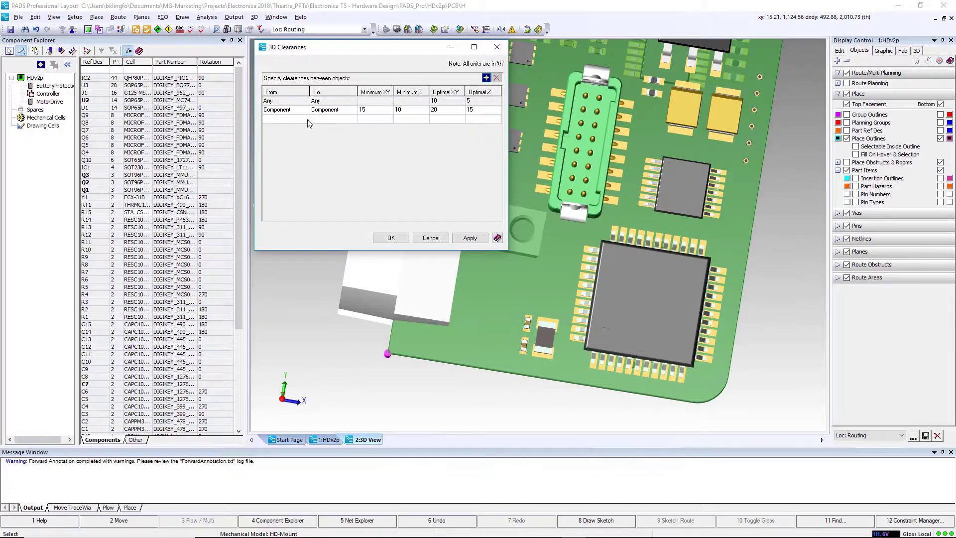
pyautogui.click(307, 119)
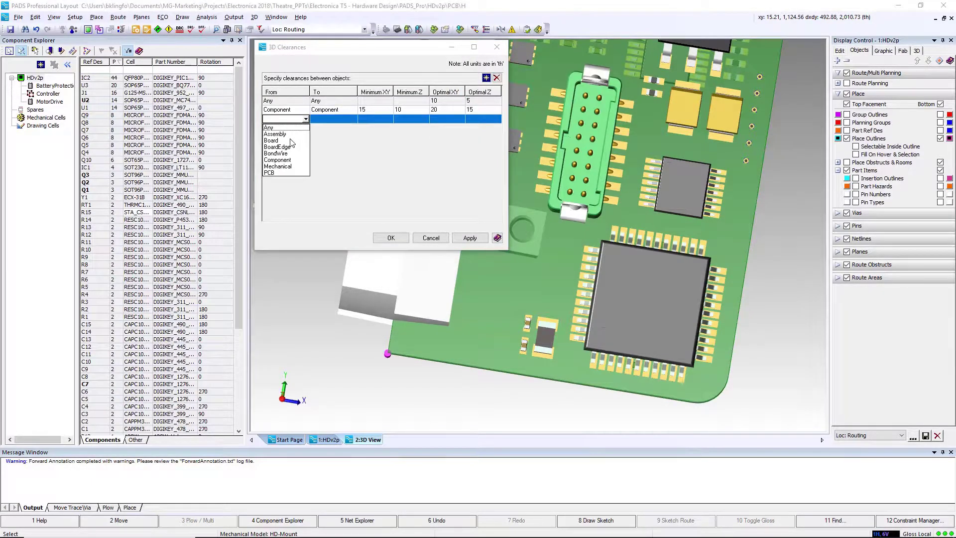
pyautogui.click(289, 166)
pyautogui.click(339, 120)
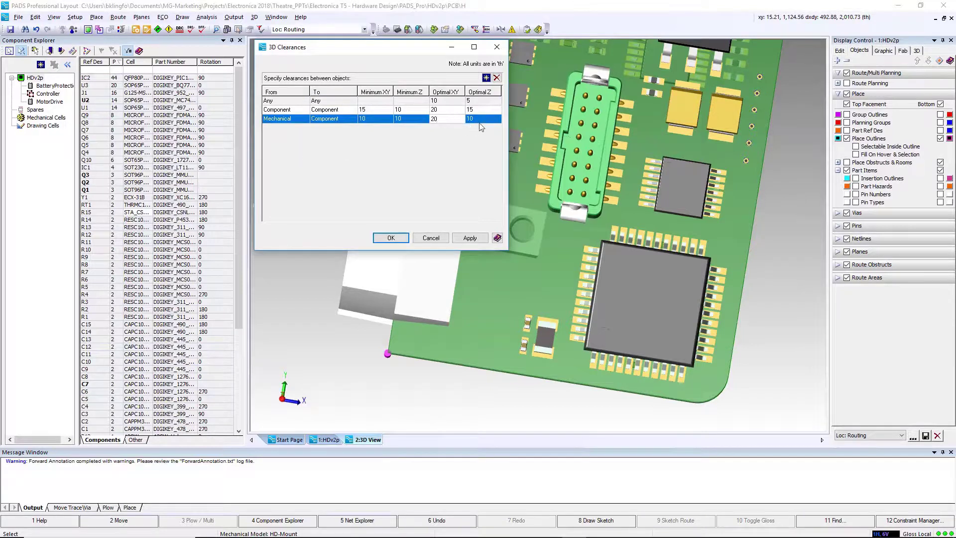
pyautogui.click(482, 120)
pyautogui.click(391, 237)
# Place U2 on the board's top side partly under the HD-Mount model at 230, 215, and check its fit from the side.
pyautogui.moveTo(295, 182); pyautogui.dragTo(482, 310)
pyautogui.click(482, 310)
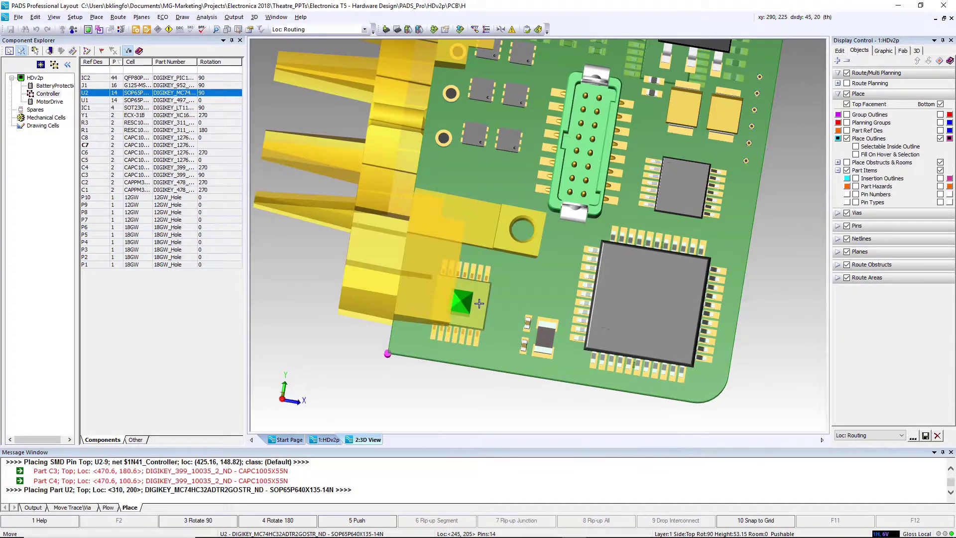
pyautogui.click(480, 303)
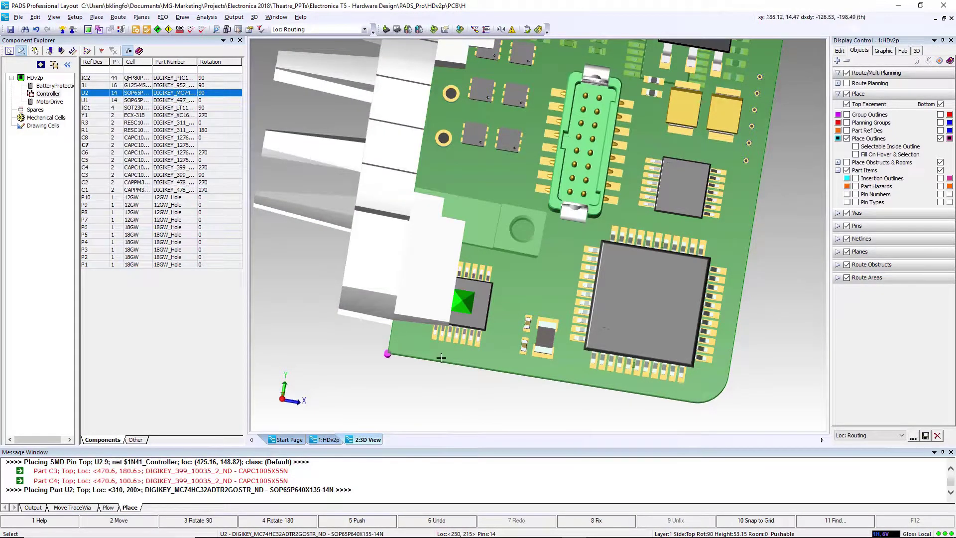
pyautogui.moveTo(464, 350); pyautogui.dragTo(478, 268, button='middle')
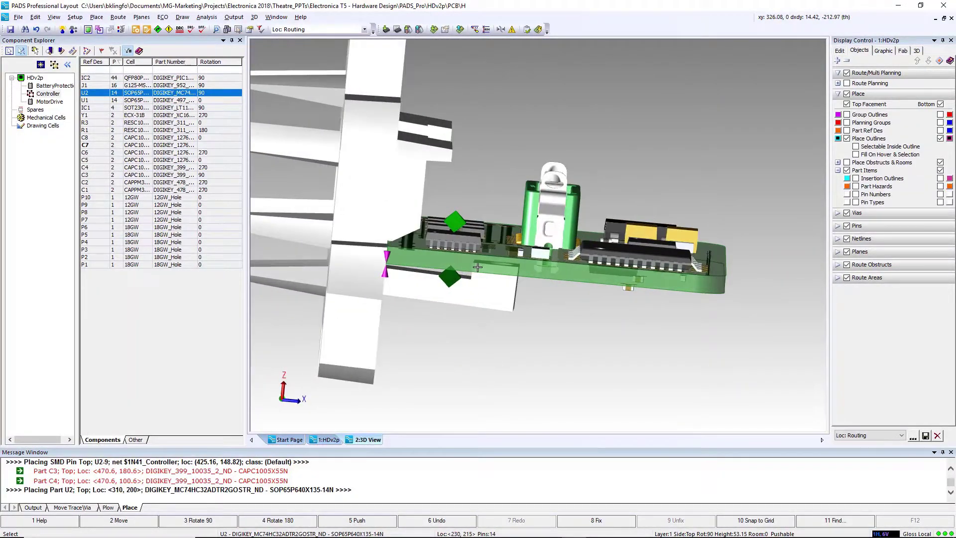
pyautogui.click(455, 221)
pyautogui.click(451, 237)
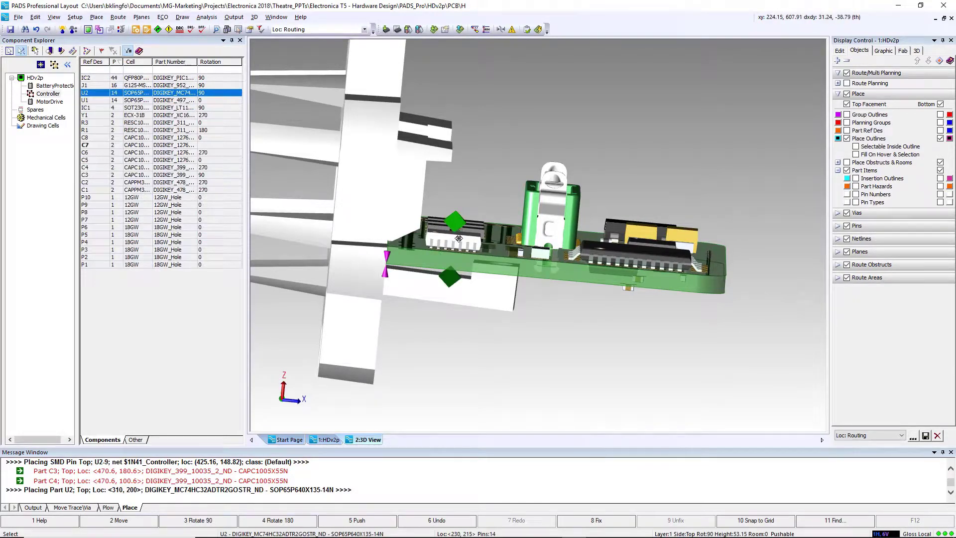
pyautogui.moveTo(459, 238)
pyautogui.mouseDown()
pyautogui.moveTo(448, 239)
pyautogui.moveTo(459, 238)
pyautogui.mouseUp()
# Place capacitor C7 on the board and position it upright at 155, 435, just above U2's upper pin row.
pyautogui.click(98, 146)
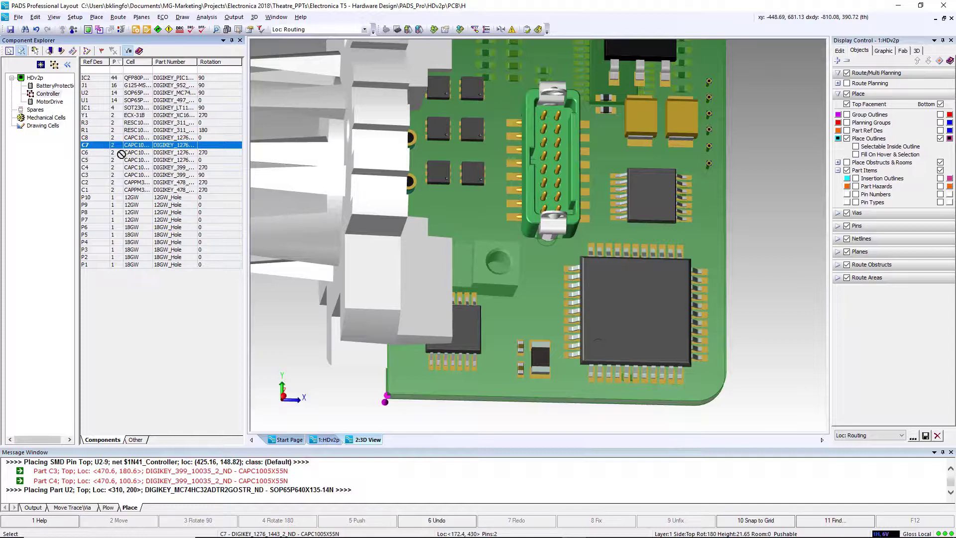
pyautogui.moveTo(121, 155); pyautogui.dragTo(476, 290)
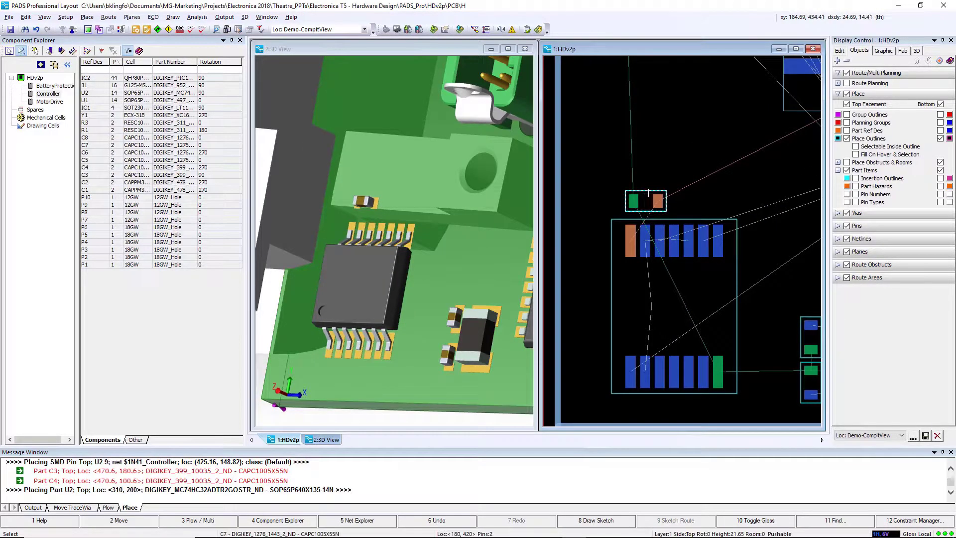
pyautogui.moveTo(648, 193); pyautogui.dragTo(643, 201)
pyautogui.press('F3')
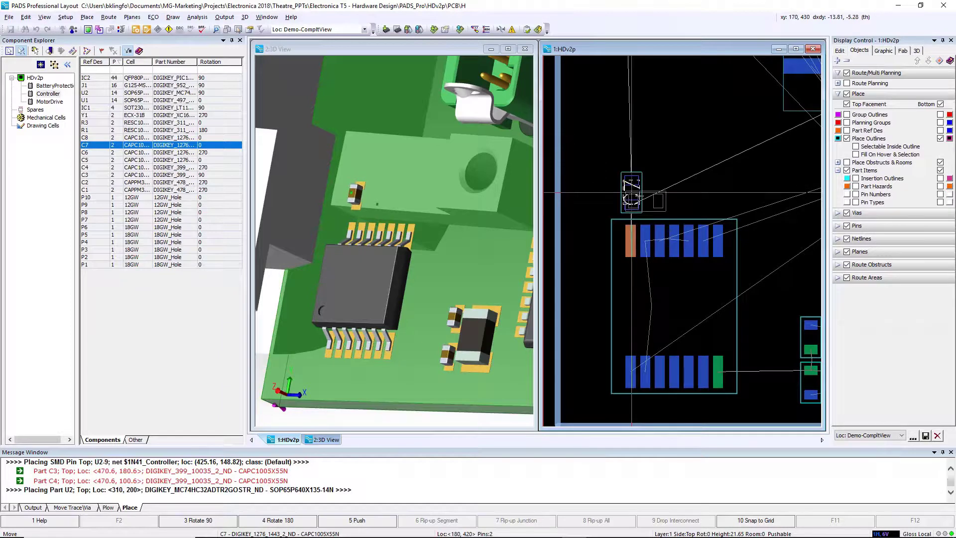
pyautogui.click(631, 193)
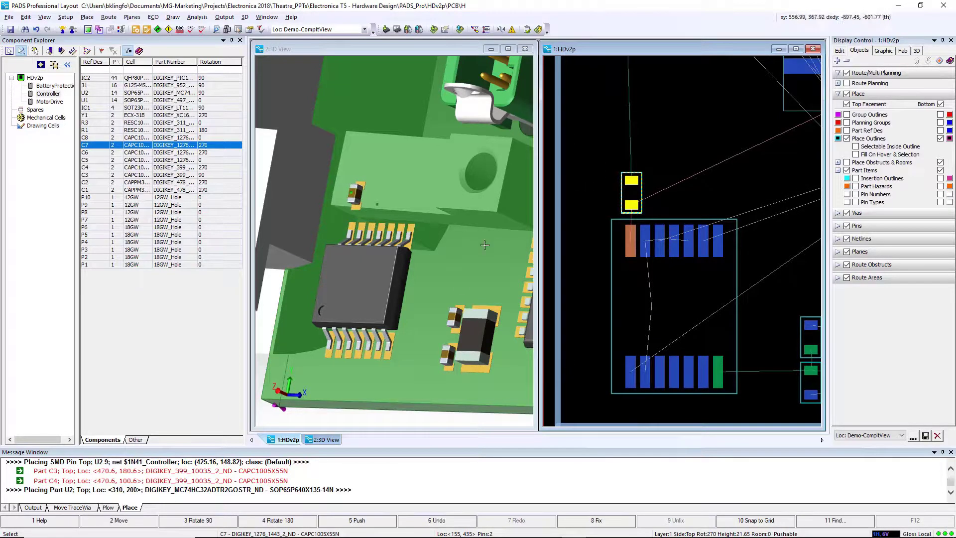
pyautogui.click(423, 332)
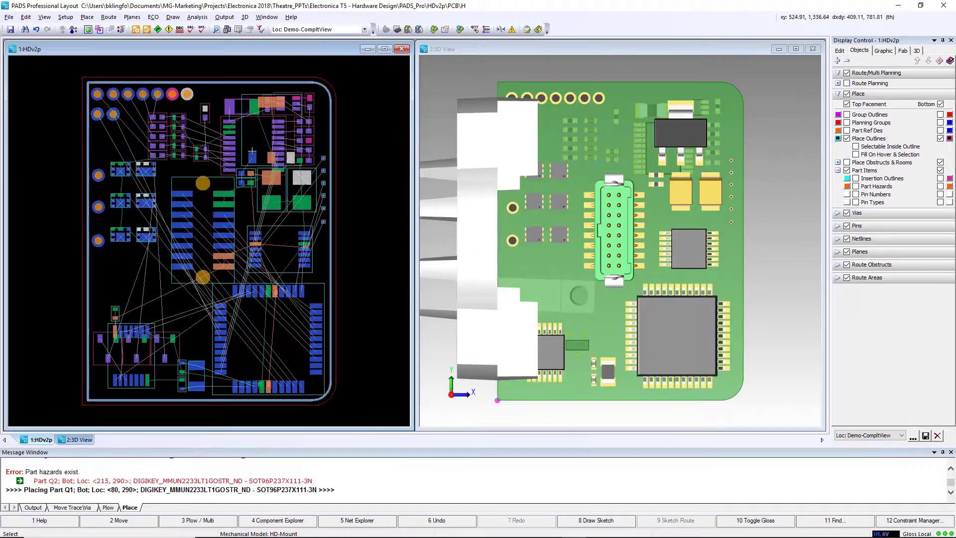
# Select holes P11 to P13 and transistors Q4 to Q9 together and move the group slightly down and left on the board.
pyautogui.scroll(2, 538, 203)
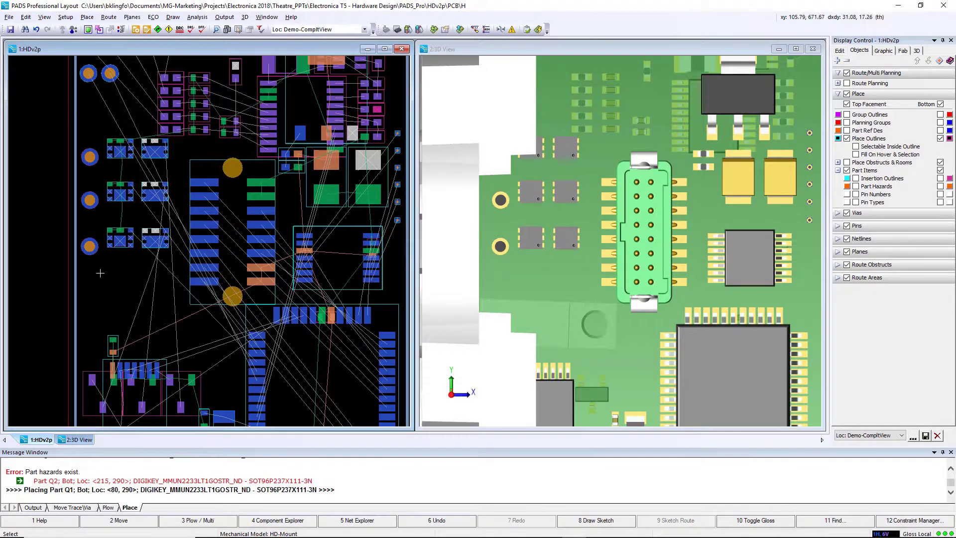
pyautogui.moveTo(91, 278); pyautogui.dragTo(167, 151)
pyautogui.rightClick(162, 155)
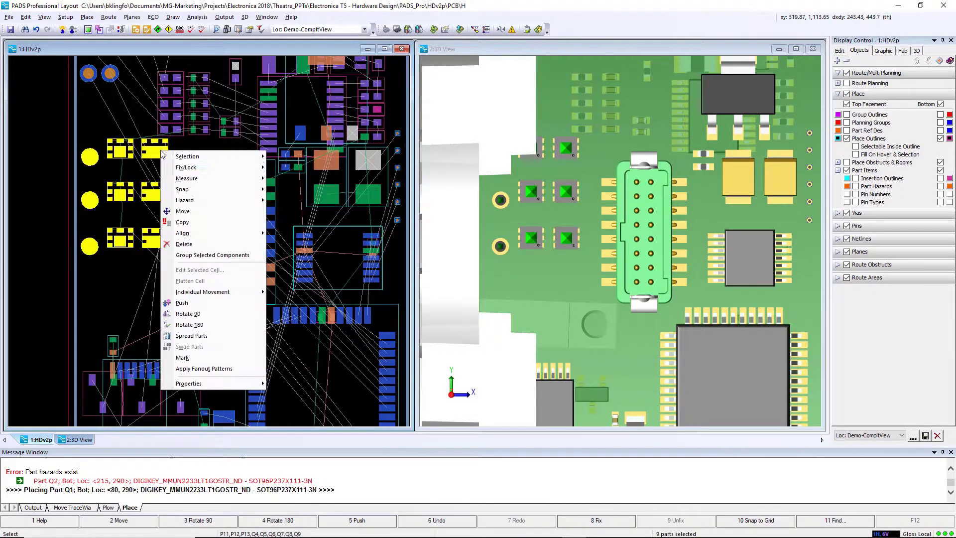
pyautogui.click(182, 211)
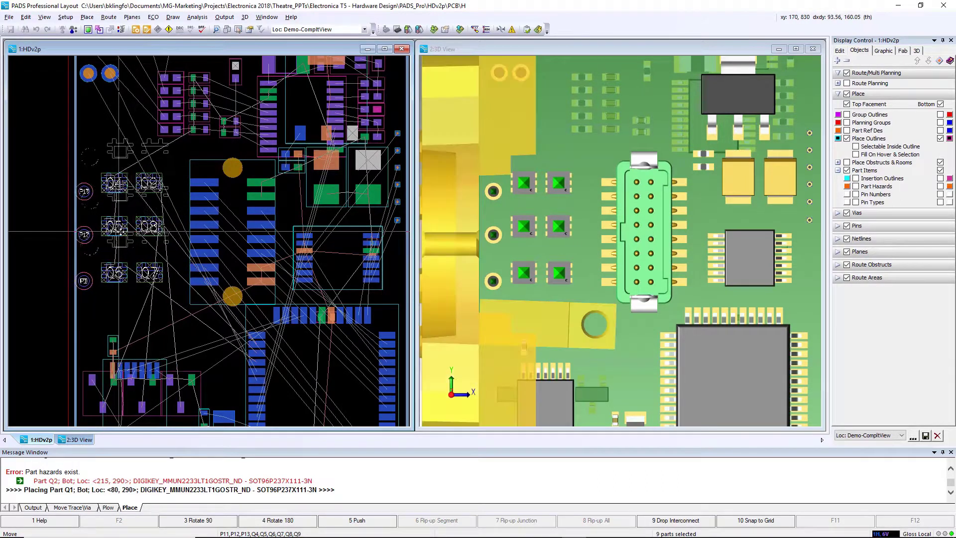
pyautogui.click(120, 233)
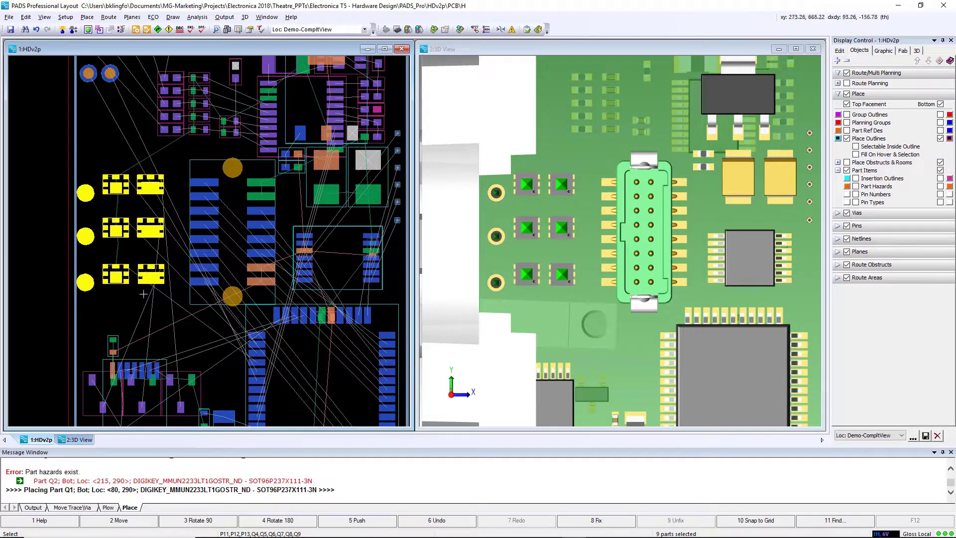
pyautogui.click(128, 303)
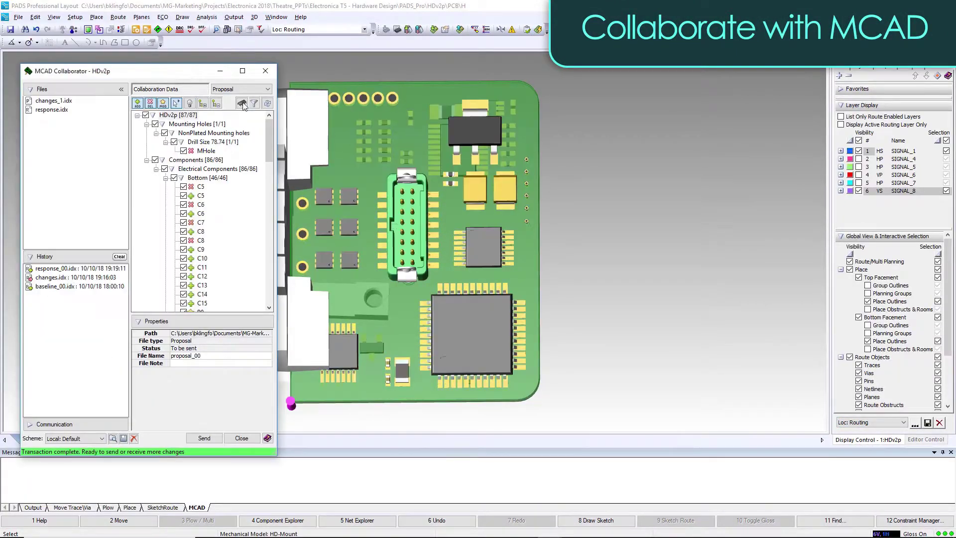
# Export the component 3D models for NX and send the change proposal proposal_00 with MCAD Collaborator.
pyautogui.click(241, 104)
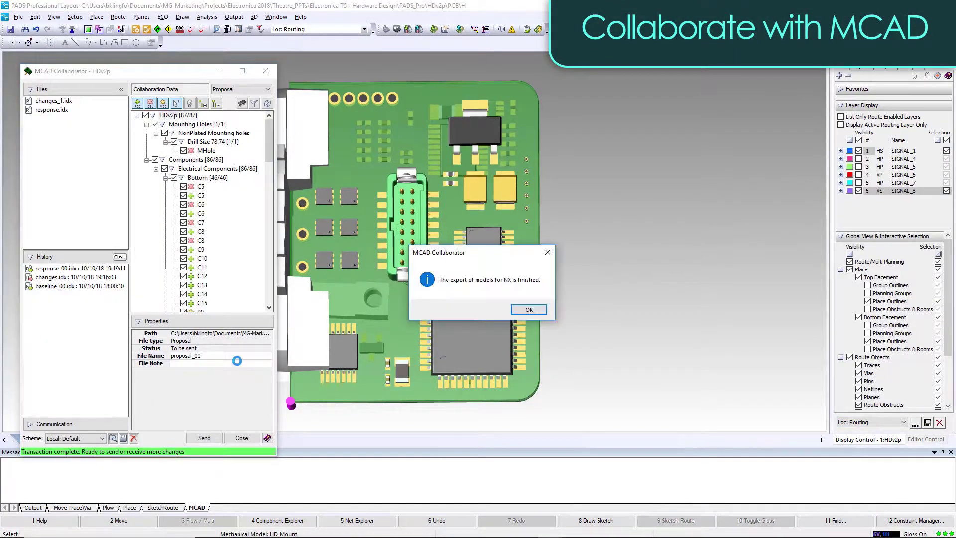
pyautogui.press('Return')
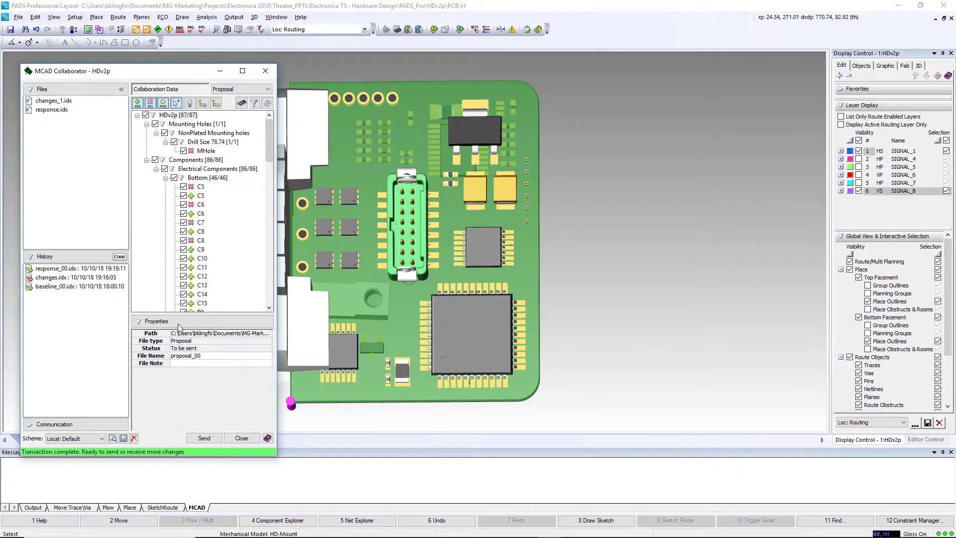
pyautogui.click(204, 438)
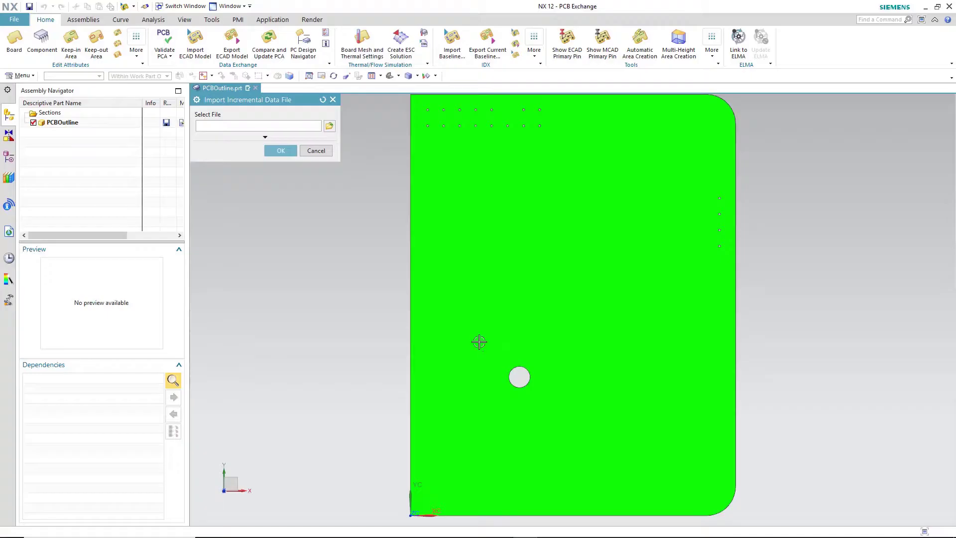
# Switch to NX and load proposal_00.idx as the incremental data file for the PCBOutline board.
pyautogui.click(329, 126)
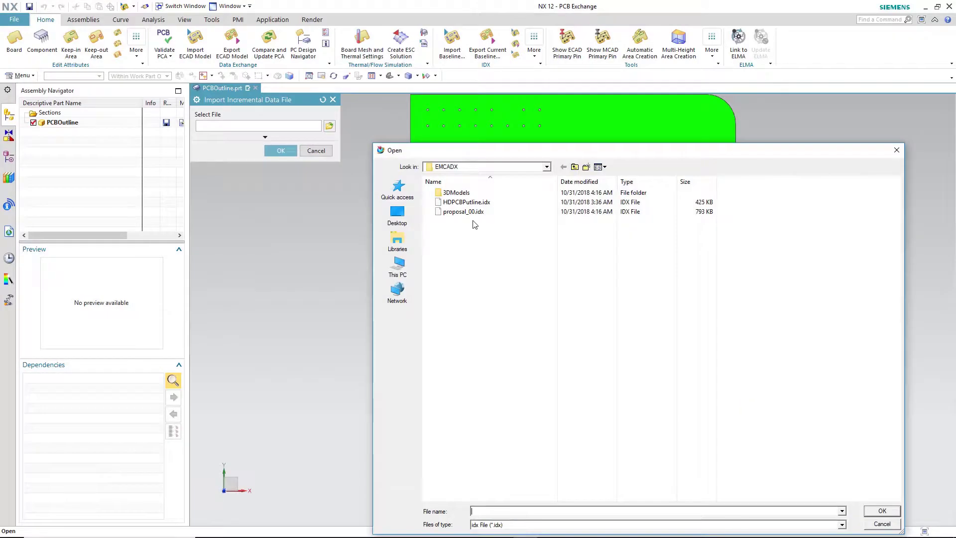
pyautogui.click(470, 212)
pyautogui.click(882, 512)
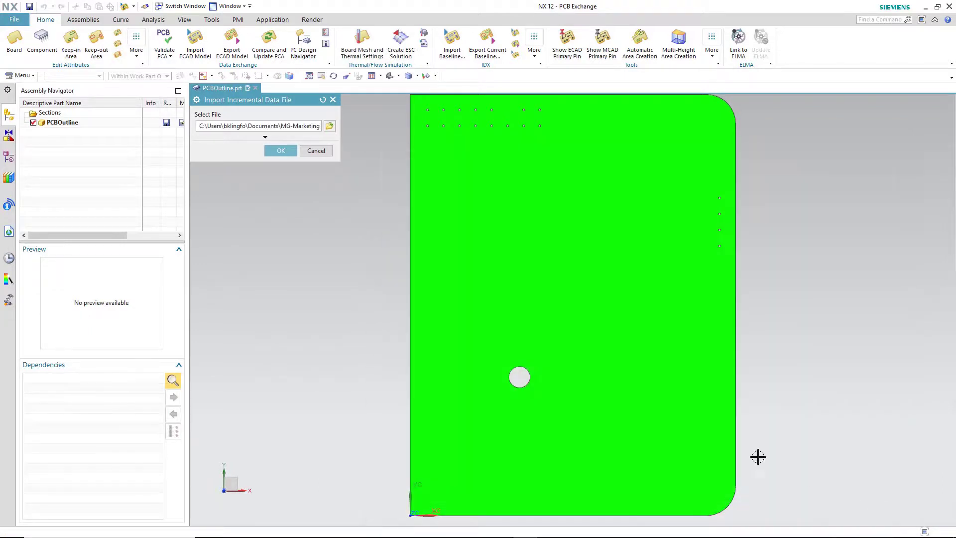
pyautogui.click(276, 151)
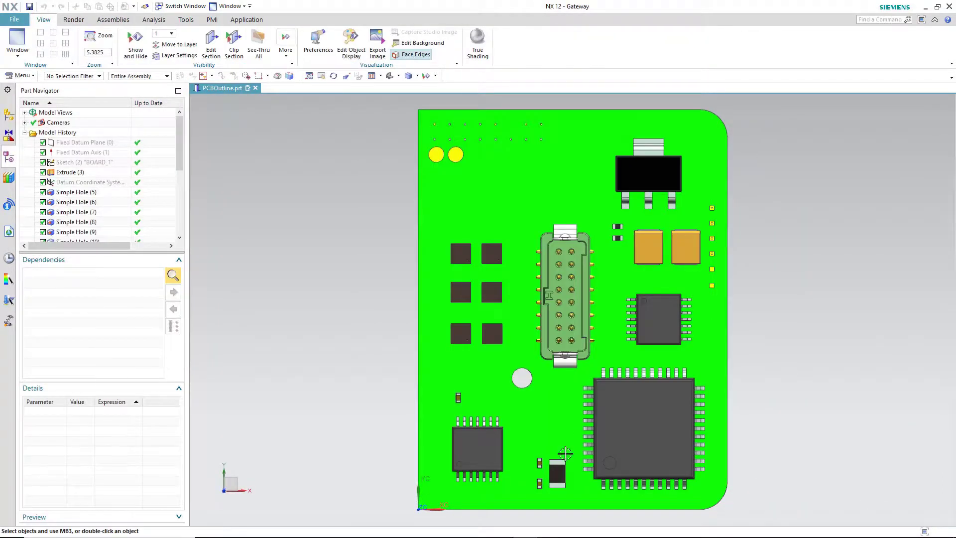
# Apply the accepted component changes to the PCBOutline board, and in DrillMaster move connector J1 along the YC-axis toward its mating ribbon-cable connector.
pyautogui.moveTo(387, 478); pyautogui.dragTo(359, 406, button='middle')
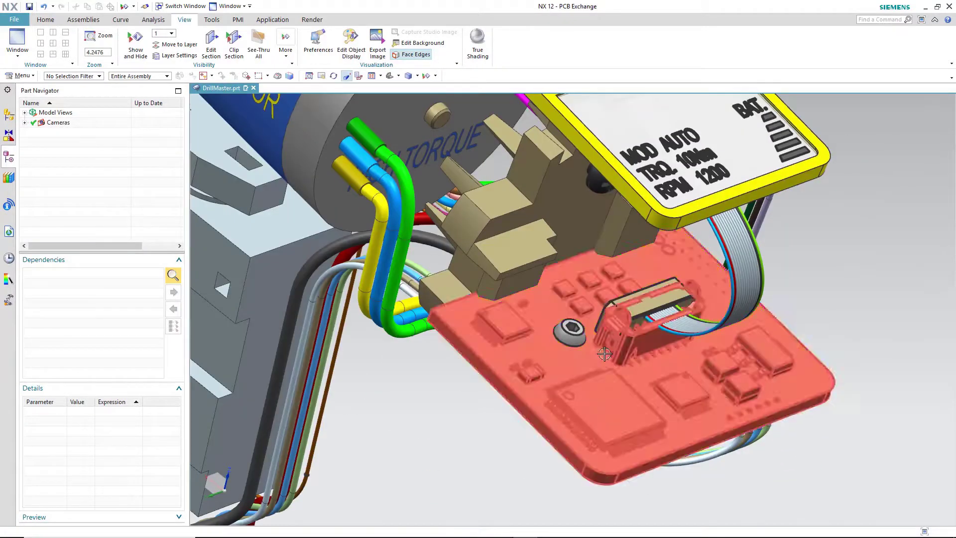
pyautogui.moveTo(587, 378); pyautogui.dragTo(602, 401, button='middle')
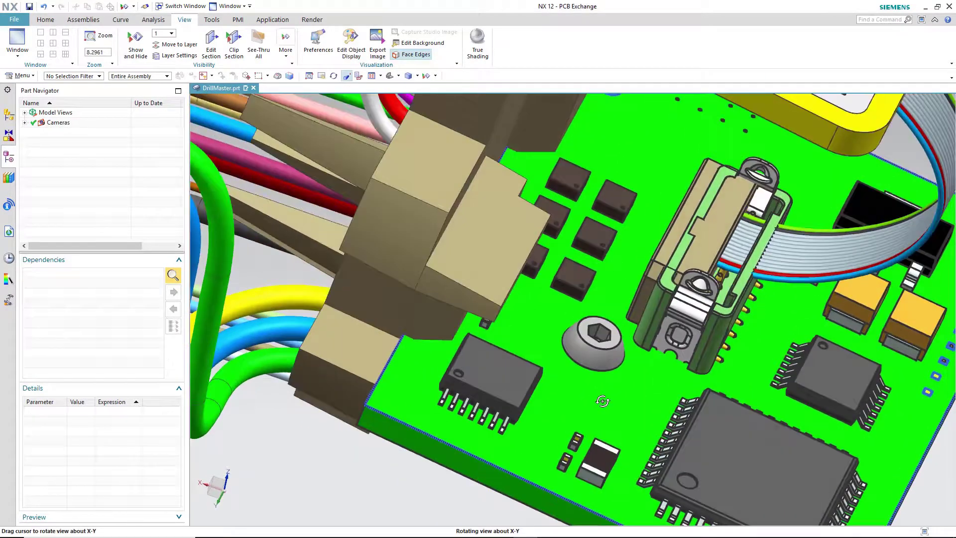
pyautogui.click(661, 309)
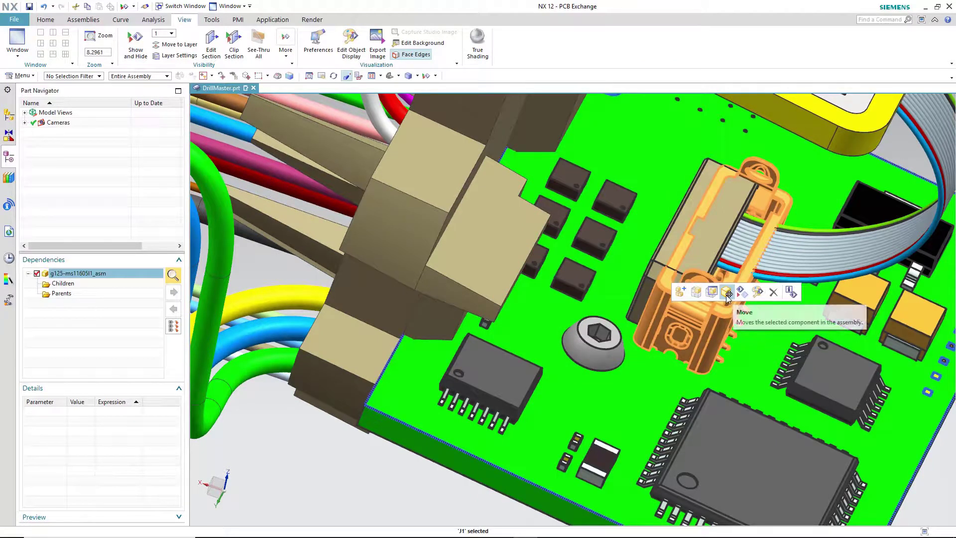
pyautogui.click(727, 292)
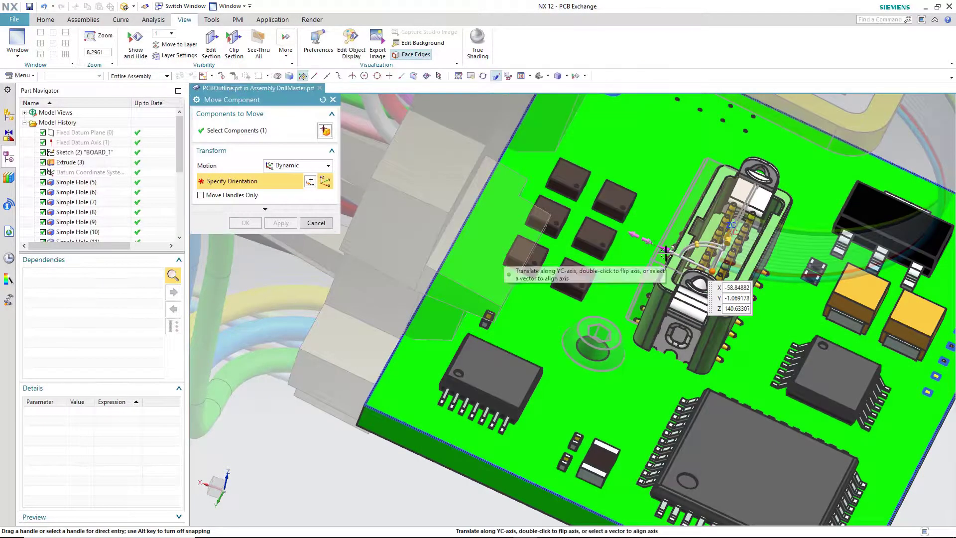
pyautogui.moveTo(665, 253)
pyautogui.mouseDown()
pyautogui.moveTo(641, 248)
pyautogui.moveTo(649, 249)
pyautogui.mouseUp()
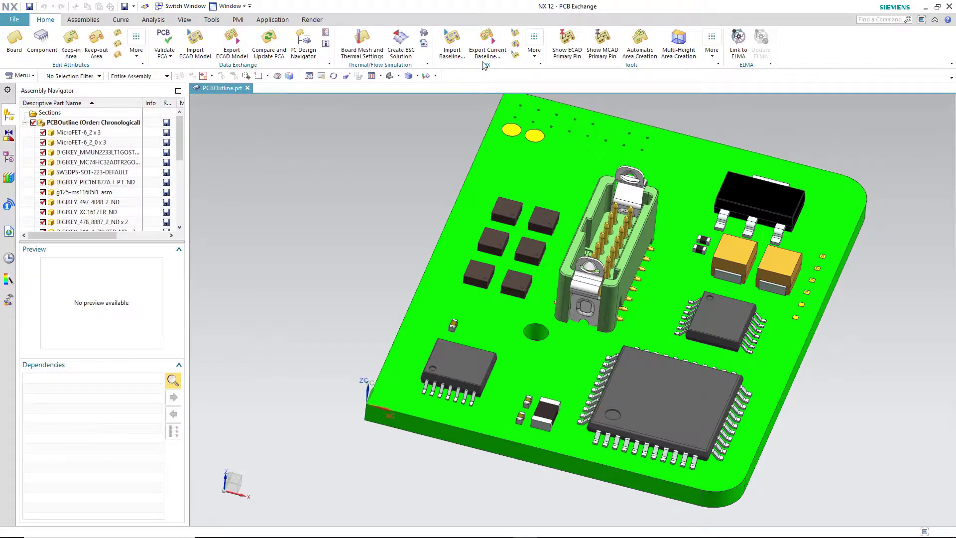
# Export J1's move from the PCBOutline board as an IDX v3.0 incremental file.
pyautogui.click(486, 50)
pyautogui.click(169, 178)
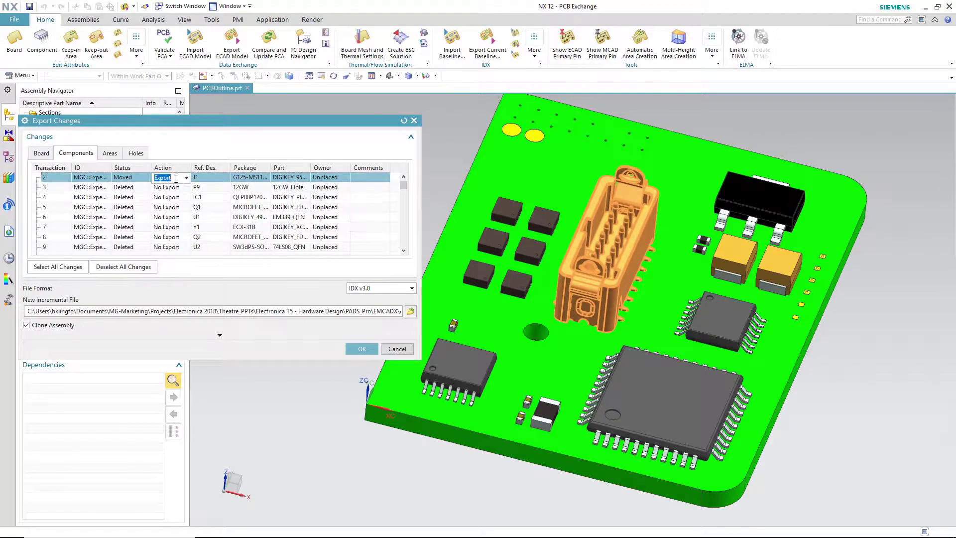
pyautogui.click(171, 190)
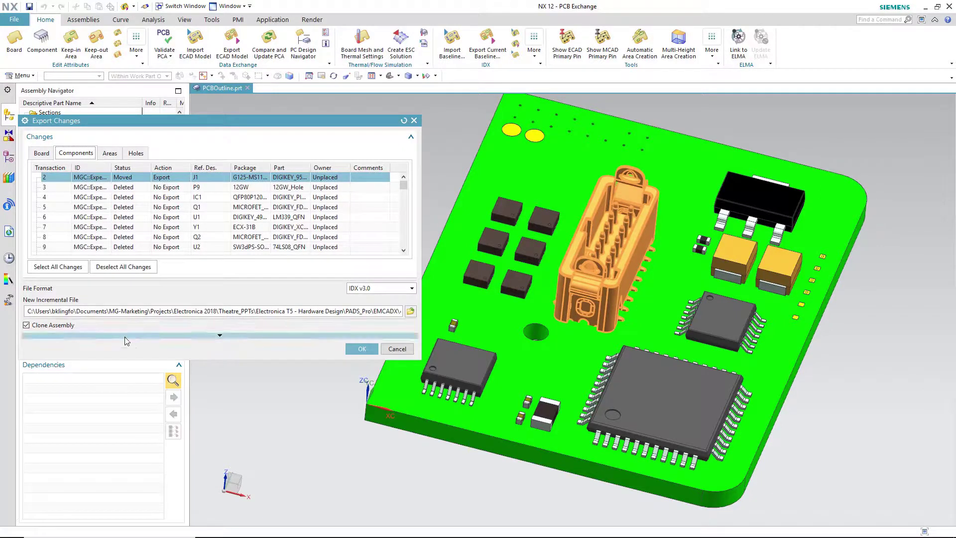
pyautogui.press('Return')
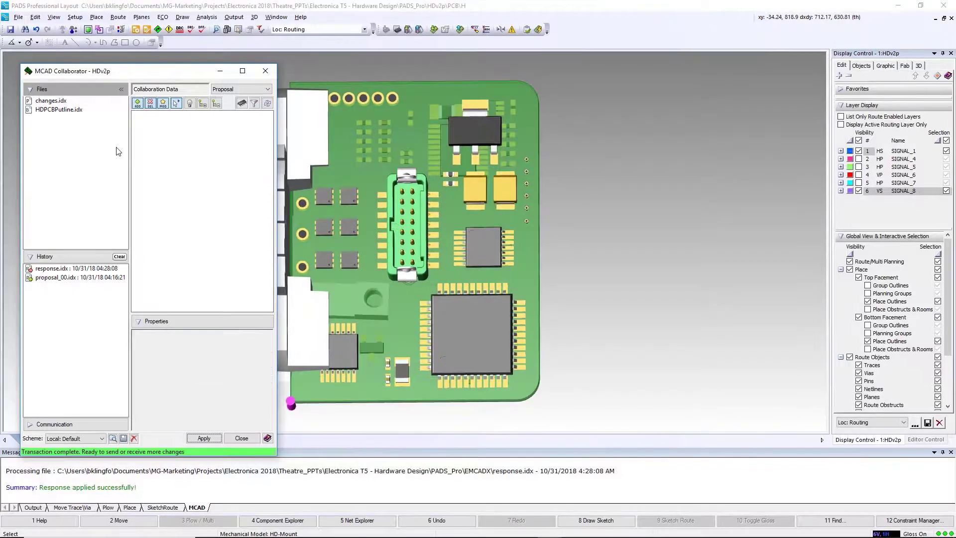
# Switch to PADS Professional Layout and apply the changes.idx proposal with MCAD Collaborator.
pyautogui.click(63, 102)
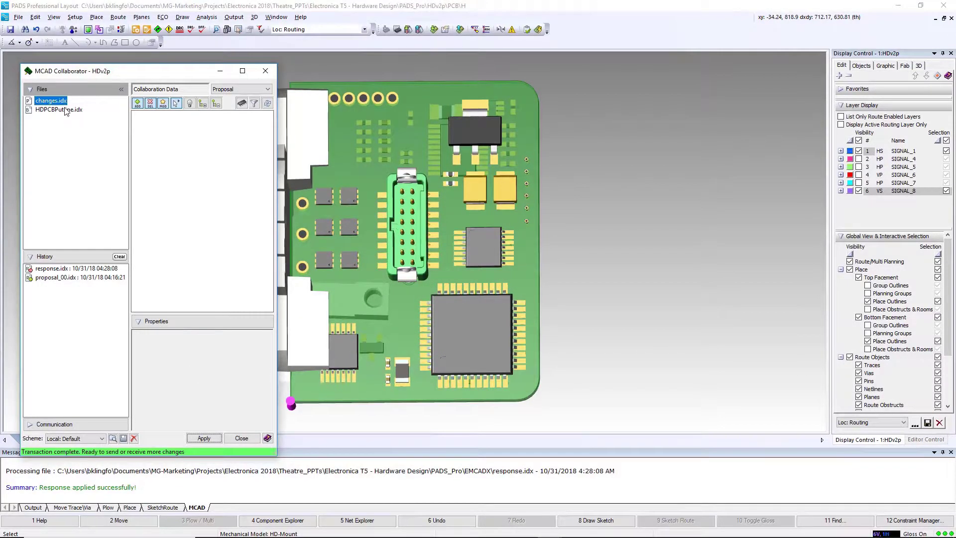
pyautogui.click(204, 438)
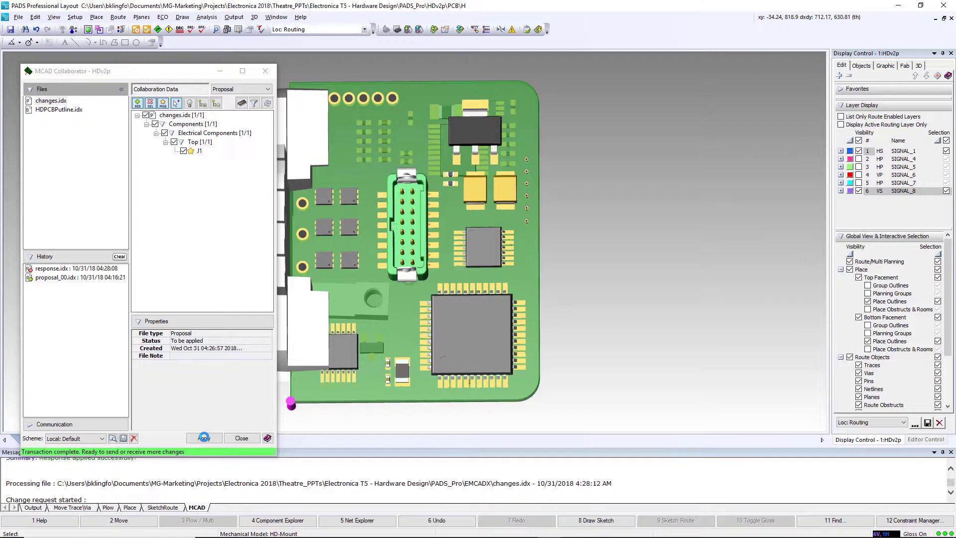
pyautogui.click(220, 71)
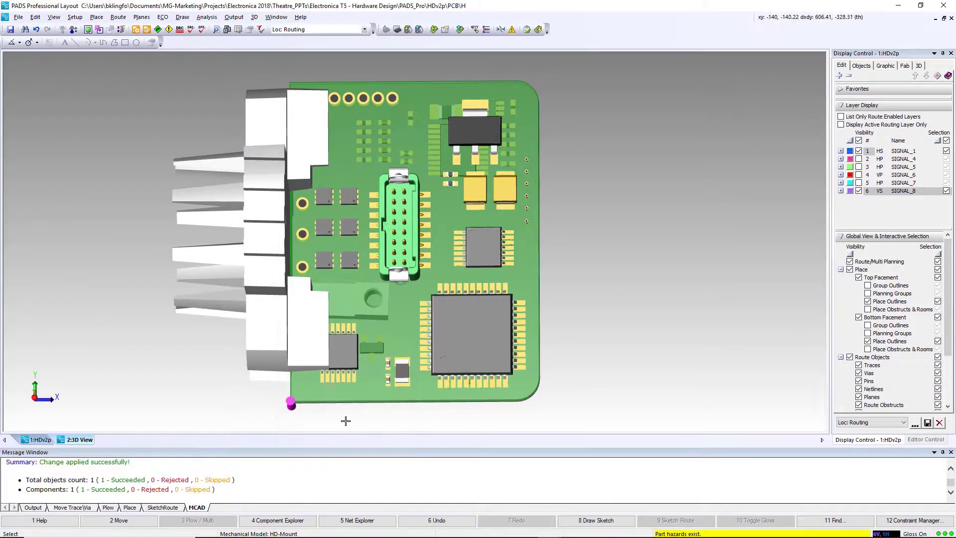
# In the 2D layout, fan out IC2's pins with Alternate alignment, Inside direction and One trace spacing.
pyautogui.click(39, 439)
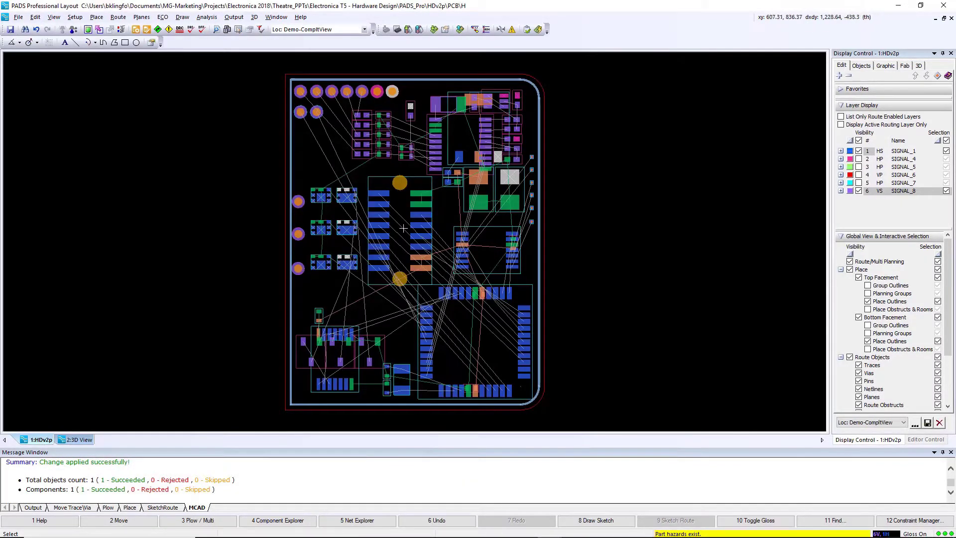
pyautogui.scroll(3, 488, 249)
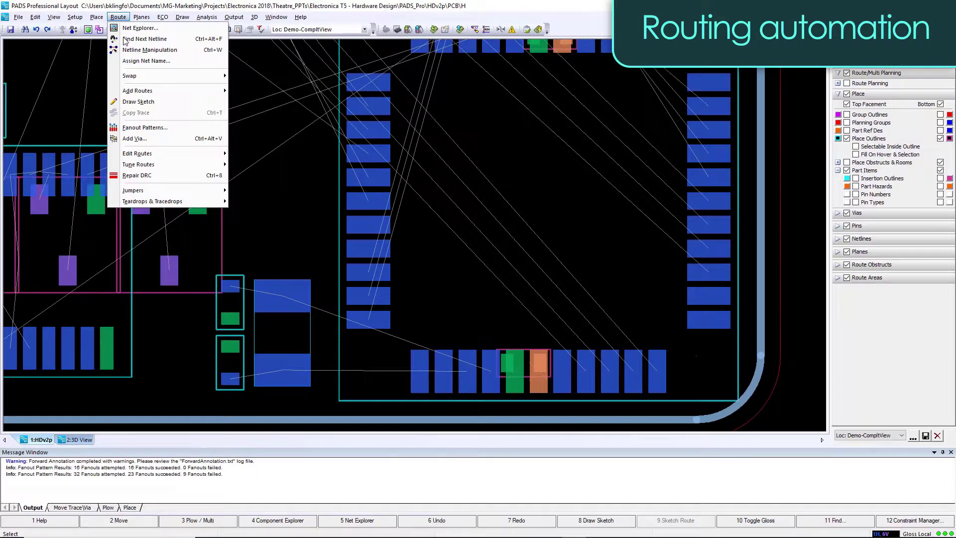
pyautogui.click(141, 127)
pyautogui.click(120, 241)
pyautogui.click(120, 250)
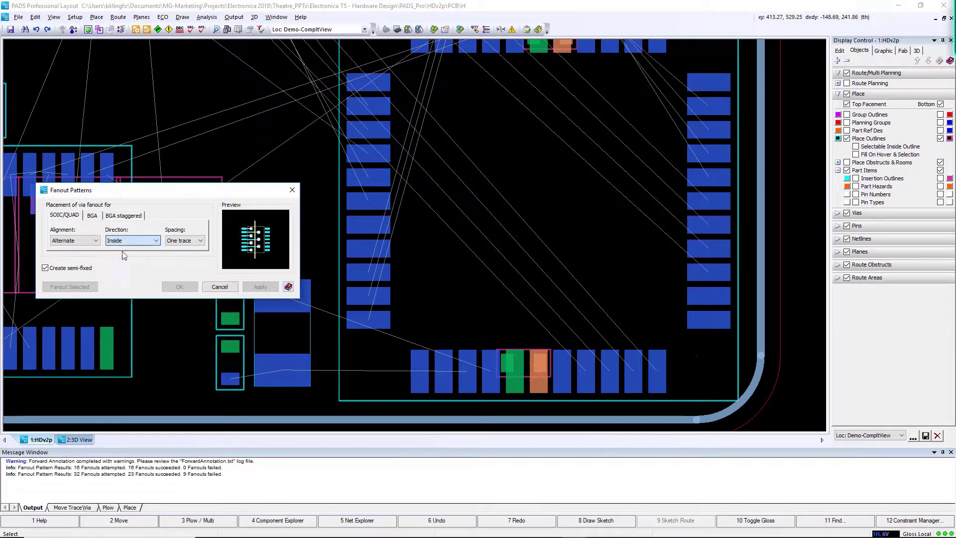
pyautogui.click(340, 354)
pyautogui.click(73, 290)
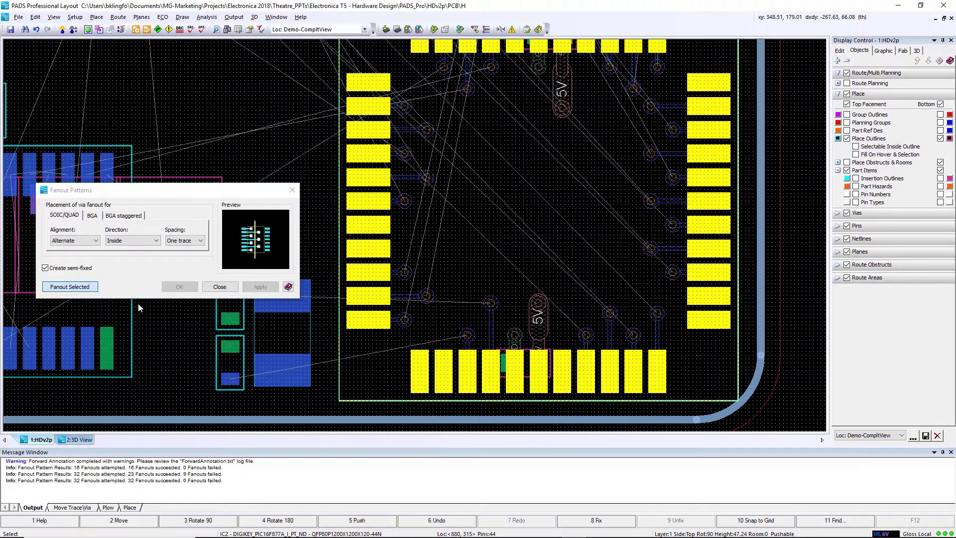
pyautogui.click(324, 331)
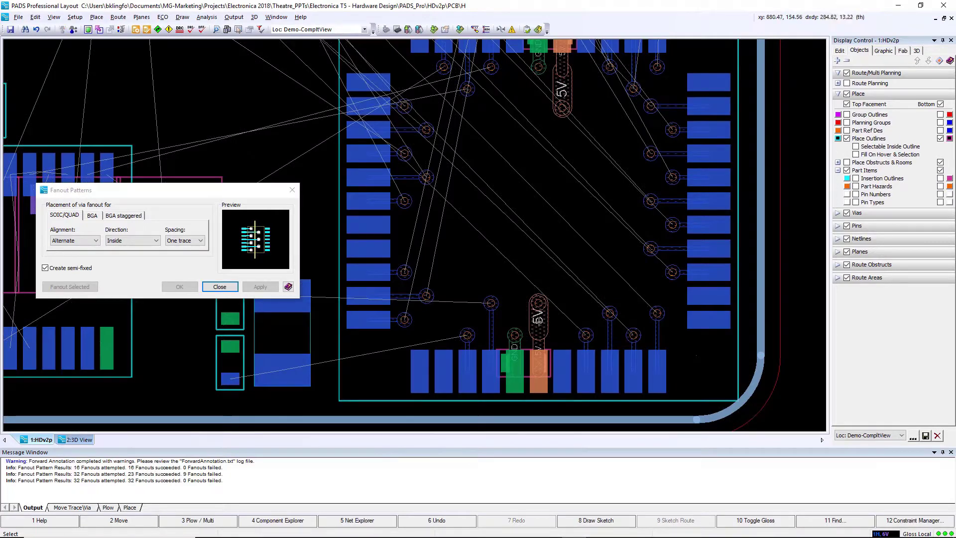
# Shorten the 5V fanouts on IC2's lower and upper pin rows by moving each via closer to its pin.
pyautogui.click(540, 303)
pyautogui.moveTo(540, 303); pyautogui.dragTo(543, 313)
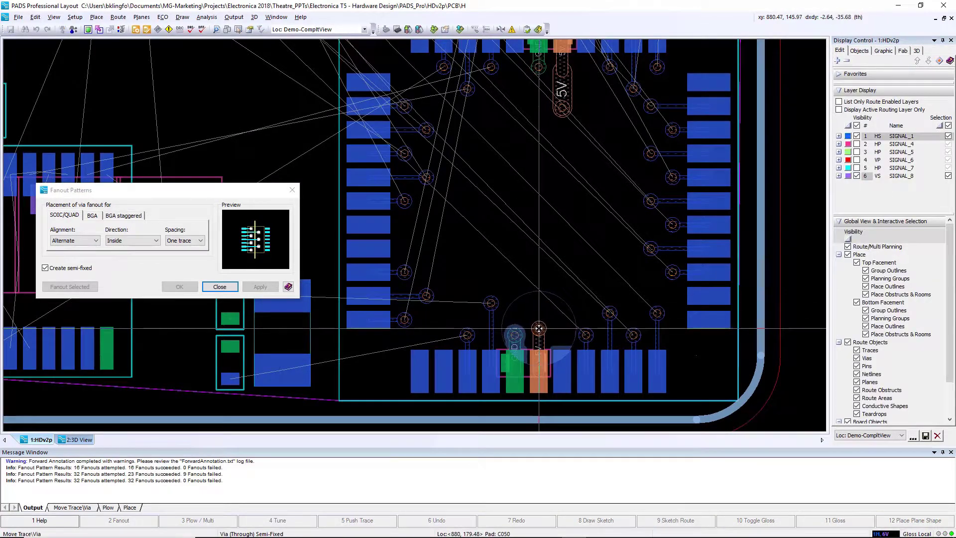
pyautogui.press('Escape')
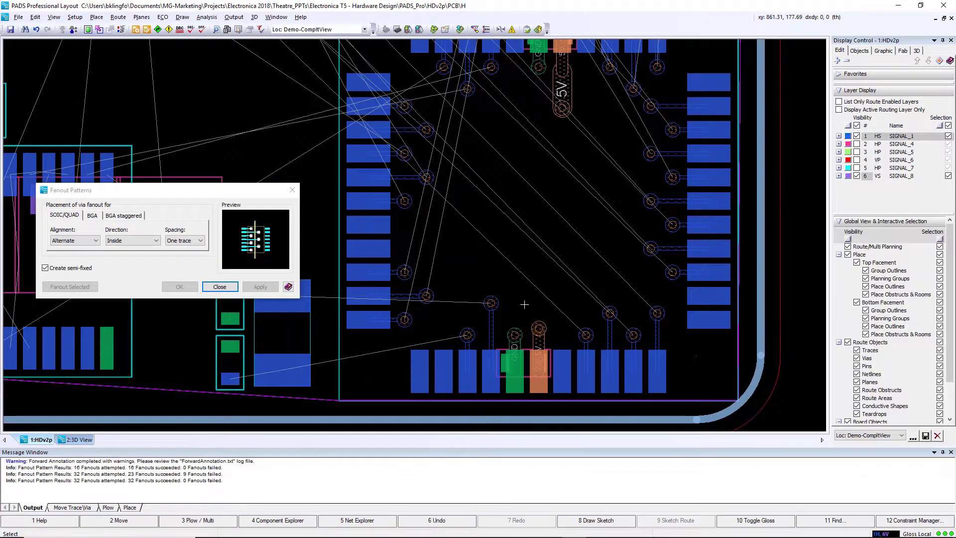
pyautogui.moveTo(568, 89); pyautogui.dragTo(563, 69)
# Fan out the pins of the 14-pin chip between IC2 and the two large capacitors with the same pattern.
pyautogui.scroll(-3, 561, 118)
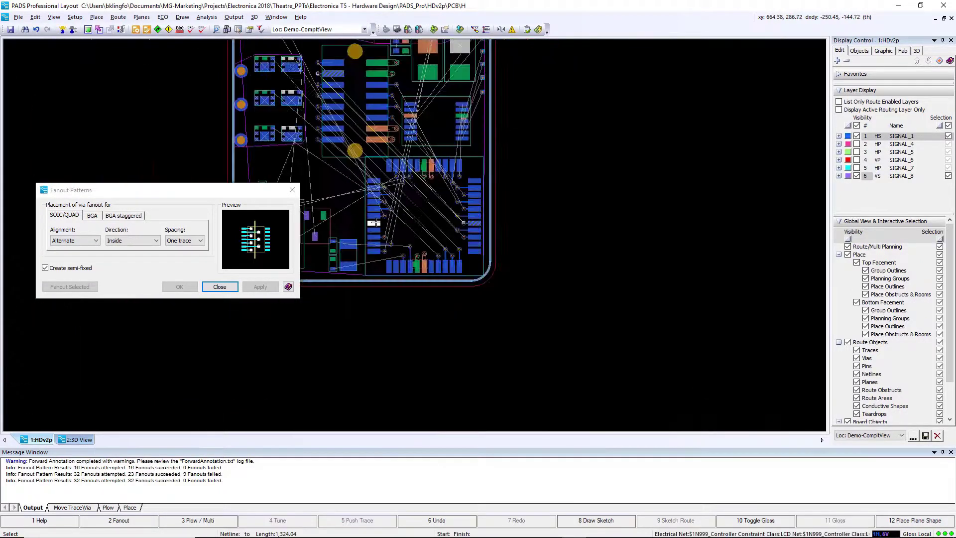
pyautogui.scroll(3, 471, 97)
pyautogui.click(491, 87)
pyautogui.click(69, 286)
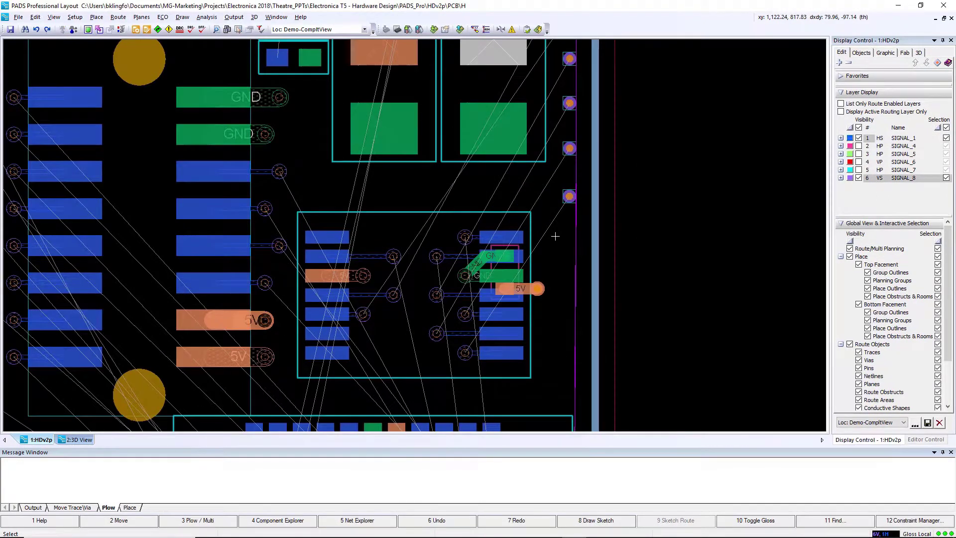
# Sketch-route the four nets from the board-edge pads to the fanout vias of the 14-pin chip.
pyautogui.keyDown('ctrl'); pyautogui.moveTo(489, 178); pyautogui.dragTo(529, 192); pyautogui.keyUp('ctrl')
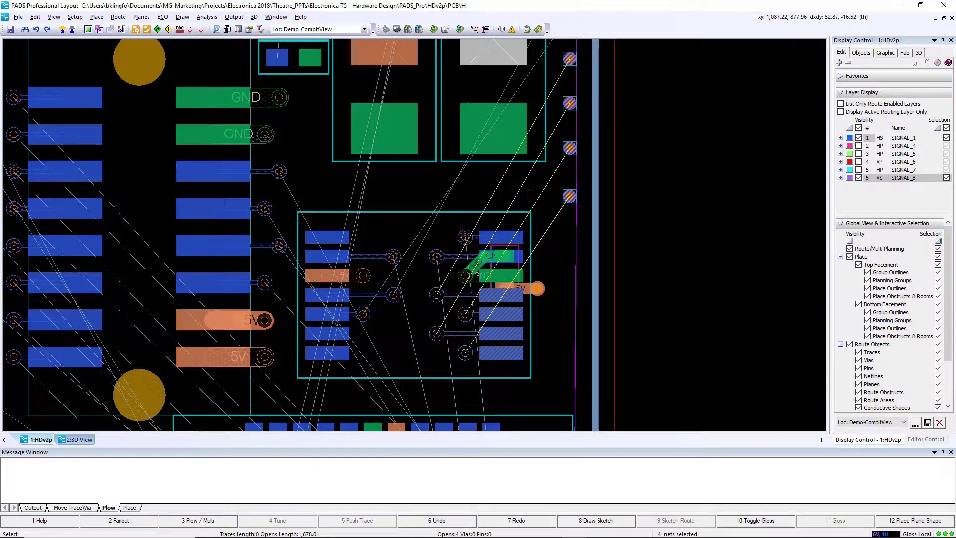
pyautogui.press('F8')
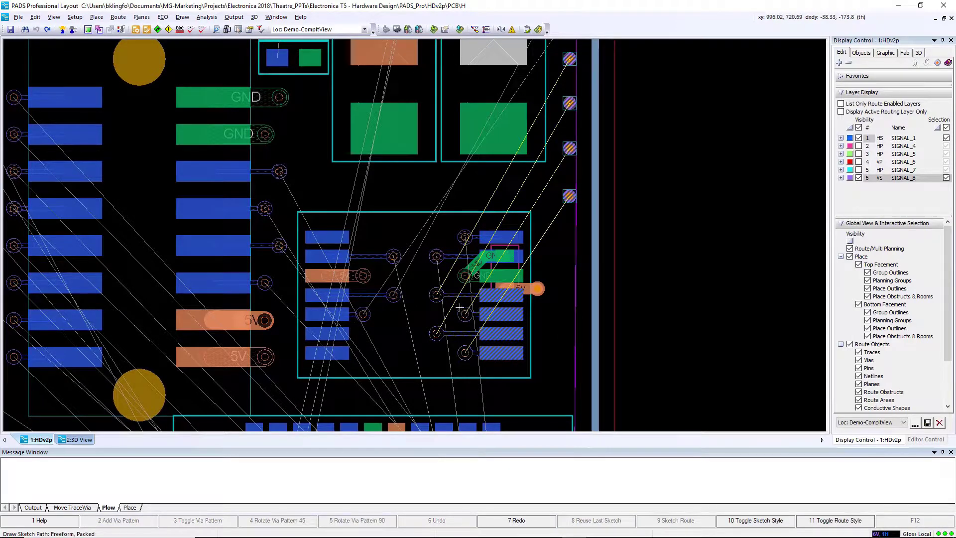
pyautogui.moveTo(459, 307)
pyautogui.mouseDown()
pyautogui.moveTo(492, 267)
pyautogui.moveTo(551, 142)
pyautogui.mouseUp()
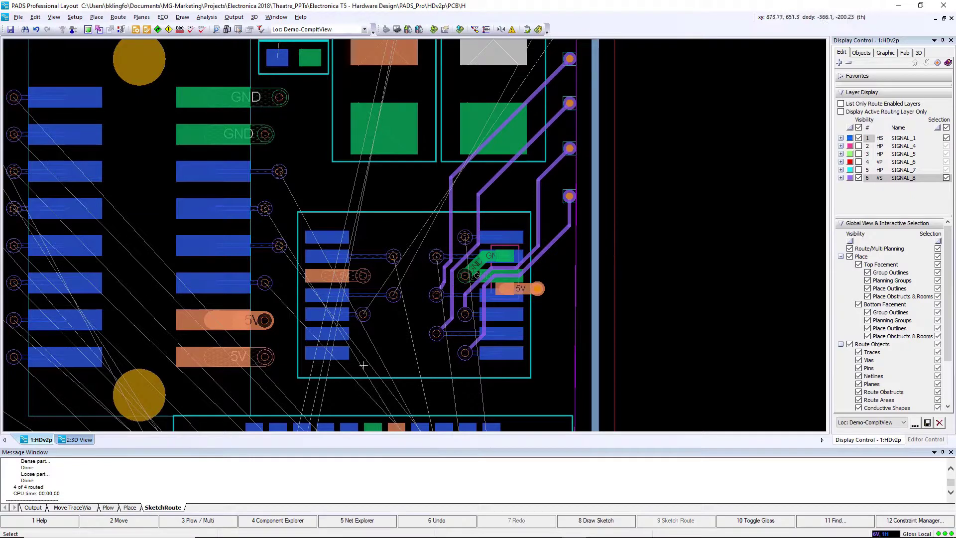
# Sketch-route the four nets from J1's right pin column to IC2's right-side fanout vias.
pyautogui.scroll(-1, 364, 365)
pyautogui.moveTo(378, 348); pyautogui.dragTo(357, 364, button='middle')
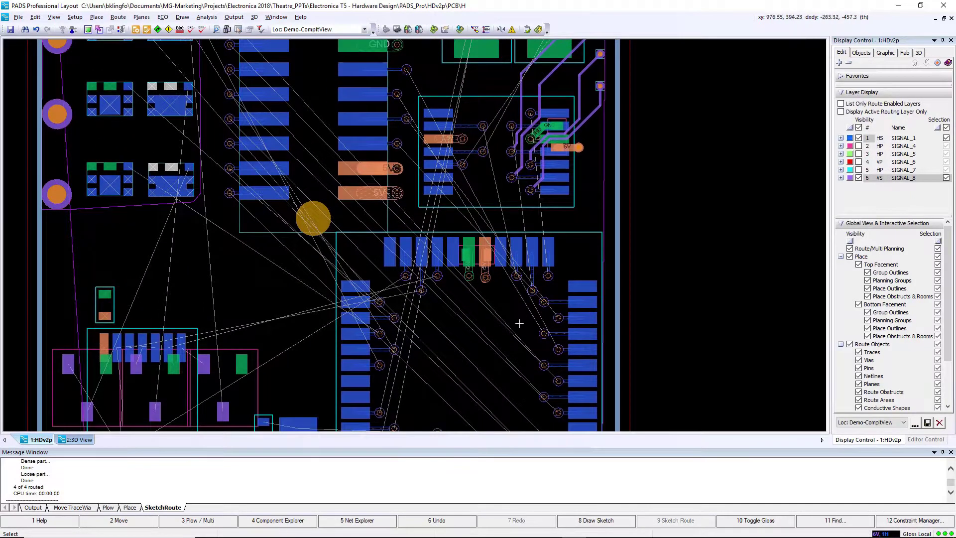
pyautogui.moveTo(527, 322)
pyautogui.mouseDown()
pyautogui.moveTo(544, 323)
pyautogui.moveTo(552, 302)
pyautogui.moveTo(528, 300)
pyautogui.moveTo(498, 209)
pyautogui.moveTo(422, 144)
pyautogui.moveTo(418, 120)
pyautogui.mouseUp()
pyautogui.click(592, 526)
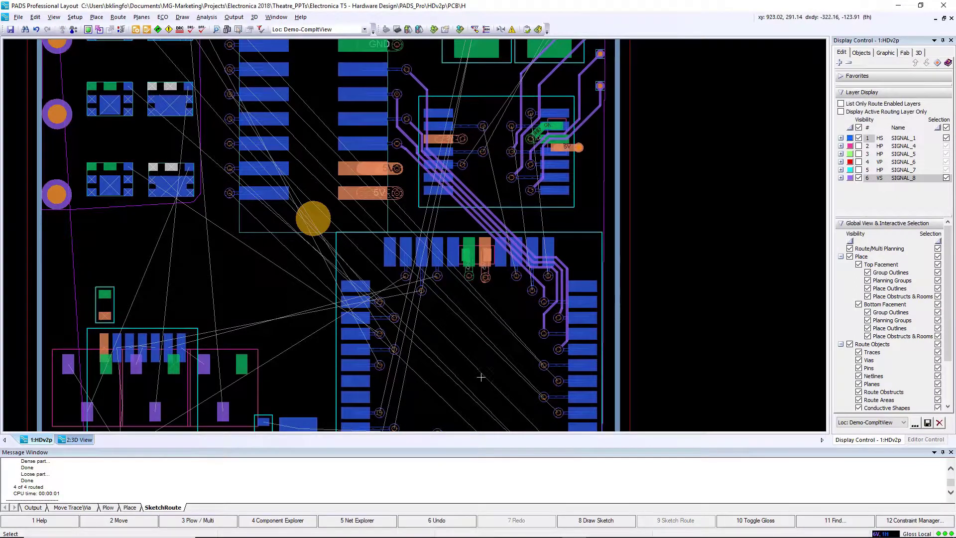
# Sketch-route the eight nets from J1's left pin column diagonally across IC2 to its right and lower pins.
pyautogui.scroll(-2, 444, 352)
pyautogui.moveTo(433, 391); pyautogui.dragTo(493, 324)
pyautogui.click(589, 518)
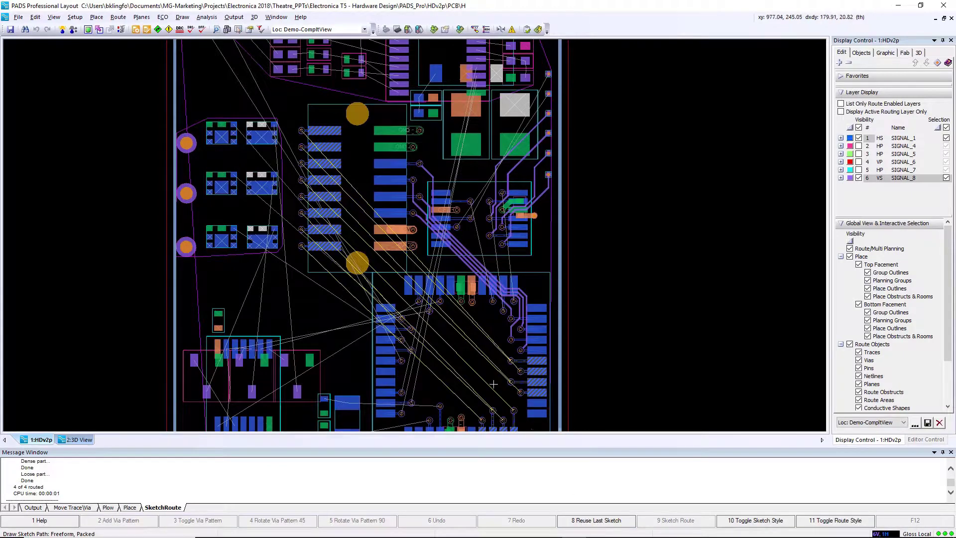
pyautogui.moveTo(495, 393); pyautogui.dragTo(429, 308)
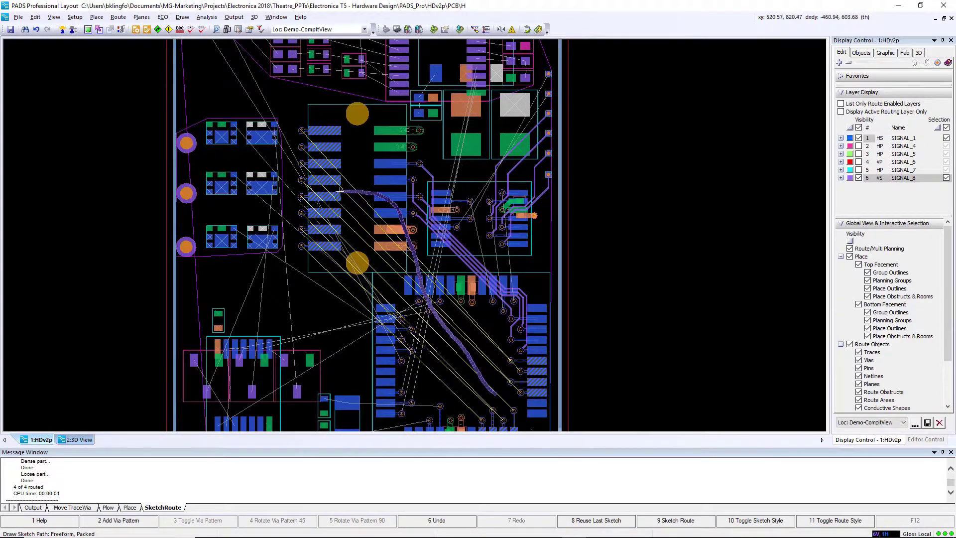
pyautogui.moveTo(329, 193); pyautogui.dragTo(328, 193)
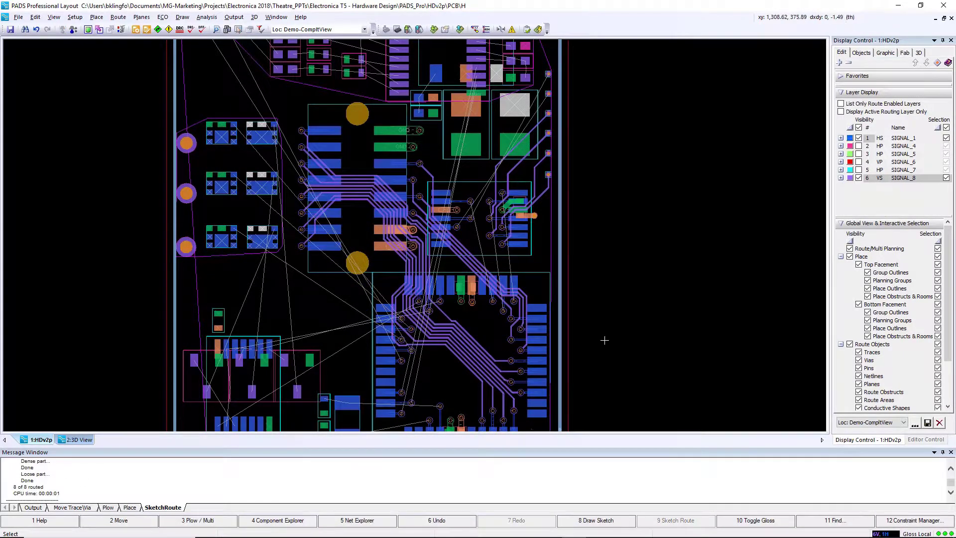
# Move the fanout via near IC2's upper-left corner out of the trace bundle, and gloss the seven nets running diagonally past it.
pyautogui.scroll(2, 418, 347)
pyautogui.moveTo(443, 265)
pyautogui.mouseDown()
pyautogui.moveTo(401, 265)
pyautogui.moveTo(394, 245)
pyautogui.moveTo(418, 284)
pyautogui.mouseUp()
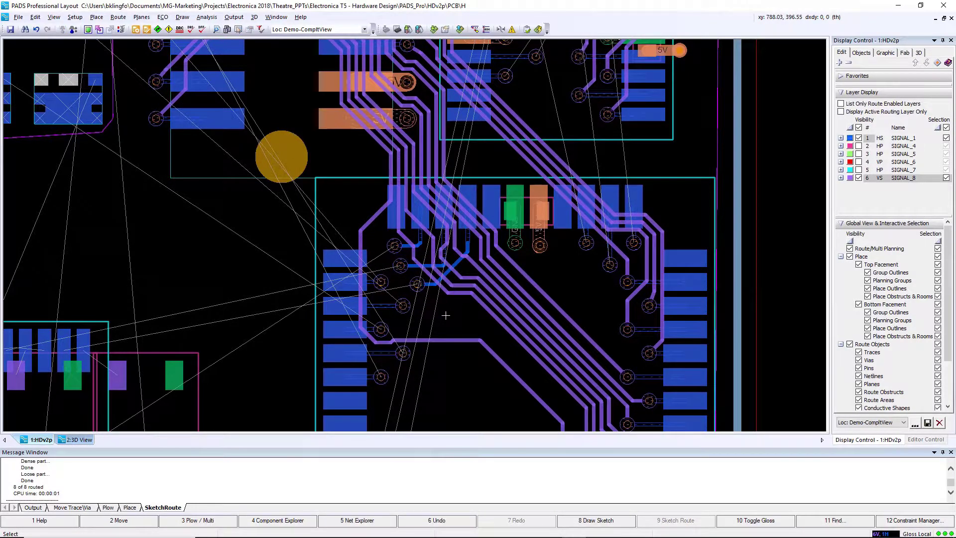
pyautogui.moveTo(551, 278); pyautogui.dragTo(487, 325)
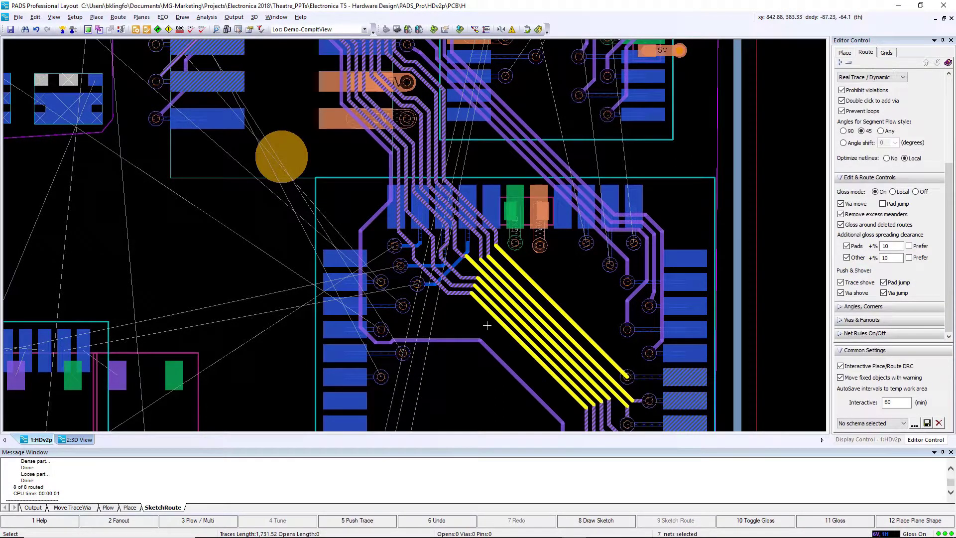
pyautogui.rightClick(486, 325)
pyautogui.moveTo(548, 83)
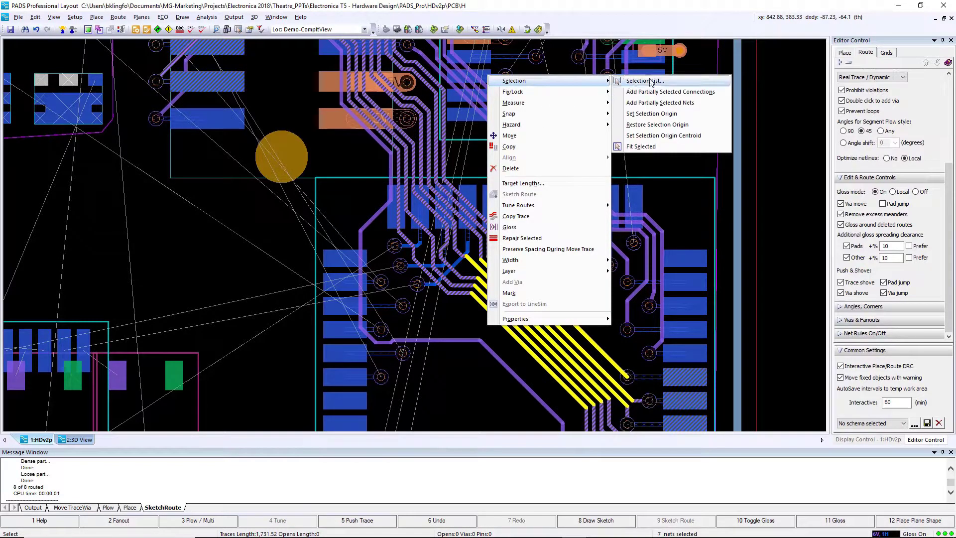
pyautogui.click(653, 102)
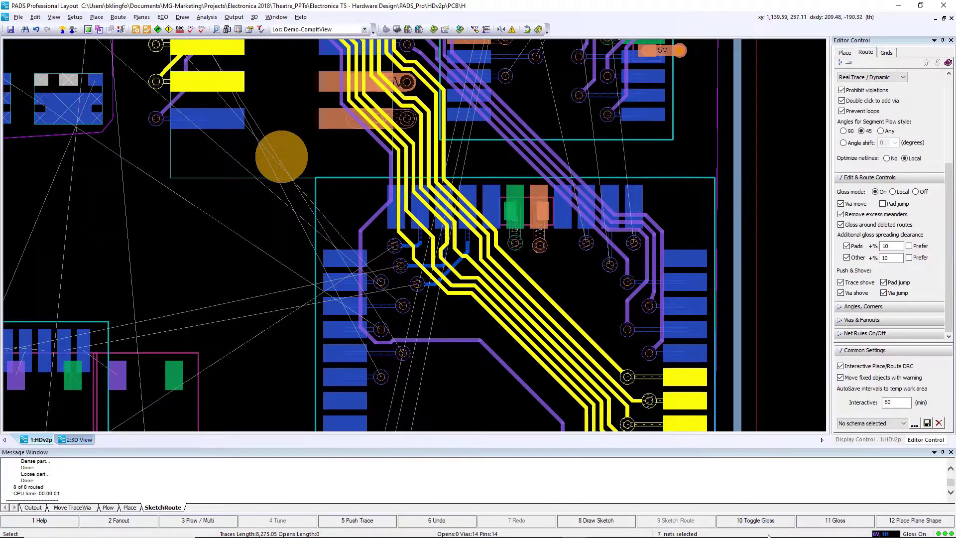
pyautogui.click(829, 519)
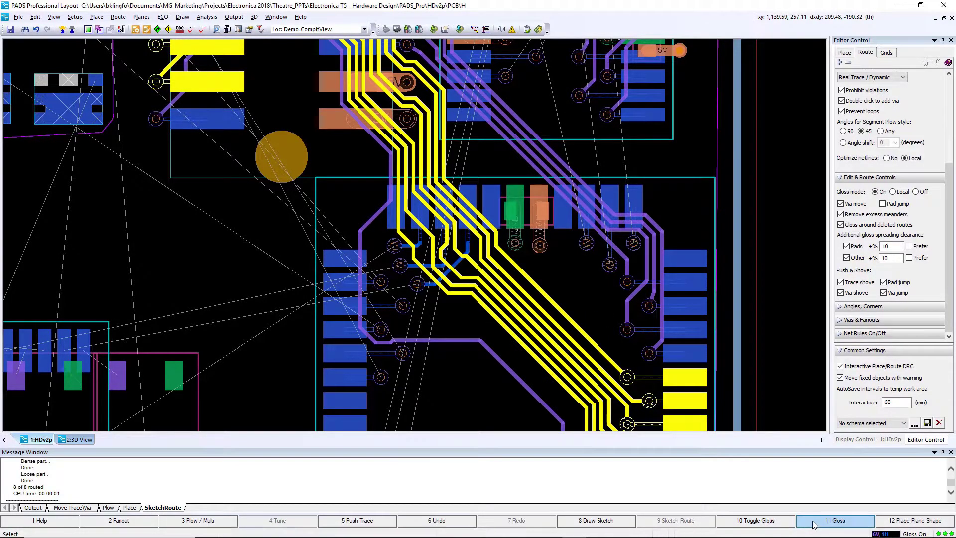
pyautogui.click(767, 364)
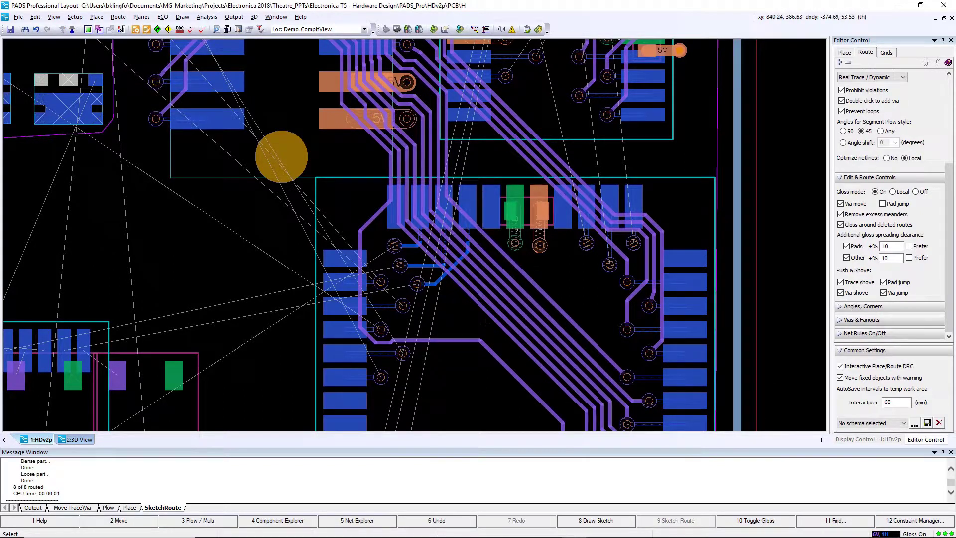
pyautogui.press('F3')
pyautogui.press('Escape')
pyautogui.scroll(-2, 403, 296)
pyautogui.scroll(2, 368, 141)
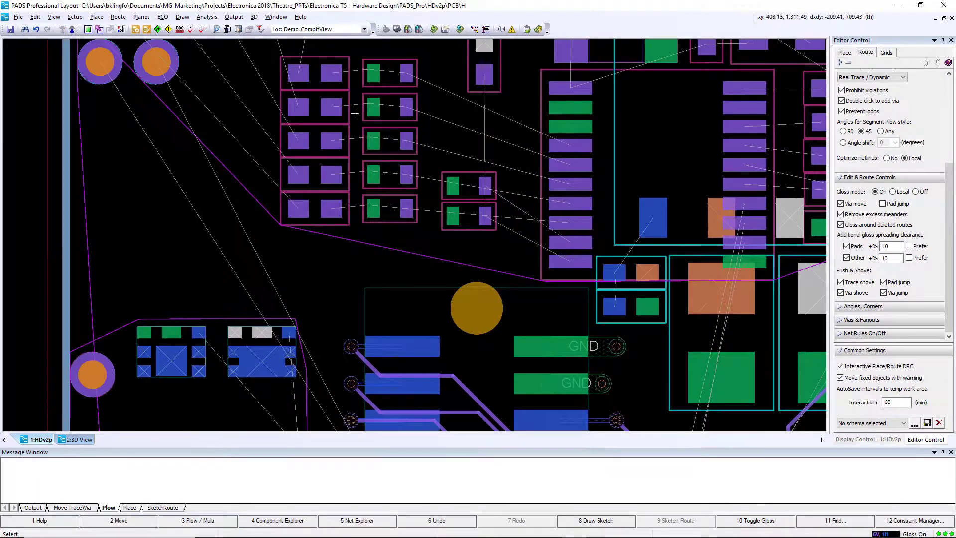
# Route a short trace from the GND pad of C9, the lowest capacitor in the five-capacitor column, to a new through via beside it.
pyautogui.moveTo(353, 128); pyautogui.dragTo(353, 136, button='middle')
pyautogui.scroll(3, 361, 229)
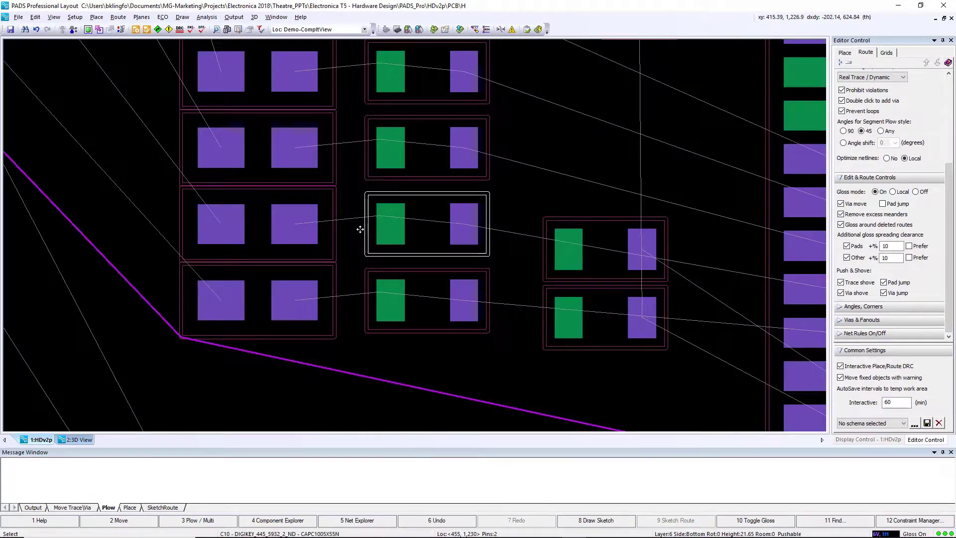
pyautogui.click(391, 314)
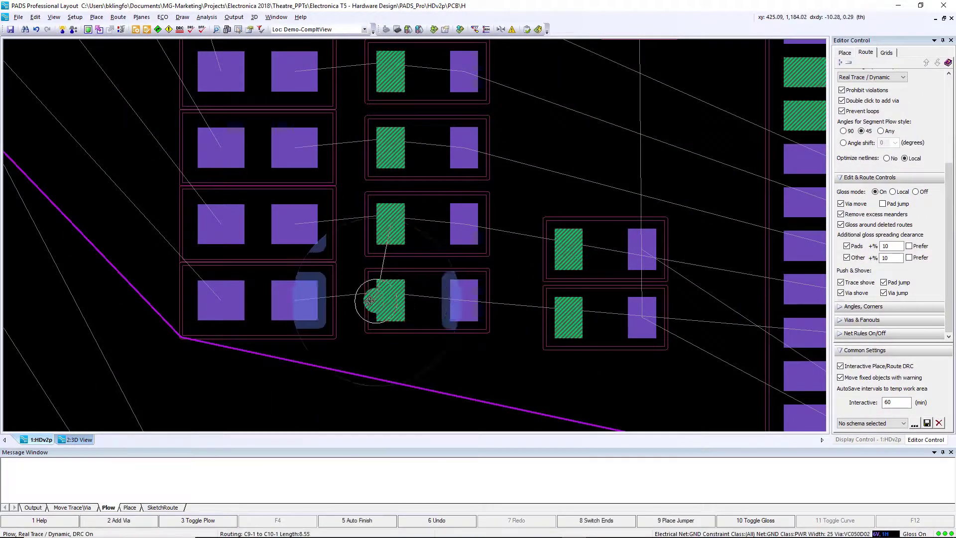
pyautogui.doubleClick(351, 300)
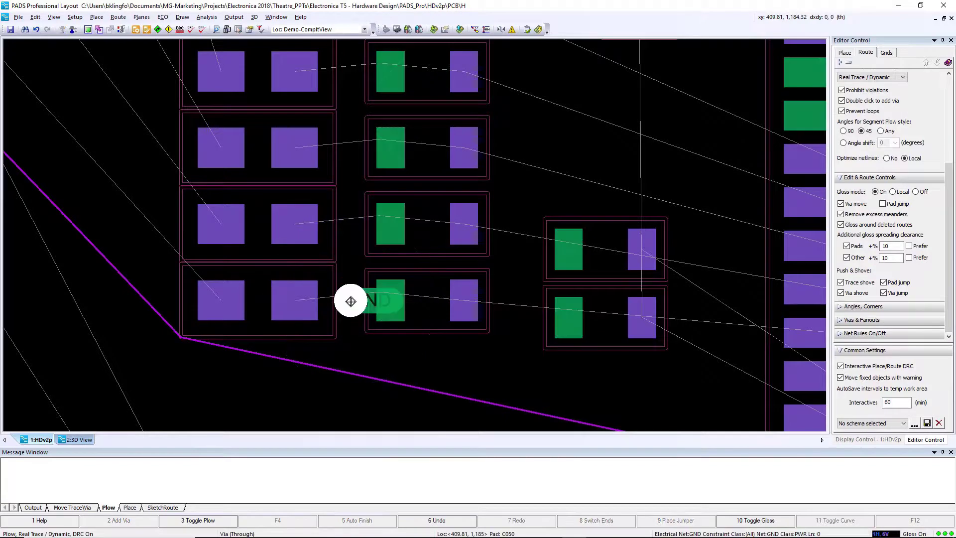
# Copy C9's GND trace and via onto the GND pads of the four capacitors above it.
pyautogui.moveTo(341, 333); pyautogui.dragTo(368, 295)
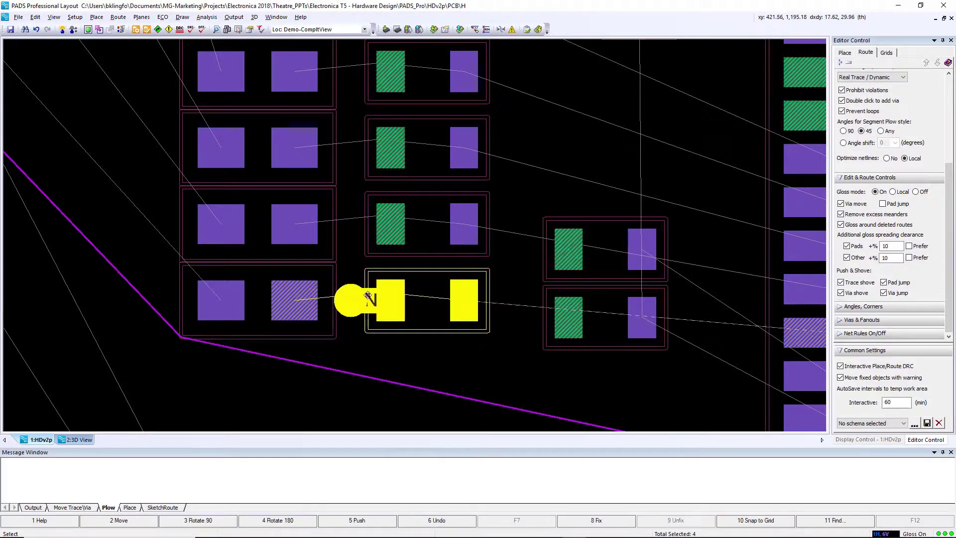
pyautogui.keyDown('ctrl'); pyautogui.click(367, 333); pyautogui.keyUp('ctrl')
pyautogui.hotkey('ctrl', 'c')
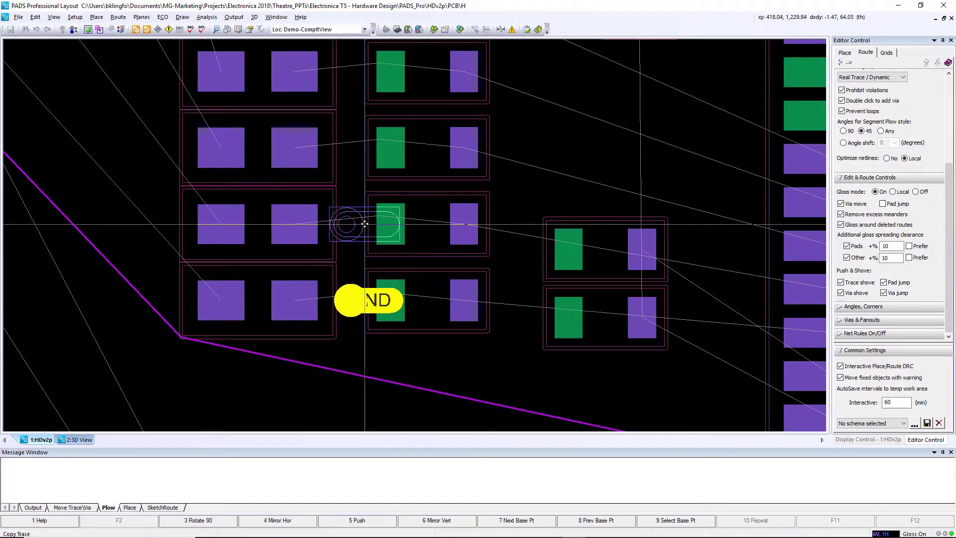
pyautogui.click(365, 224)
pyautogui.middleClick(367, 146)
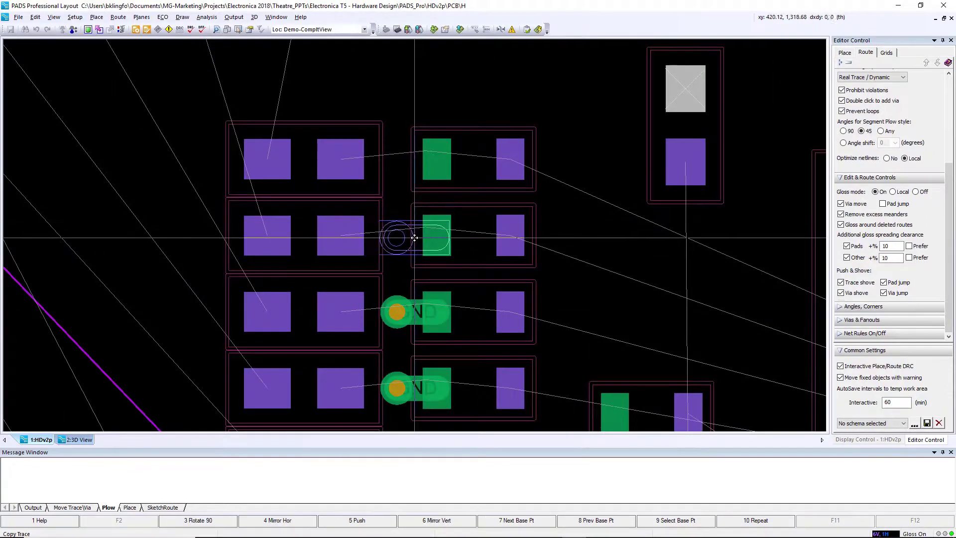
pyautogui.click(414, 237)
pyautogui.click(414, 160)
pyautogui.middleClick(414, 84)
pyautogui.press('Escape')
# Check the plane data states for layers 4 and 5 in the plane assignments, and accept the assignments with both layers set to Dynamic.
pyautogui.scroll(-1, 461, 277)
pyautogui.moveTo(465, 341); pyautogui.dragTo(462, 389, button='middle')
pyautogui.click(462, 388)
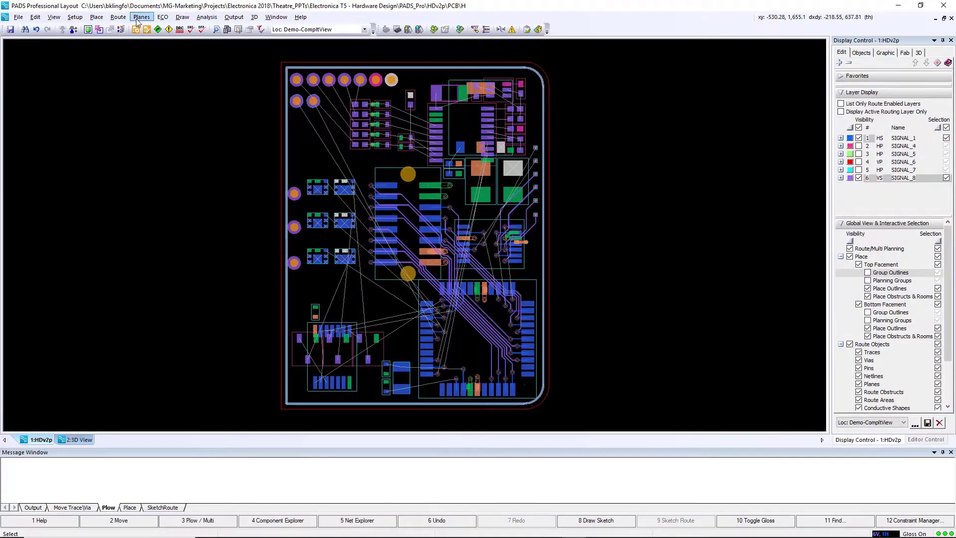
pyautogui.click(142, 17)
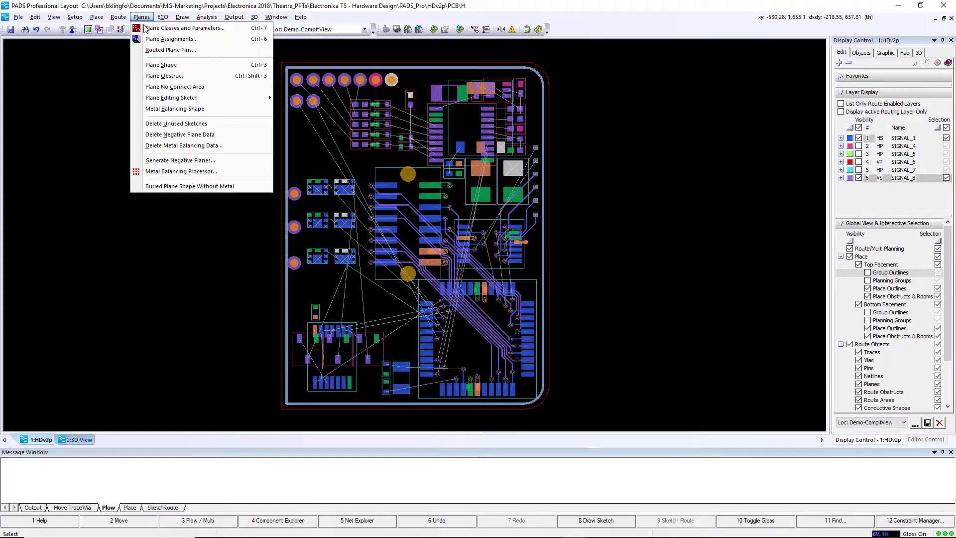
pyautogui.click(154, 25)
pyautogui.click(324, 204)
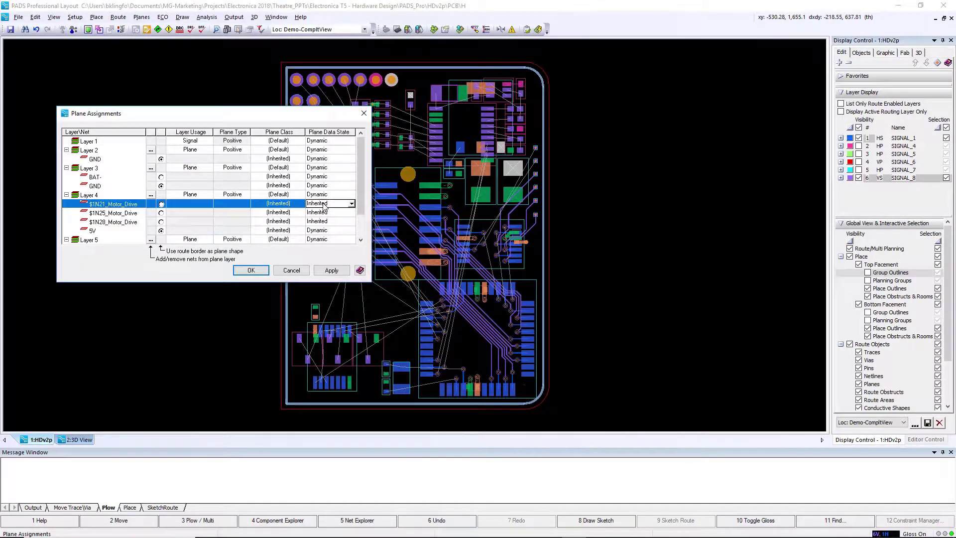
pyautogui.click(322, 231)
pyautogui.click(324, 240)
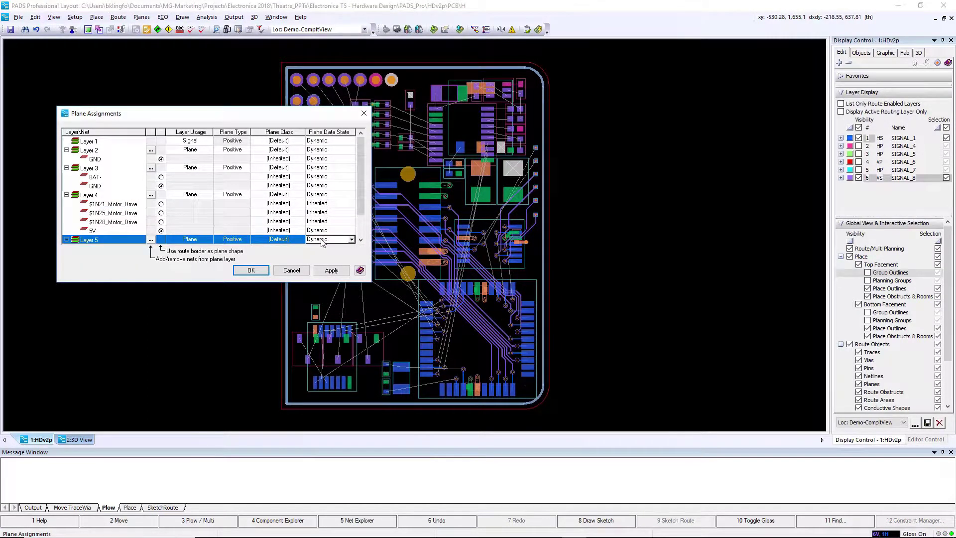
pyautogui.click(247, 271)
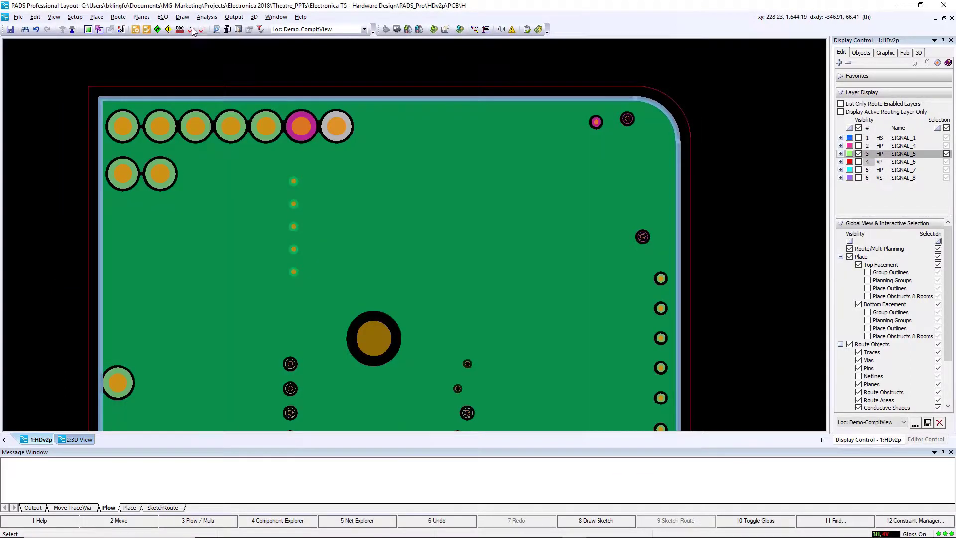
# Draw a BAT- conductive shape on layer 3 over the board's upper-right area, with corners at 390,1530, 390,1130 and 1170,1130, following the rounded board edge.
pyautogui.click(183, 18)
pyautogui.click(193, 49)
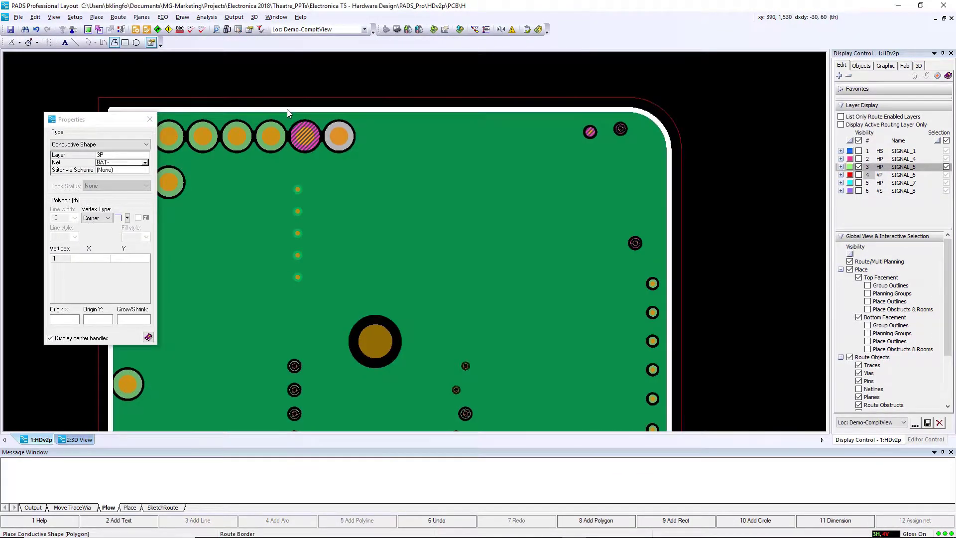
pyautogui.click(287, 111)
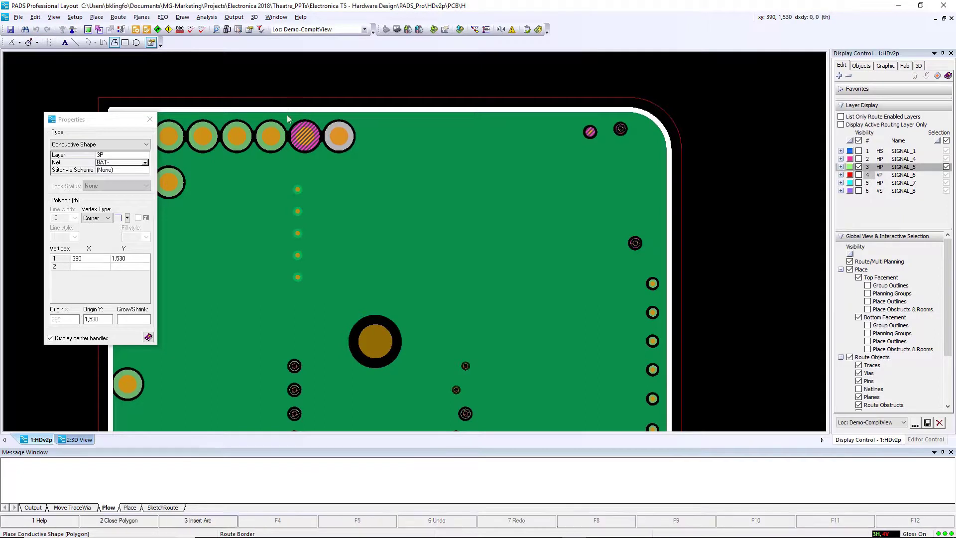
pyautogui.click(289, 303)
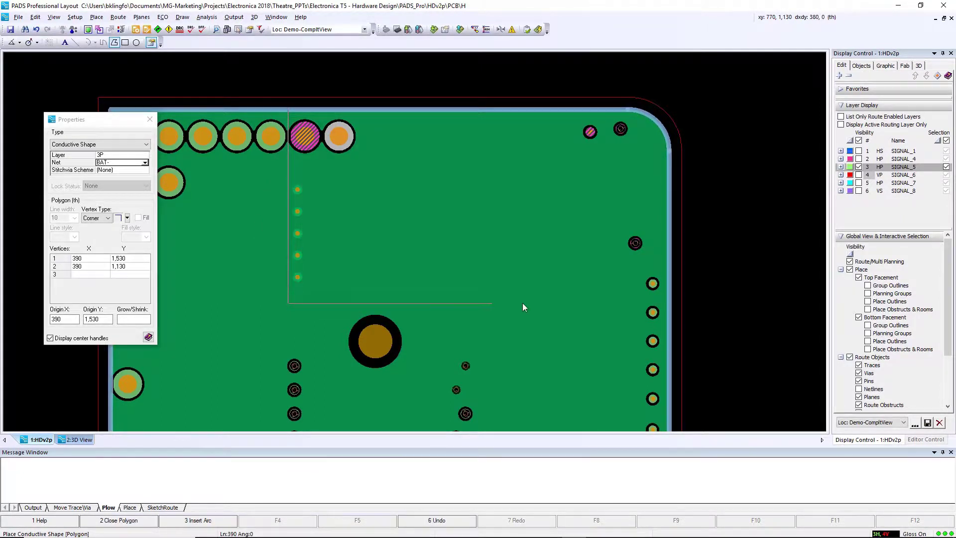
pyautogui.click(665, 303)
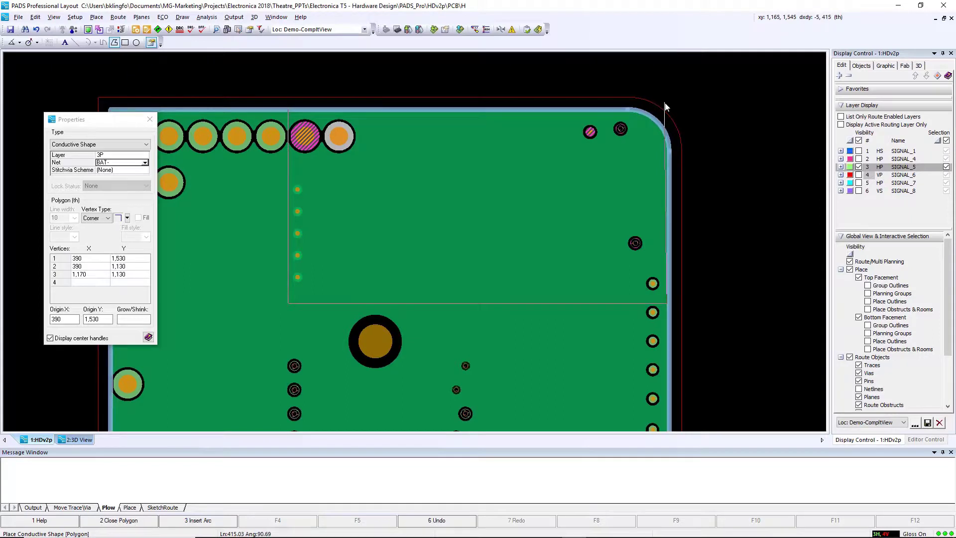
pyautogui.click(288, 109)
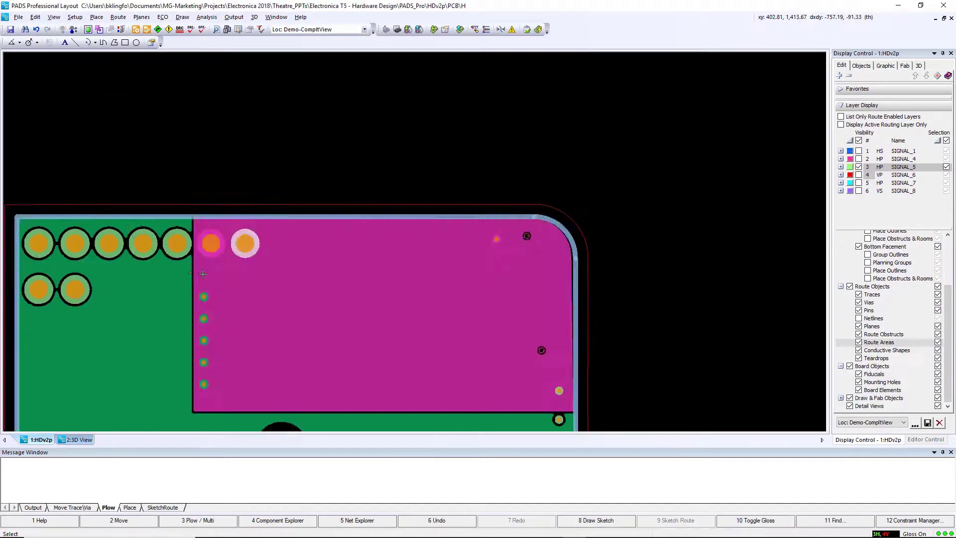
# Change the BAT- area on layer 3 from a conductive shape to a plane shape.
pyautogui.scroll(3, 175, 244)
pyautogui.doubleClick(176, 244)
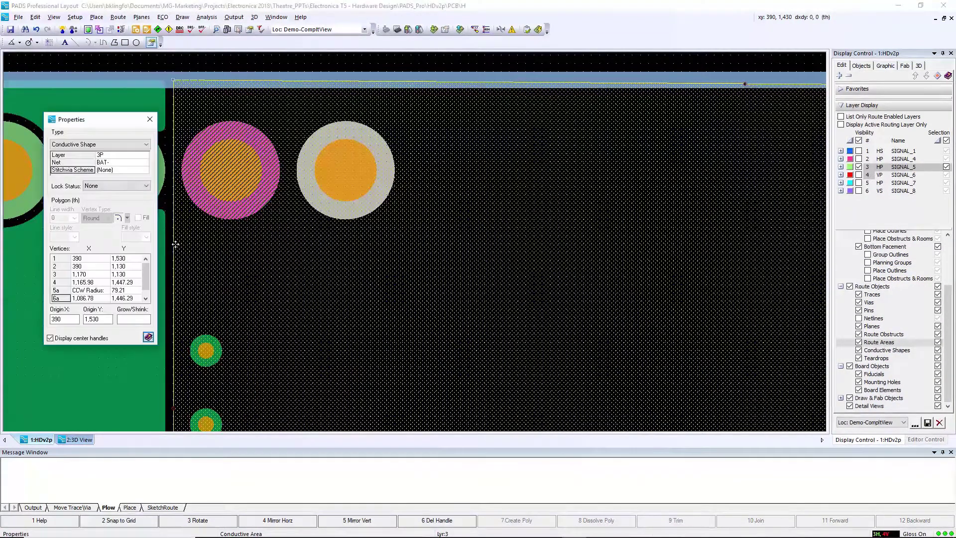
pyautogui.click(124, 144)
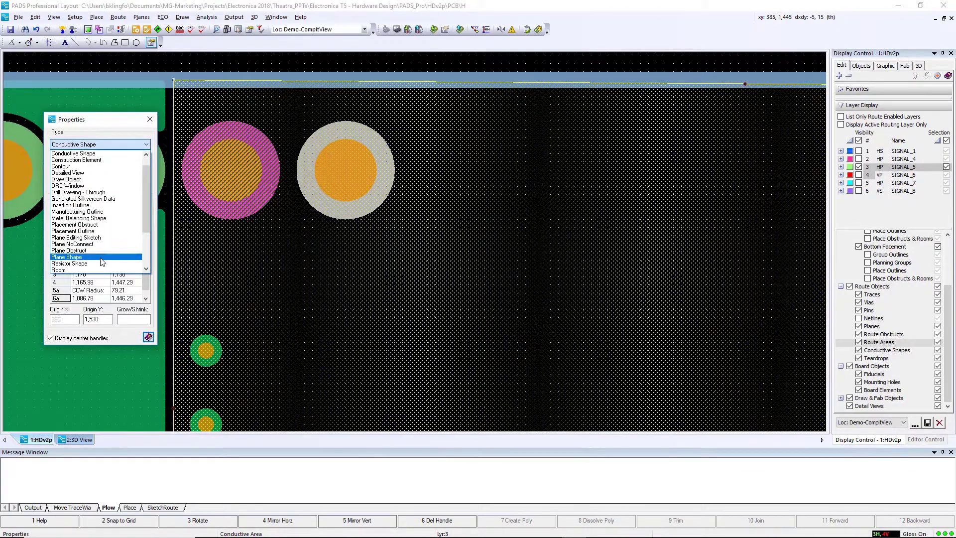
pyautogui.click(133, 259)
pyautogui.click(149, 119)
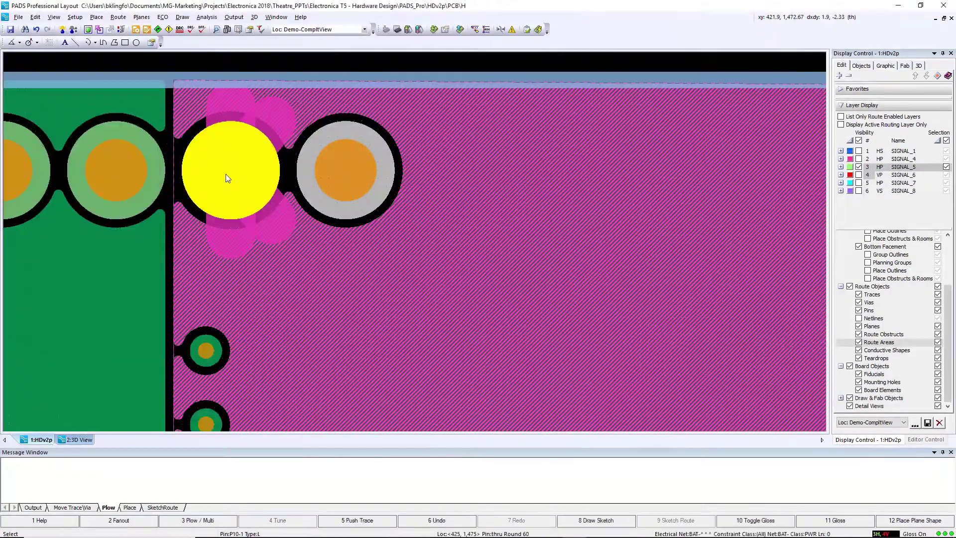
# Apply a layer 3 thermal override to BAT- pin P10-1, with non-via connection values of 30 and 6 th and eight tie legs.
pyautogui.rightClick(225, 174)
pyautogui.click(271, 283)
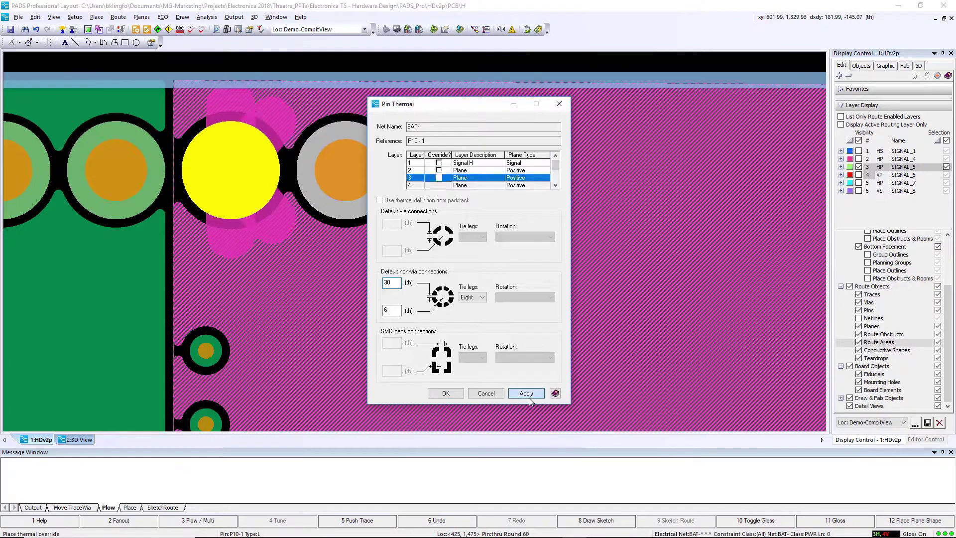
pyautogui.click(524, 393)
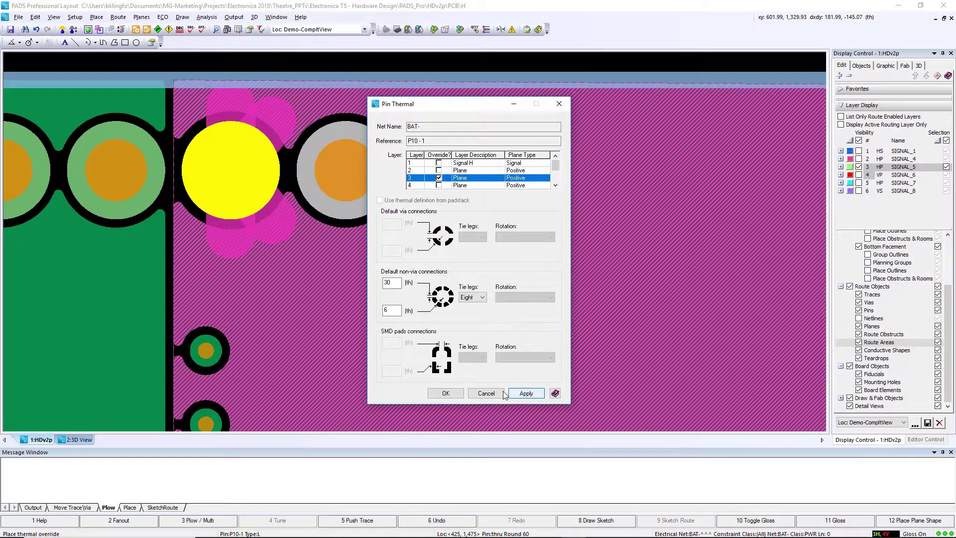
pyautogui.click(446, 392)
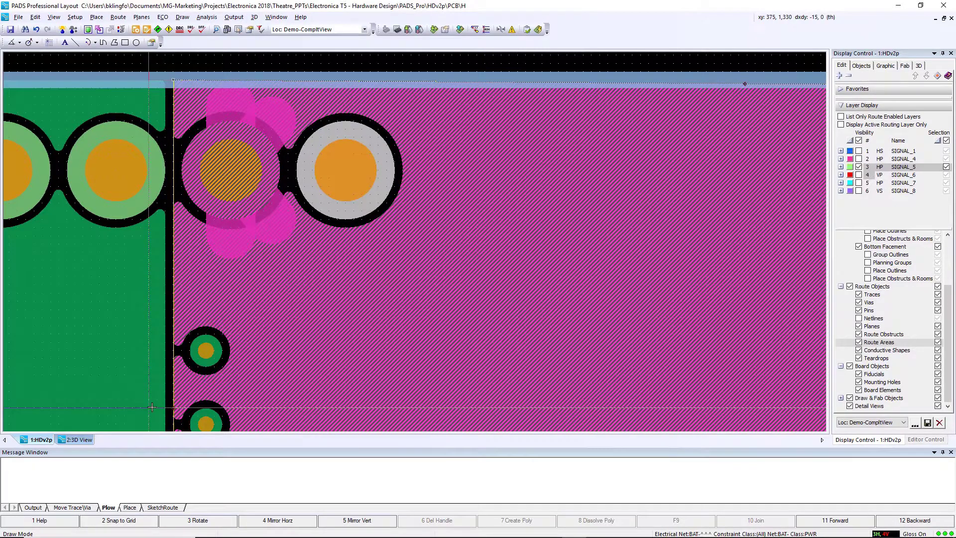
# Show layers 1 and 6, and move the GND vias of the column's highest and lowest capacitors above and below their respective pads.
pyautogui.click(152, 406)
pyautogui.scroll(-3, 283, 294)
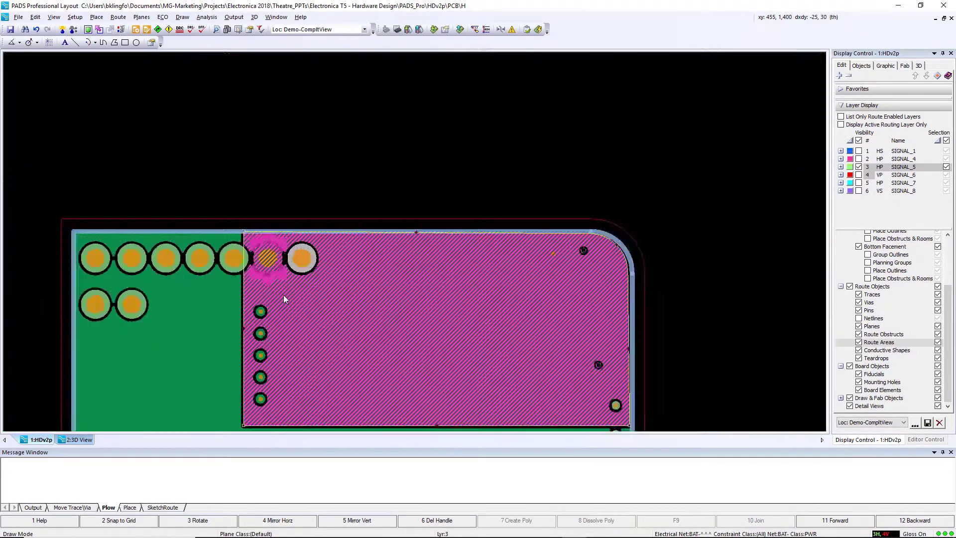
pyautogui.scroll(2, 240, 429)
pyautogui.click(859, 151)
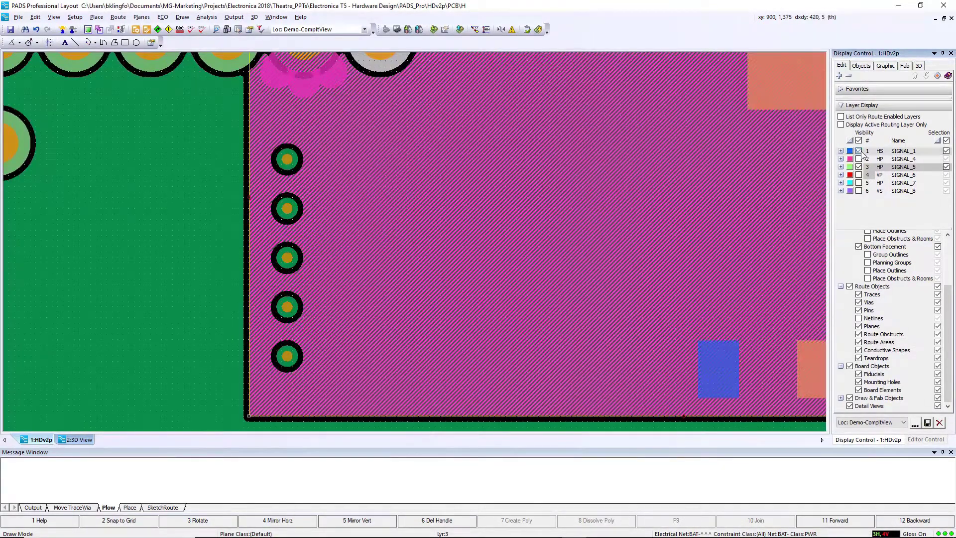
pyautogui.click(859, 191)
pyautogui.click(285, 164)
pyautogui.moveTo(287, 162)
pyautogui.mouseDown()
pyautogui.moveTo(291, 143)
pyautogui.moveTo(287, 159)
pyautogui.moveTo(304, 128)
pyautogui.moveTo(313, 129)
pyautogui.mouseUp()
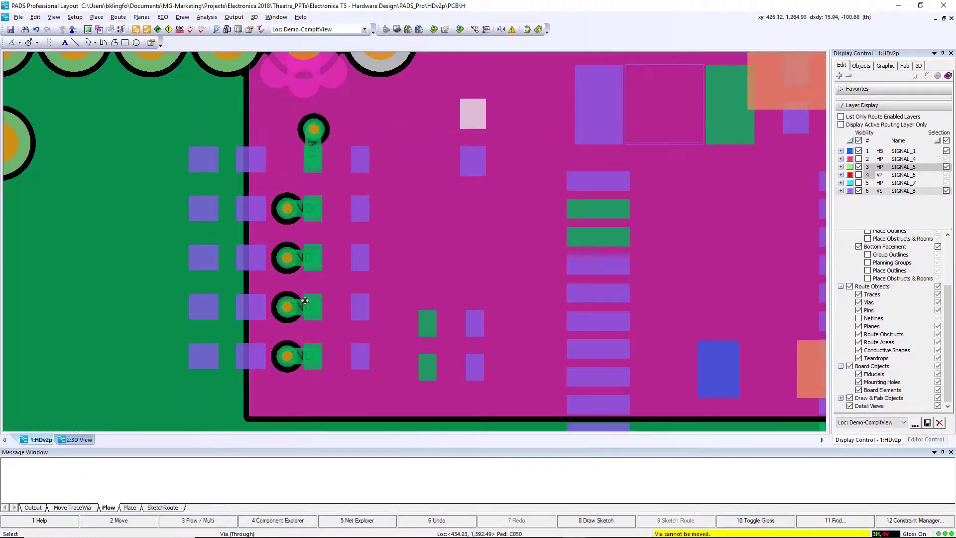
pyautogui.moveTo(287, 356); pyautogui.dragTo(309, 389)
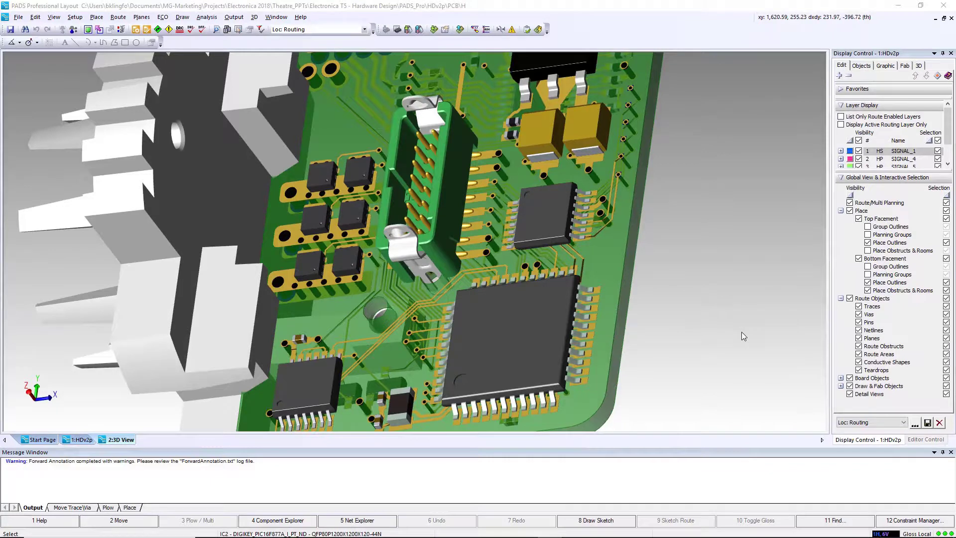
# Close the 3D view of the routed board and export the design to HyperLynx SI/PI/Thermal.
pyautogui.click(950, 18)
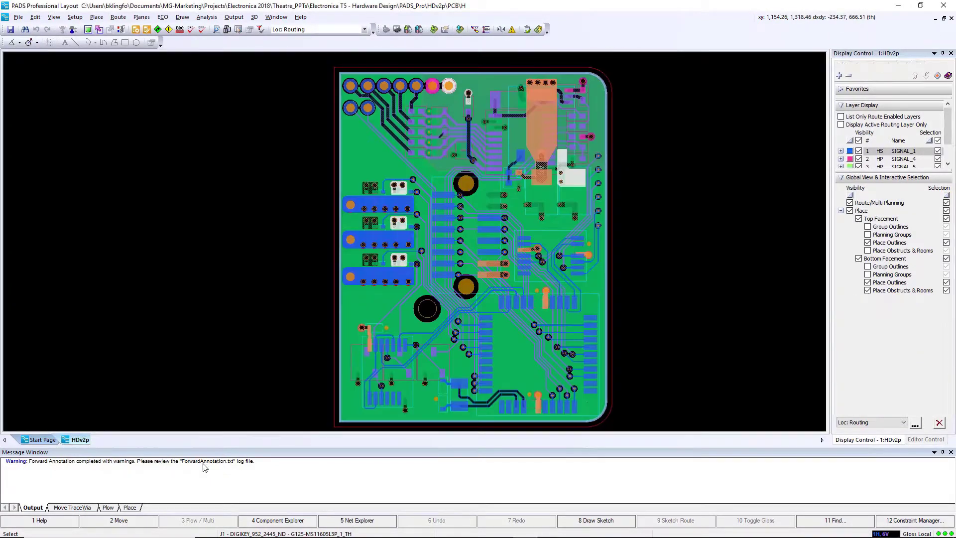
pyautogui.click(206, 18)
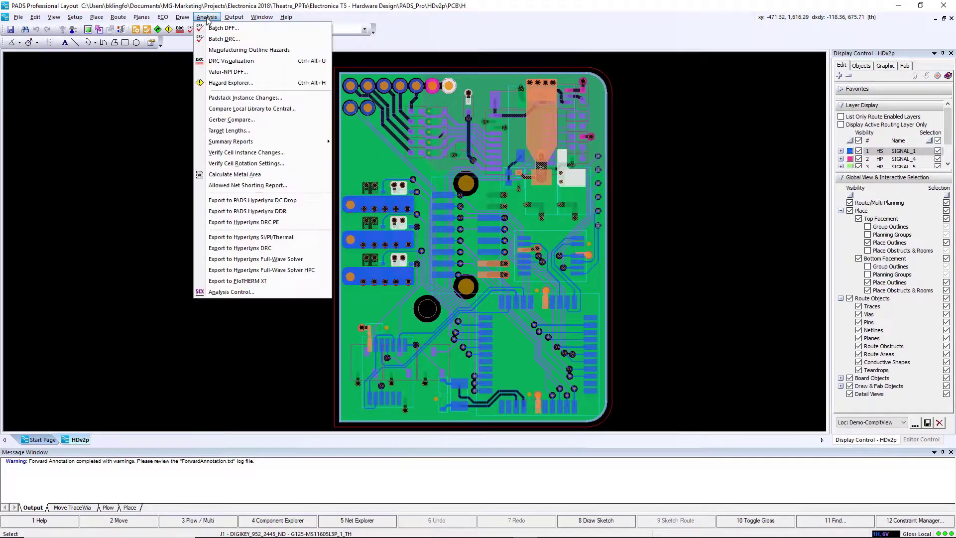
pyautogui.click(239, 240)
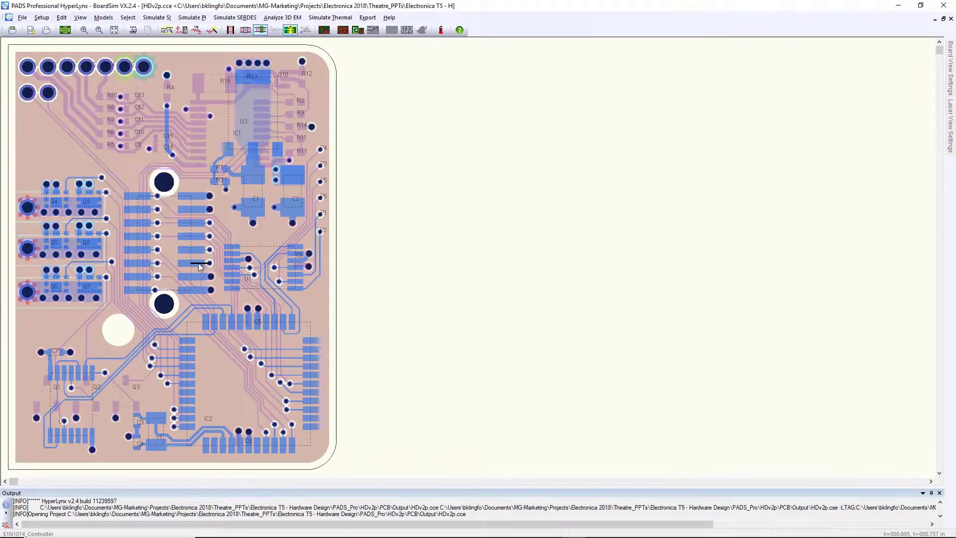
# Select net $1N1014_Controller between J1 and IC2 in HyperLynx BoardSim and open its signal simulation.
pyautogui.rightClick(198, 263)
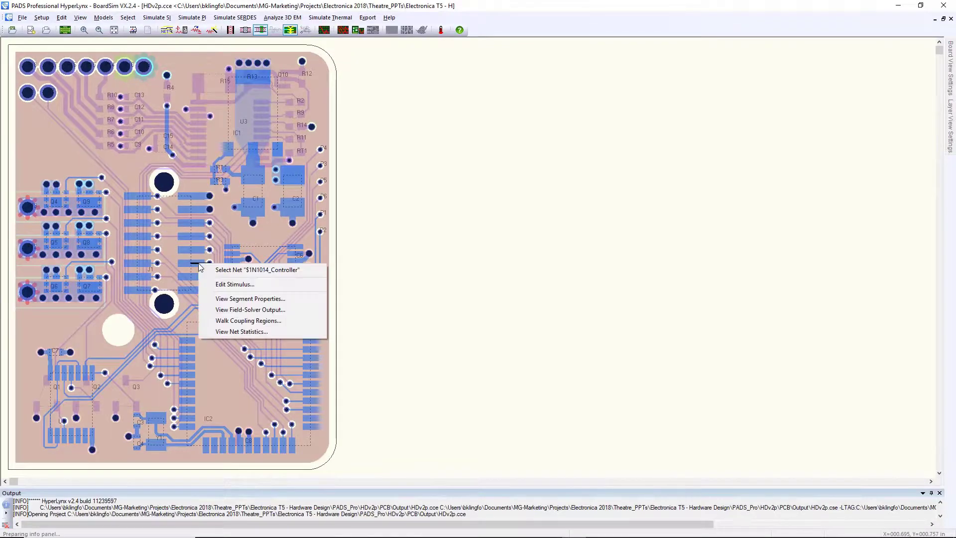
pyautogui.click(215, 269)
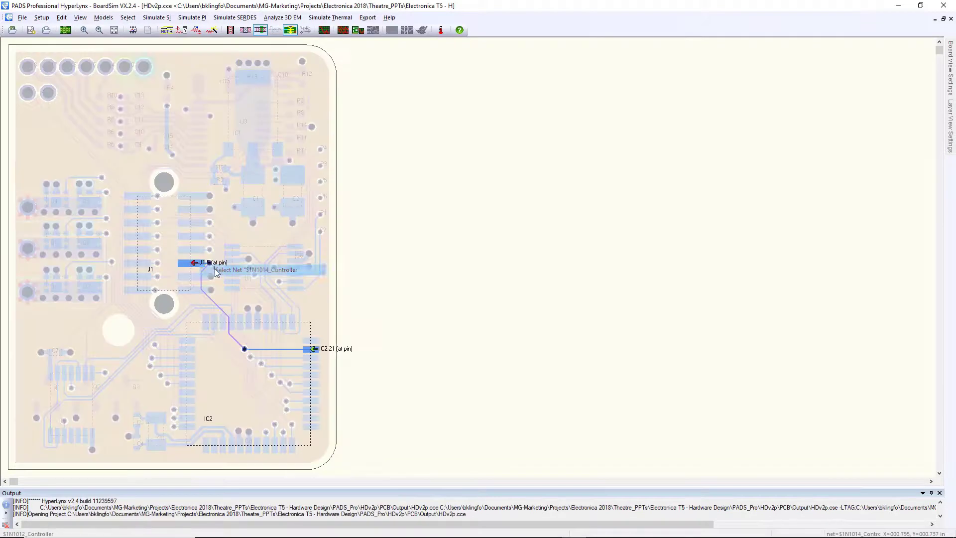
pyautogui.click(324, 31)
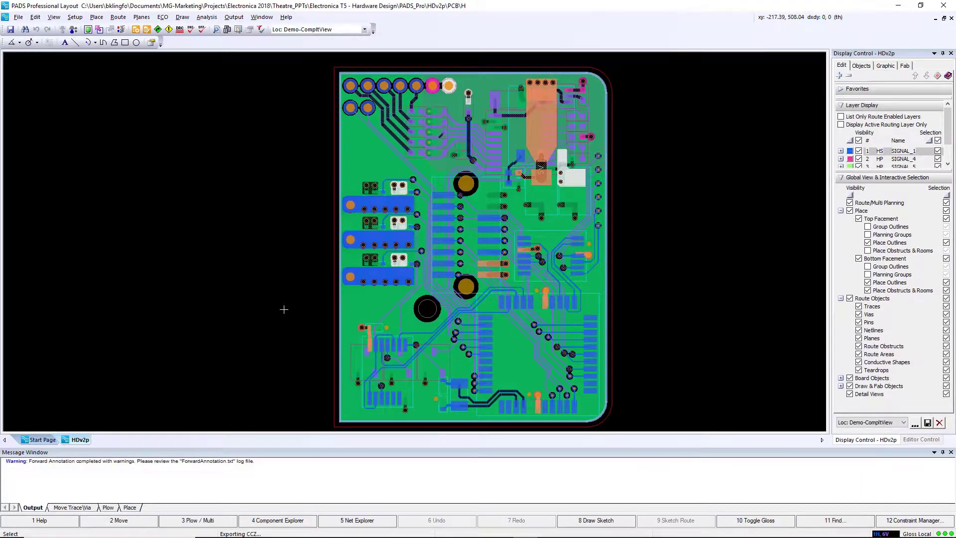
# Switch back to PADS Professional Layout and run a Batch DRC on the entire design with the Final DRC scheme and all six layers.
pyautogui.click(205, 18)
pyautogui.click(214, 39)
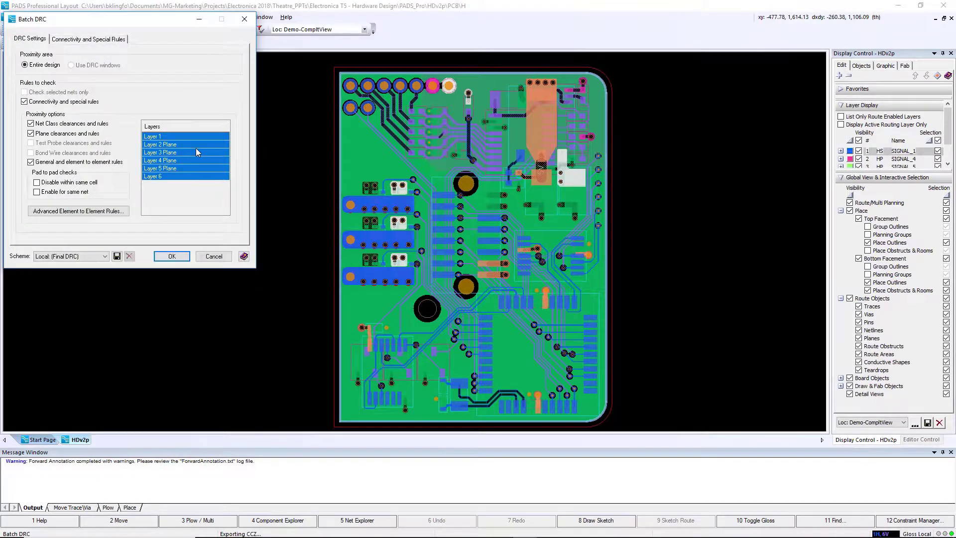
pyautogui.click(163, 258)
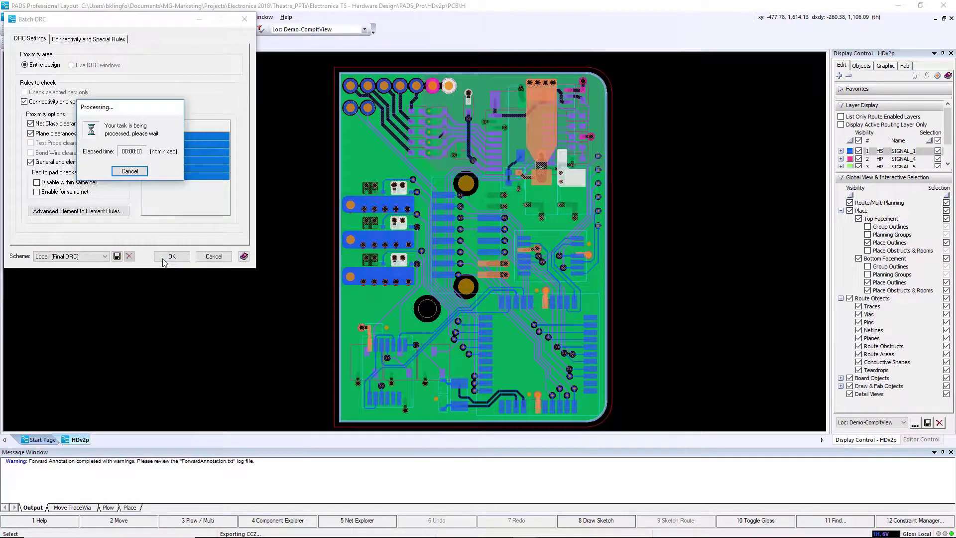
# Inspect the batch proximity hazard for placement outlines in the Hazard Explorer and locate it on the board.
pyautogui.click(199, 18)
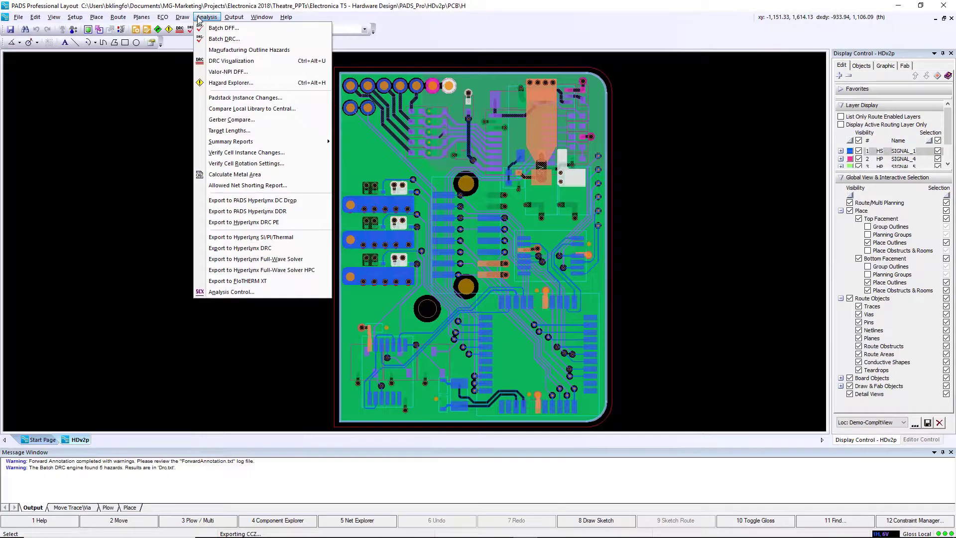
pyautogui.click(230, 82)
pyautogui.click(75, 99)
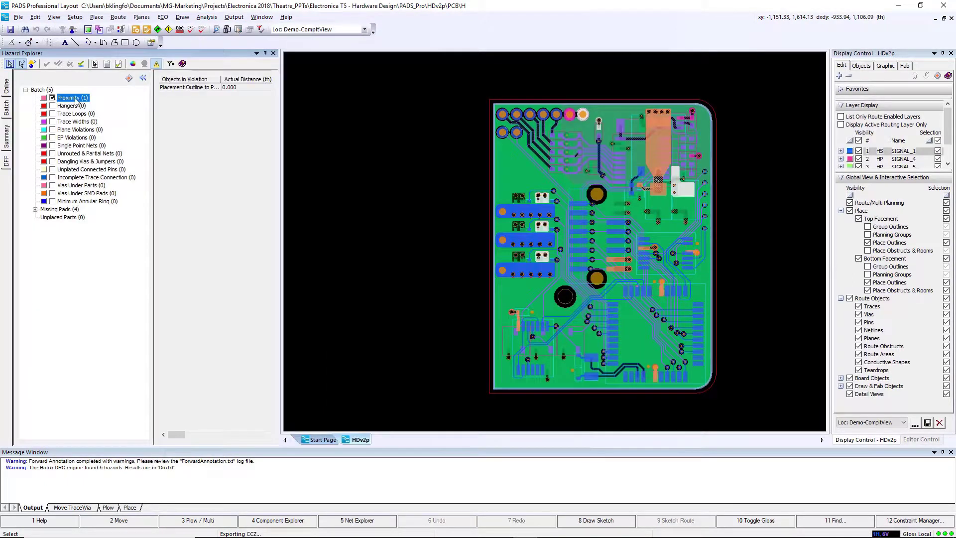
pyautogui.click(202, 88)
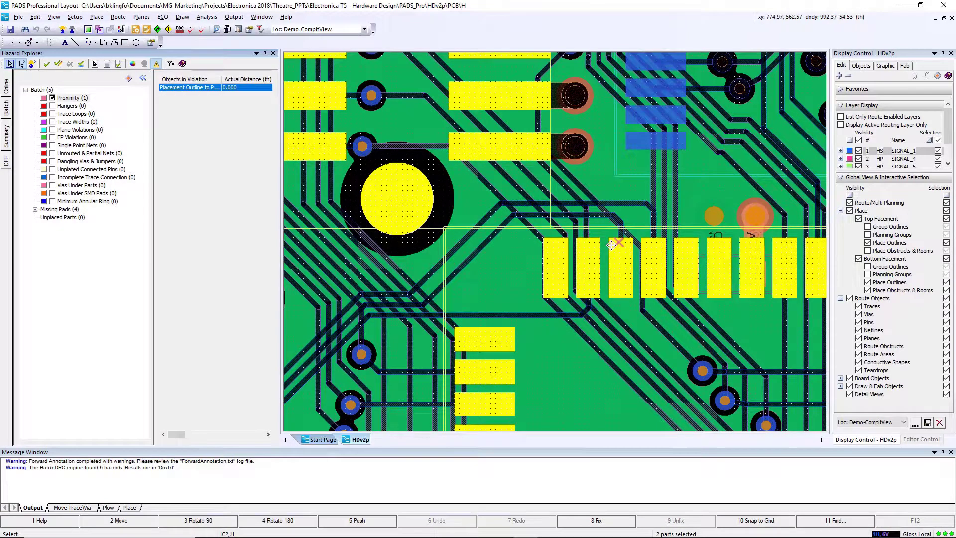
# Set up a Batch DFF for the entire design with all analyses performed.
pyautogui.scroll(-2, 482, 259)
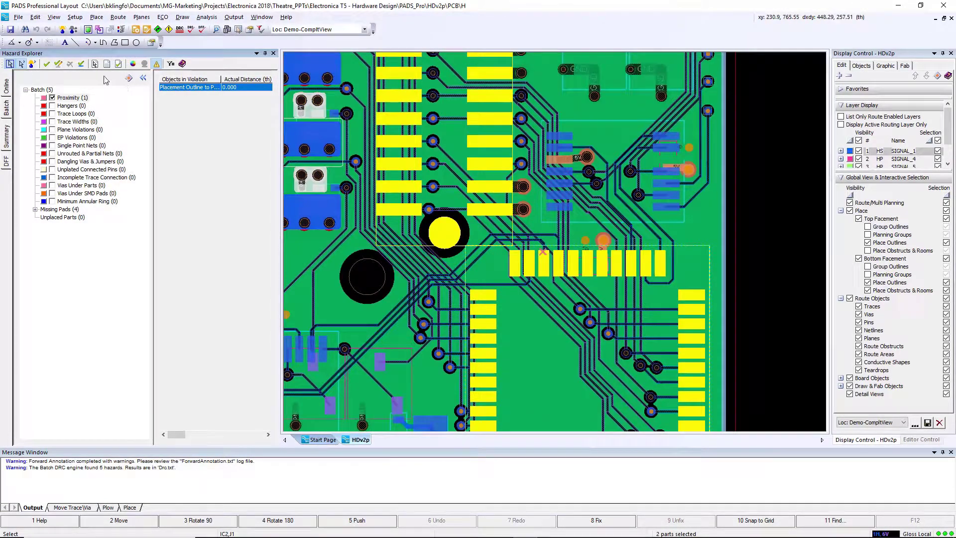
pyautogui.click(6, 160)
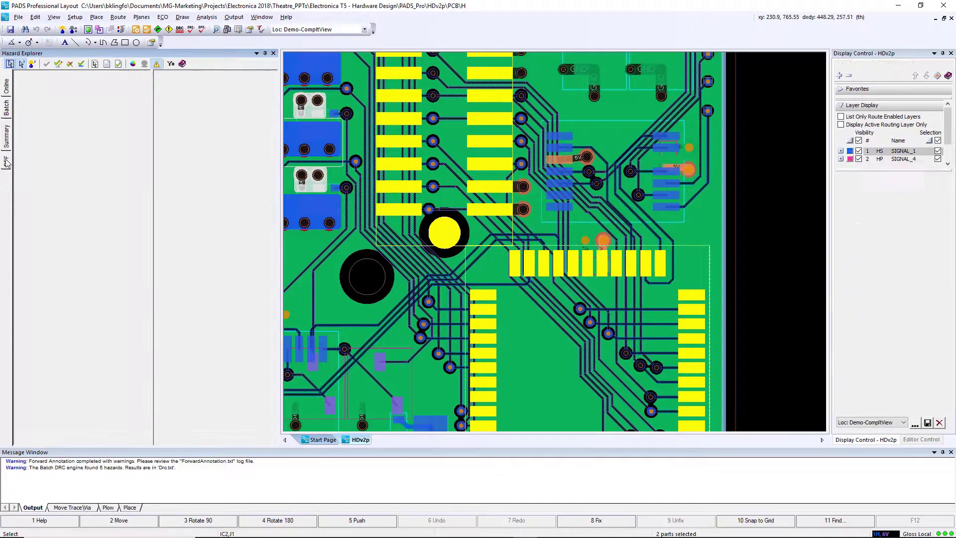
pyautogui.click(207, 17)
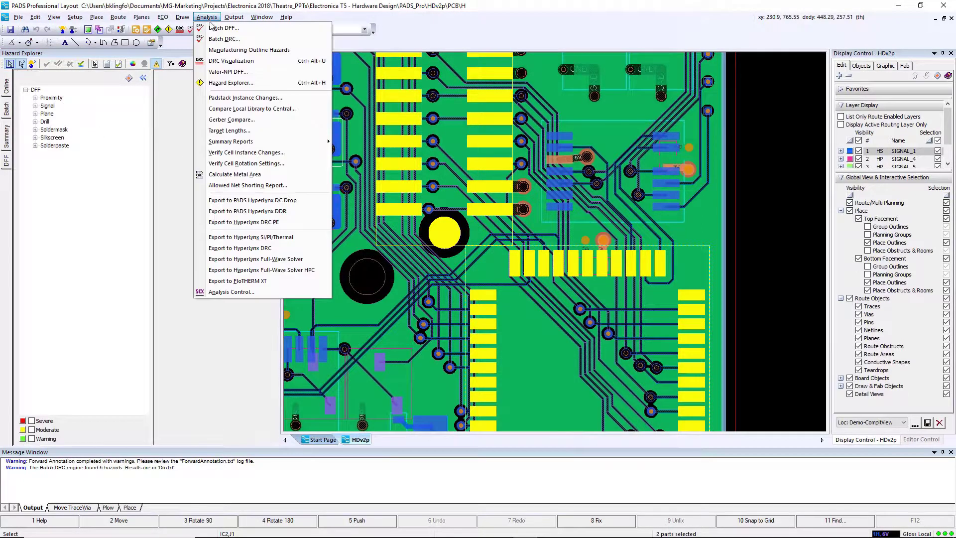
pyautogui.click(213, 27)
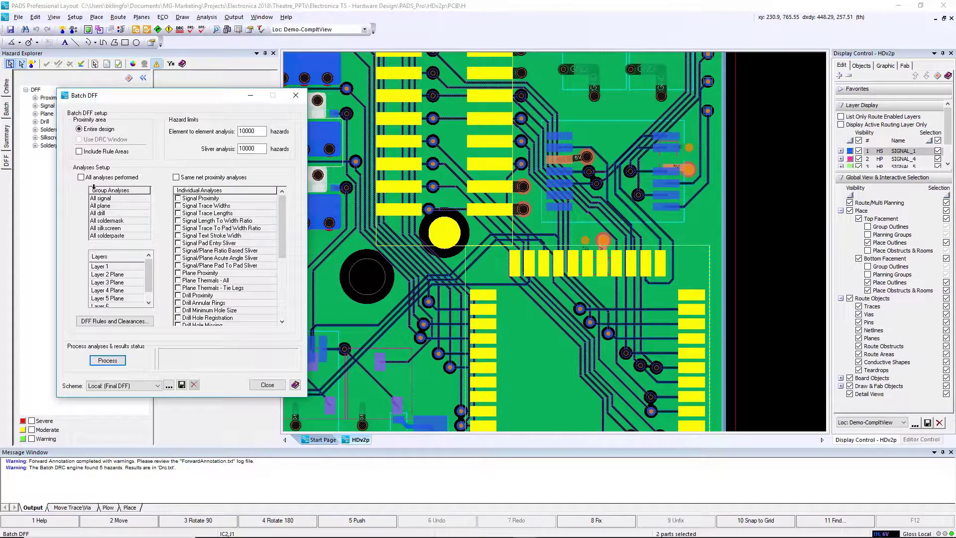
pyautogui.click(81, 178)
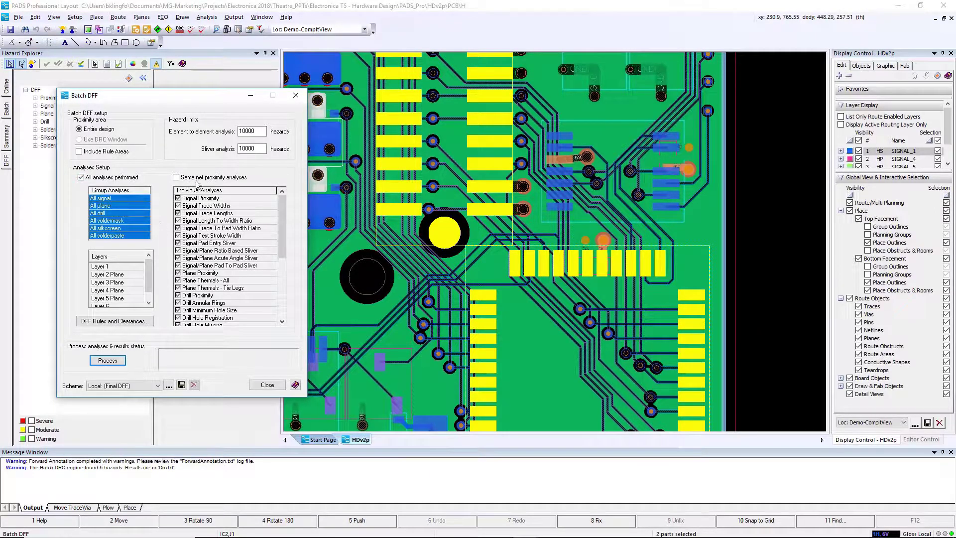
pyautogui.moveTo(281, 219); pyautogui.dragTo(283, 189)
# Review the DFF rules and clearances for signal, drill, soldermask, plane, silkscreen and solderpaste checks.
pyautogui.click(123, 267)
pyautogui.doubleClick(123, 267)
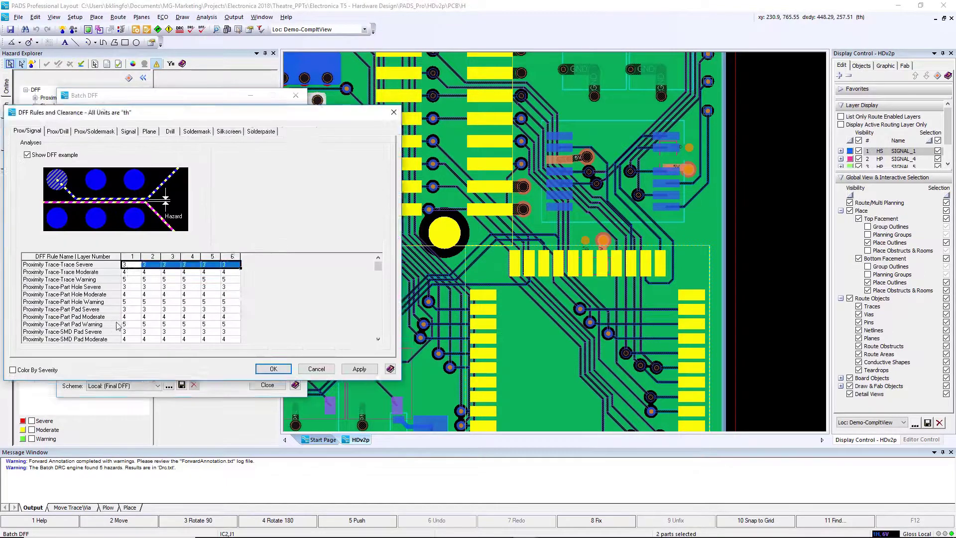
pyautogui.click(188, 269)
pyautogui.click(97, 135)
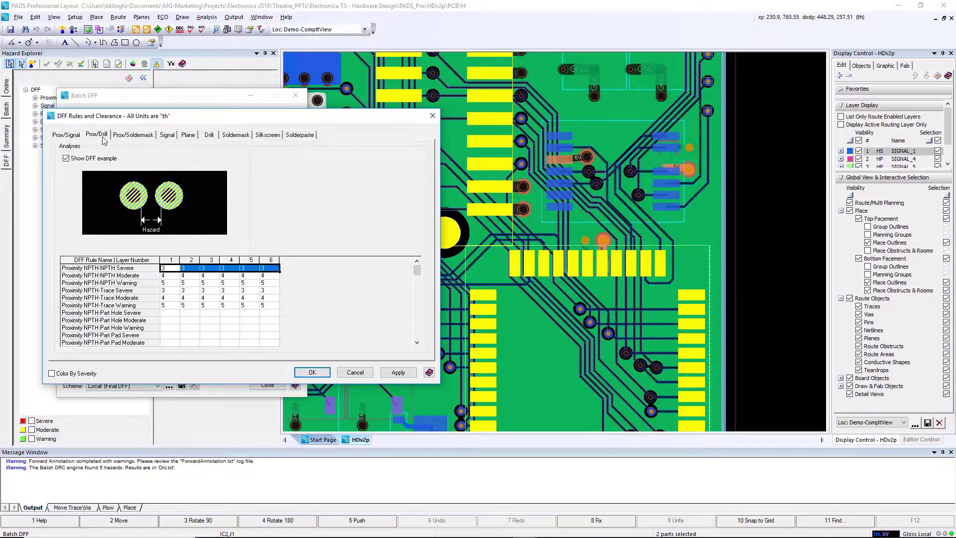
pyautogui.click(133, 135)
pyautogui.click(167, 135)
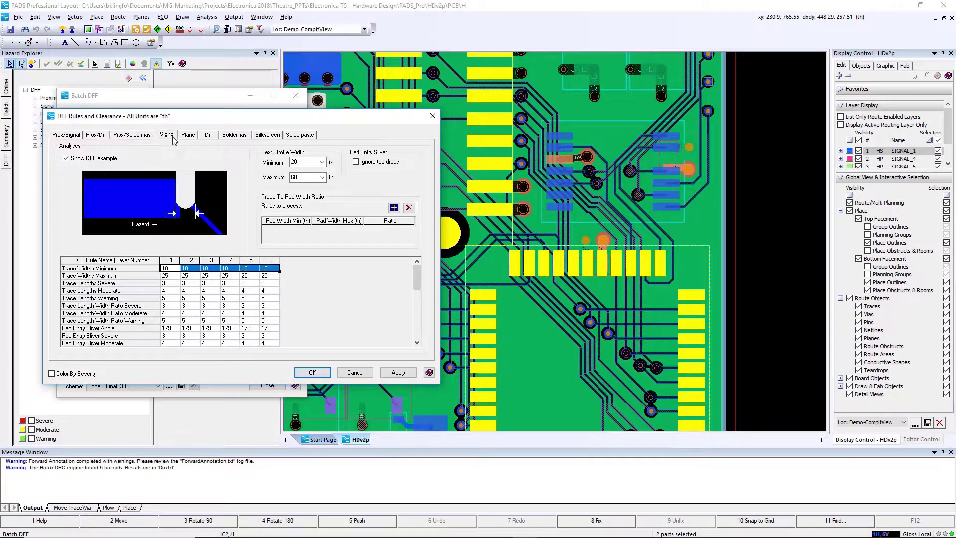
pyautogui.click(188, 135)
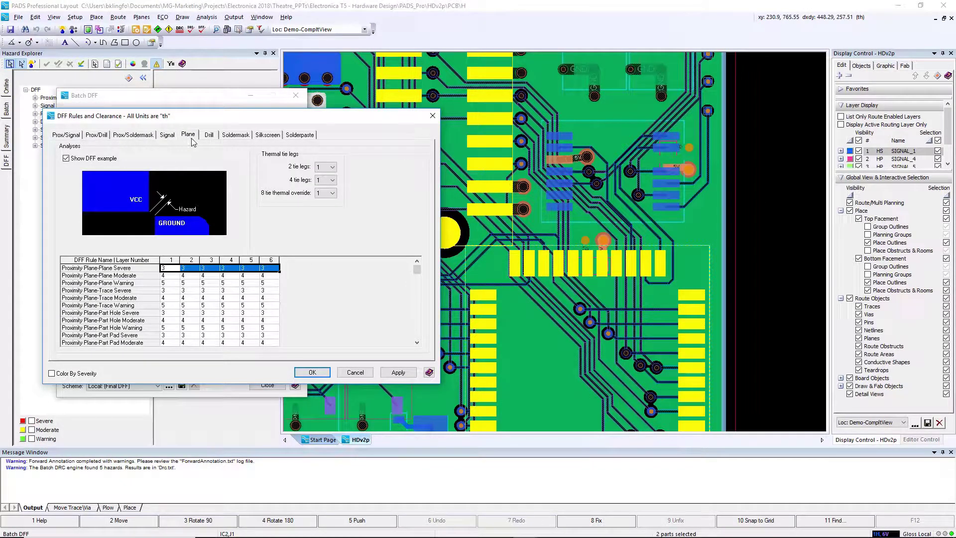
pyautogui.click(209, 135)
pyautogui.click(236, 135)
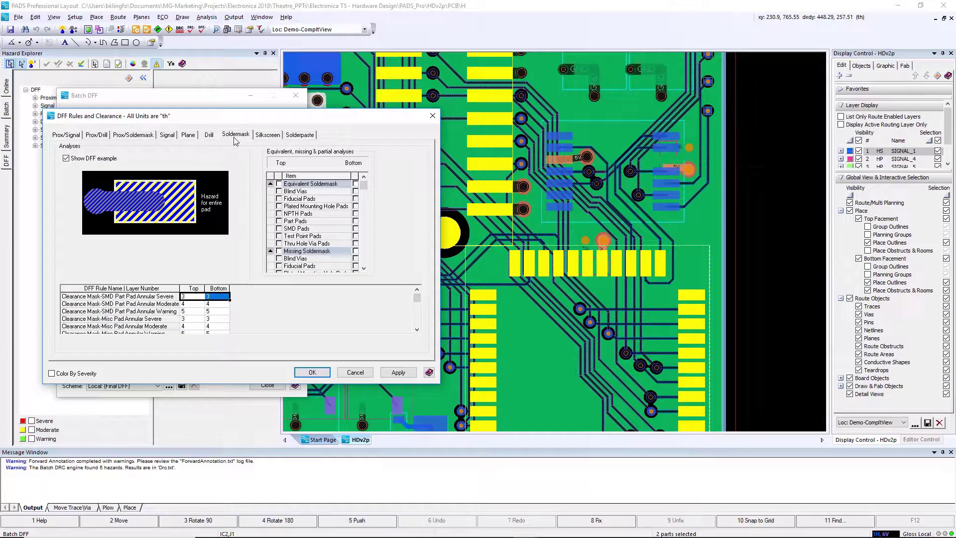
pyautogui.click(267, 137)
pyautogui.click(296, 138)
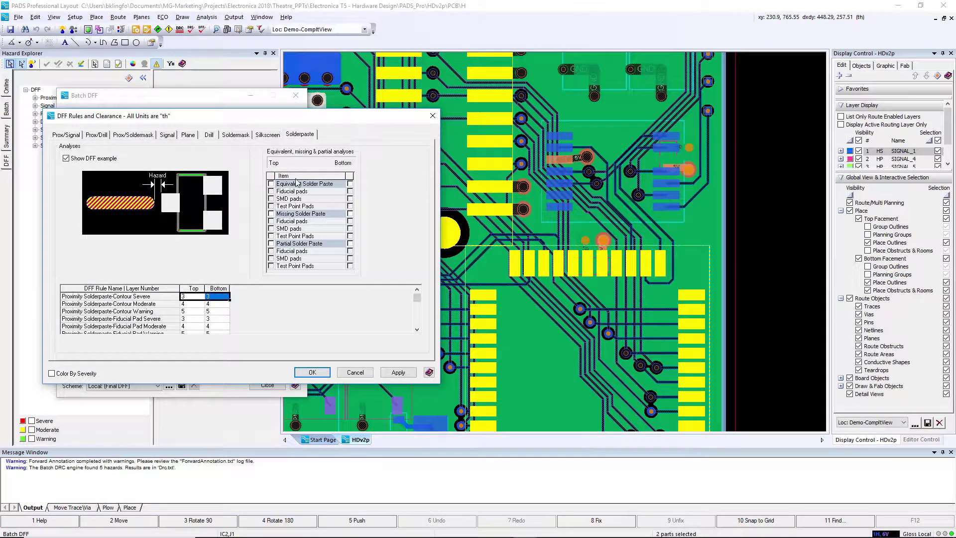
pyautogui.click(312, 372)
# Save the (Final DFF) scheme locally with the job and process the Batch DFF analyses with all layers selected.
pyautogui.click(182, 385)
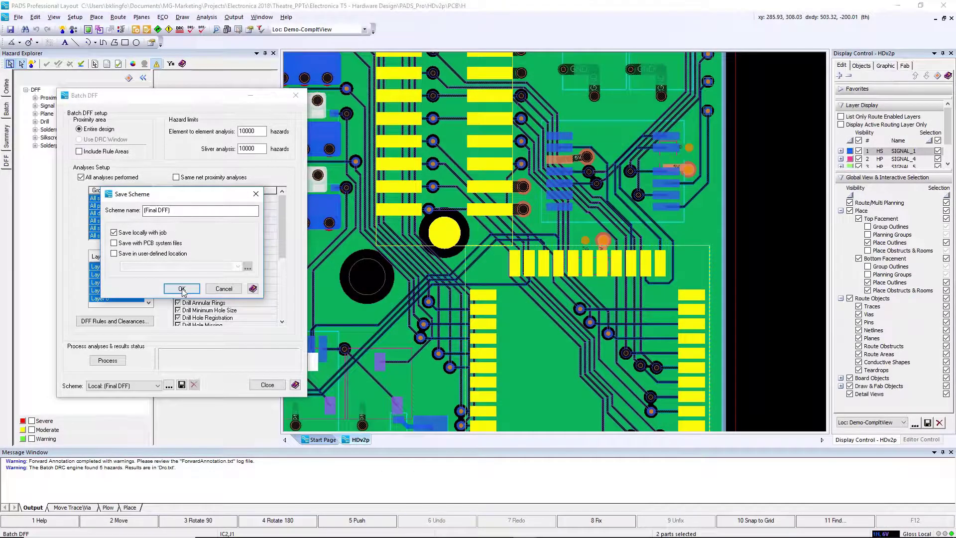
pyautogui.click(181, 289)
pyautogui.click(190, 274)
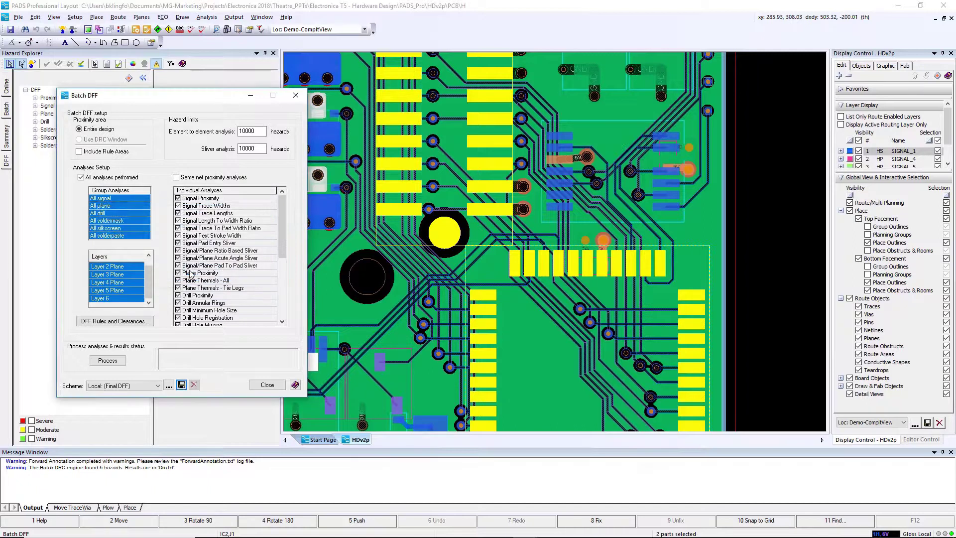
pyautogui.click(111, 360)
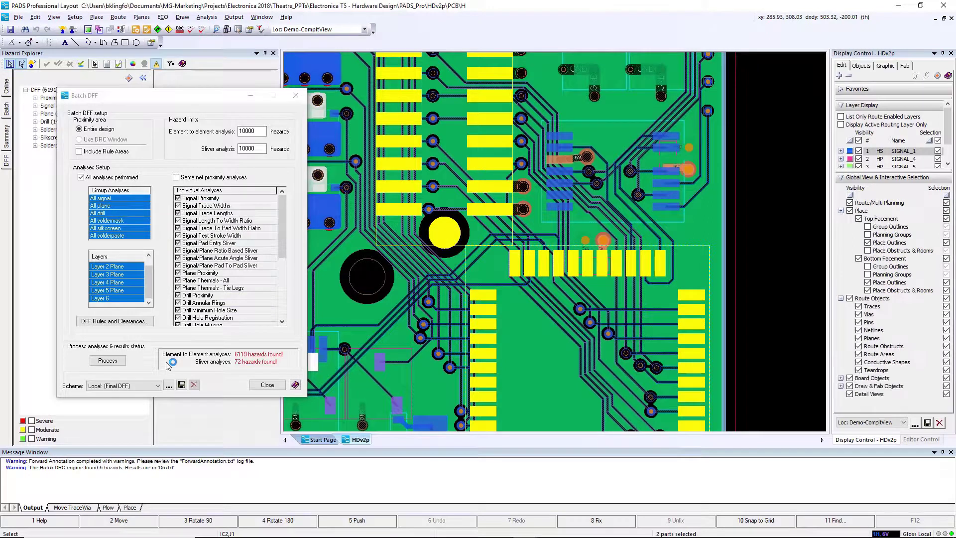
pyautogui.click(267, 385)
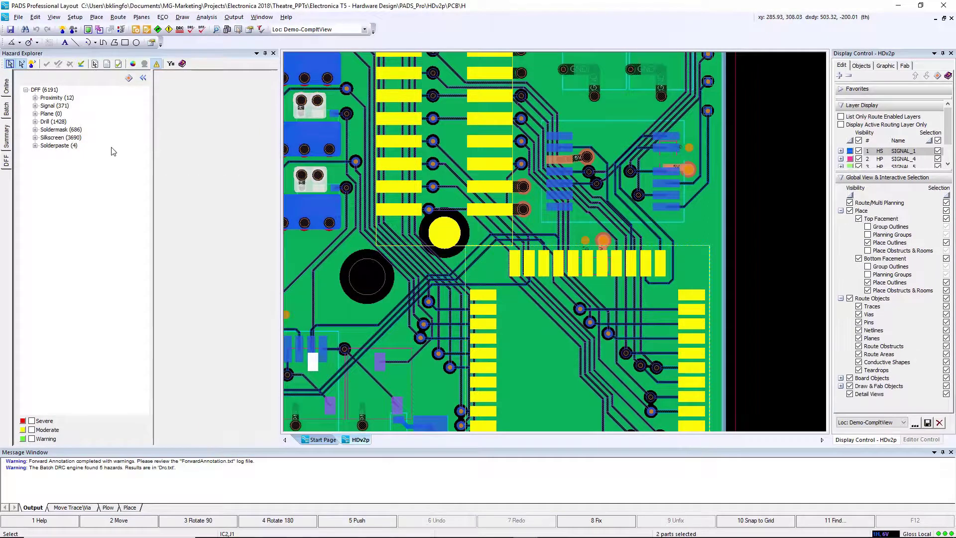
# Locate the last soldermask proximity hazard (2.501 th clearance) and move trace $1N998_Controller away from the 5V via.
pyautogui.click(35, 98)
pyautogui.click(75, 107)
pyautogui.click(76, 122)
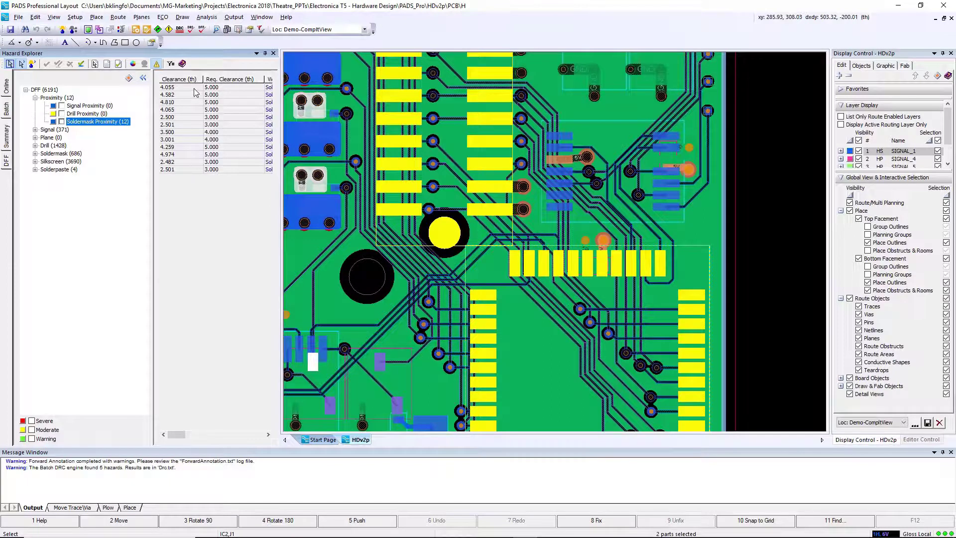
pyautogui.click(185, 169)
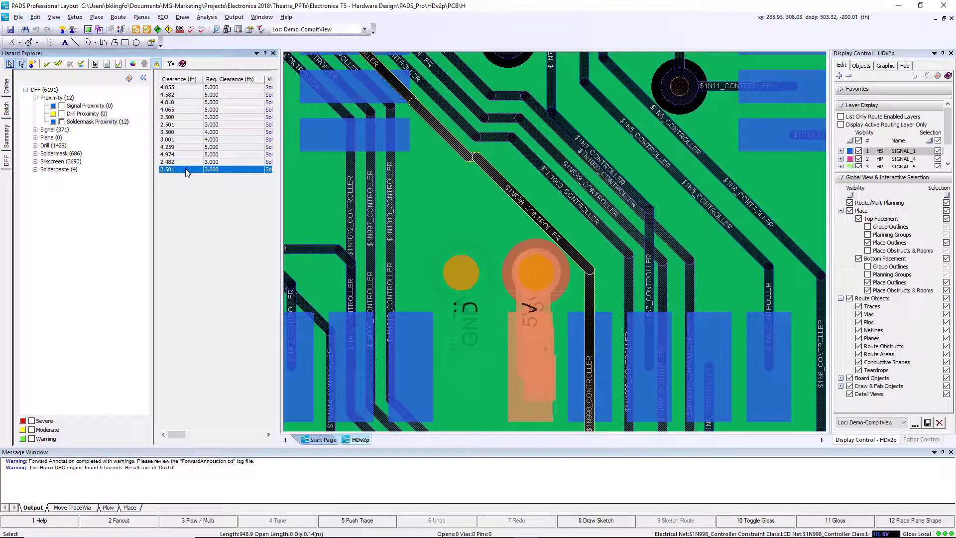
pyautogui.scroll(5, 529, 217)
pyautogui.scroll(-5, 528, 217)
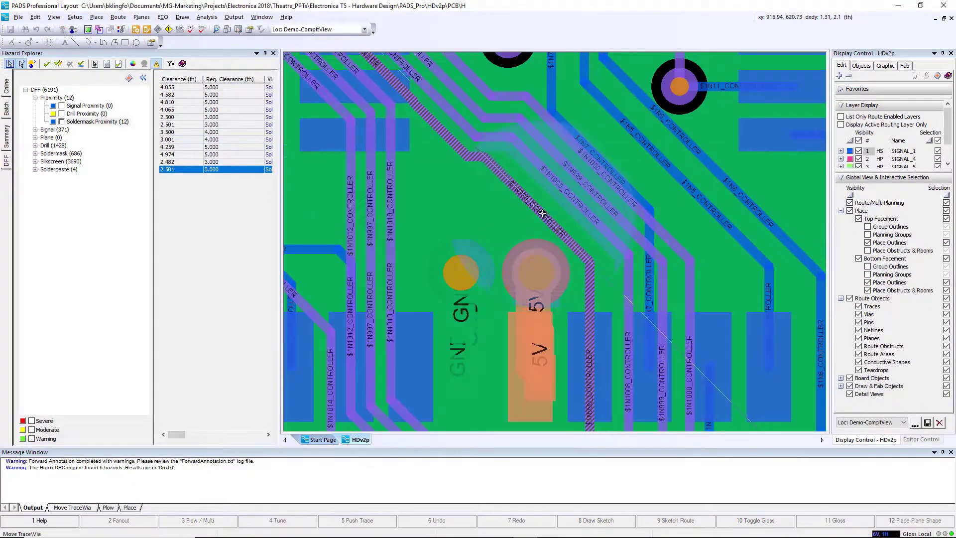
# Locate the 2.482 th soldermask hazard and, with the inner layers hidden, reroute trace $1N1000_Controller between the two GND pads and clear of their vias.
pyautogui.click(189, 163)
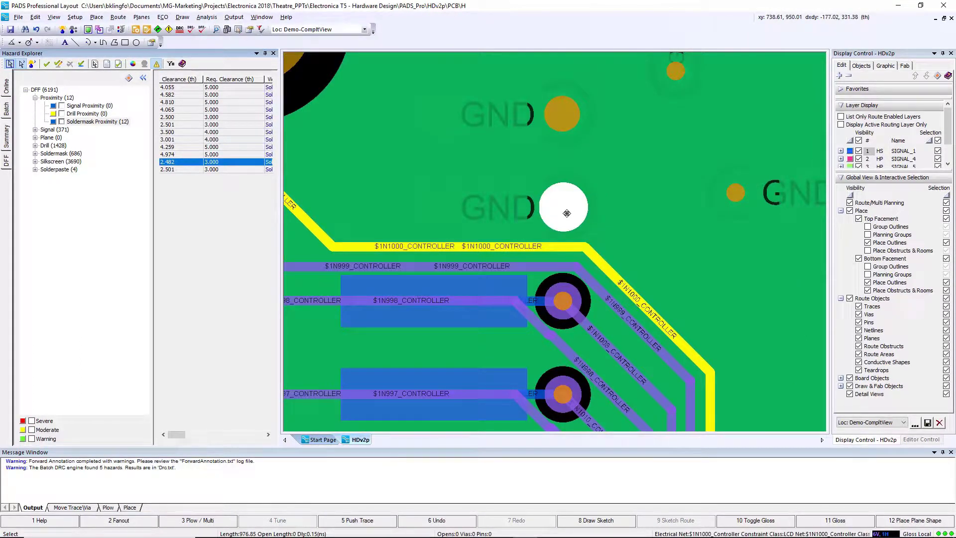
pyautogui.click(852, 157)
pyautogui.click(853, 165)
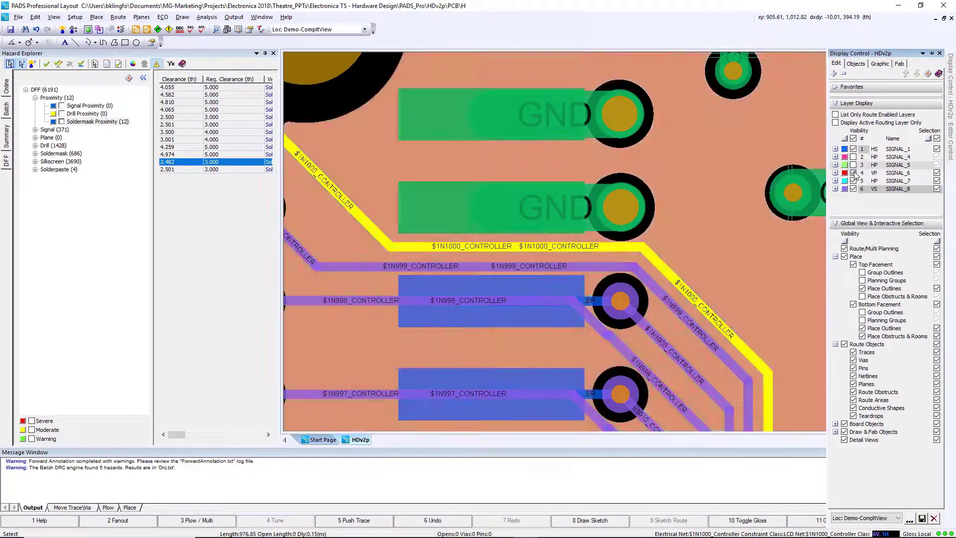
pyautogui.click(853, 173)
pyautogui.click(853, 180)
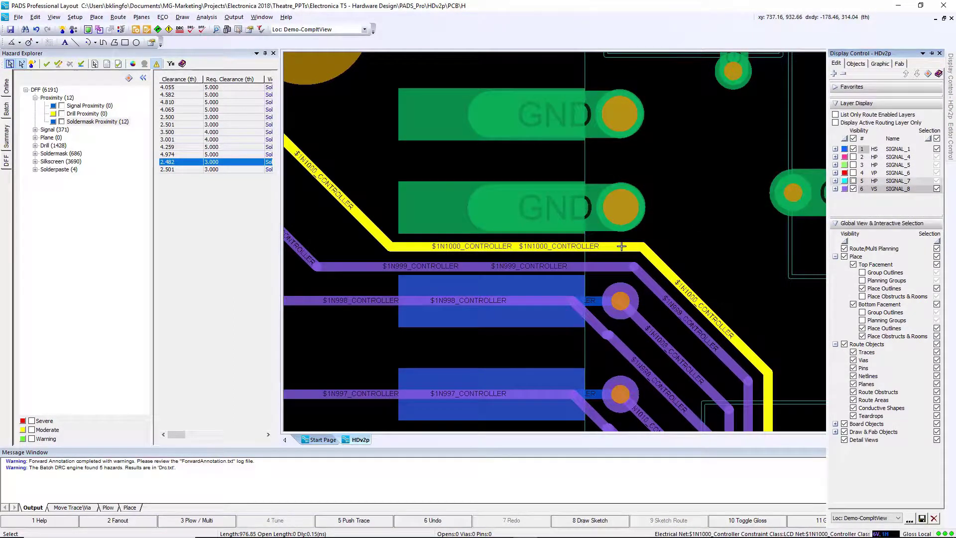
pyautogui.moveTo(622, 248)
pyautogui.mouseDown()
pyautogui.moveTo(625, 160)
pyautogui.moveTo(653, 171)
pyautogui.mouseUp()
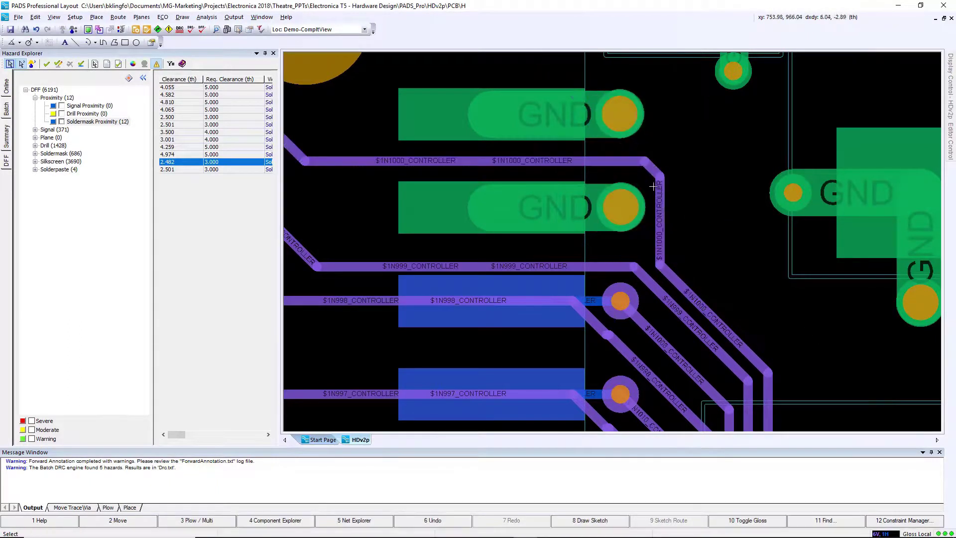
pyautogui.moveTo(660, 214); pyautogui.dragTo(697, 219)
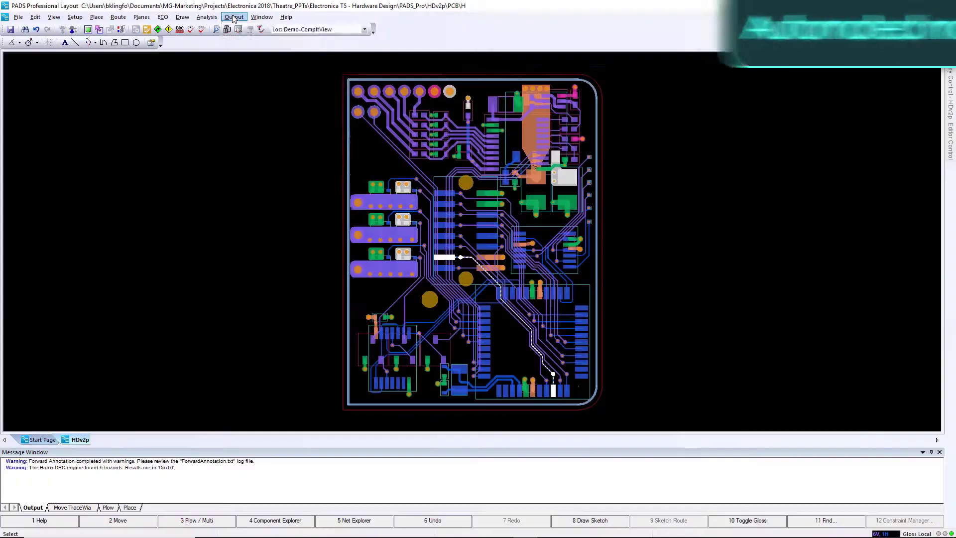
# Open the Manufacturing Output setup for the finished board.
pyautogui.click(234, 17)
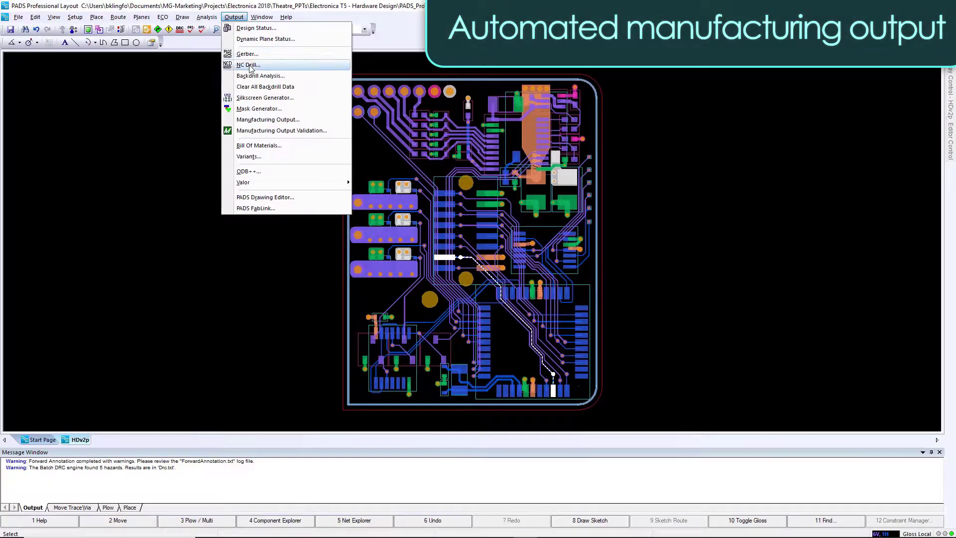
pyautogui.click(258, 120)
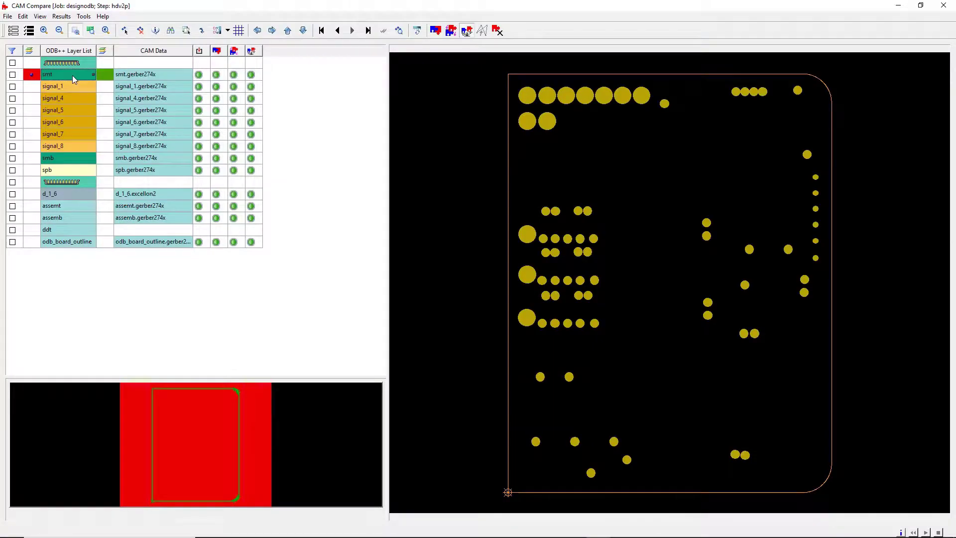
# In CAM Compare, check the ODB++ layers smt and signal_1 against their Gerber 274x data.
pyautogui.click(109, 77)
pyautogui.click(109, 76)
pyautogui.click(72, 78)
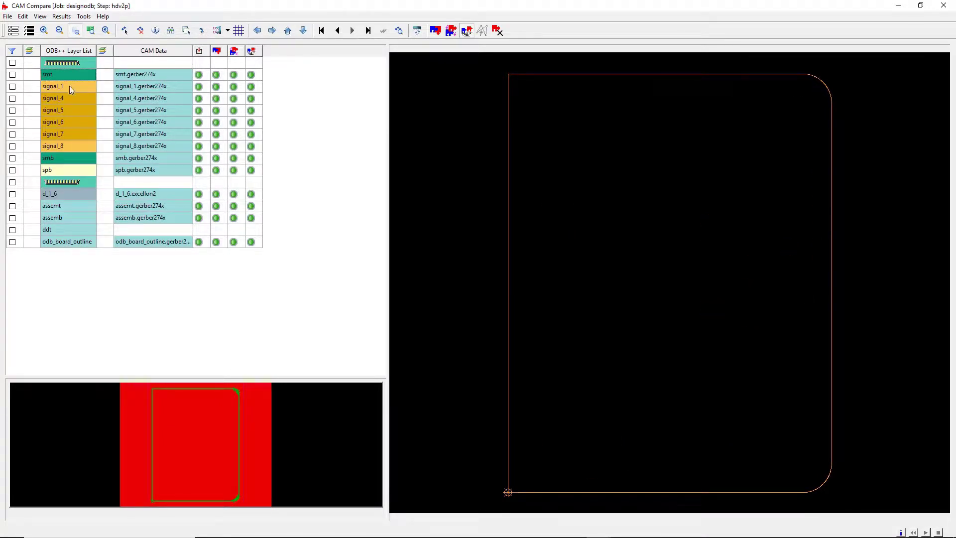
pyautogui.click(70, 86)
pyautogui.click(105, 89)
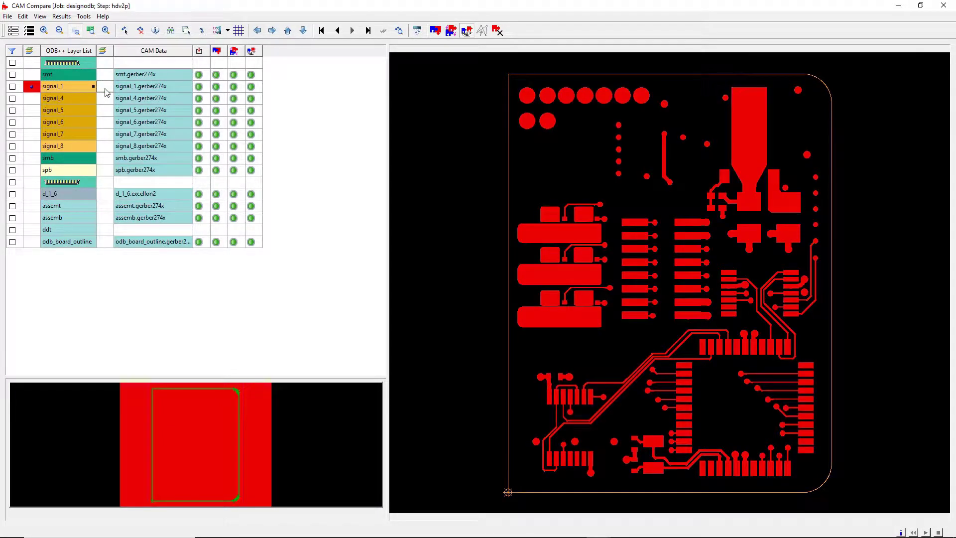